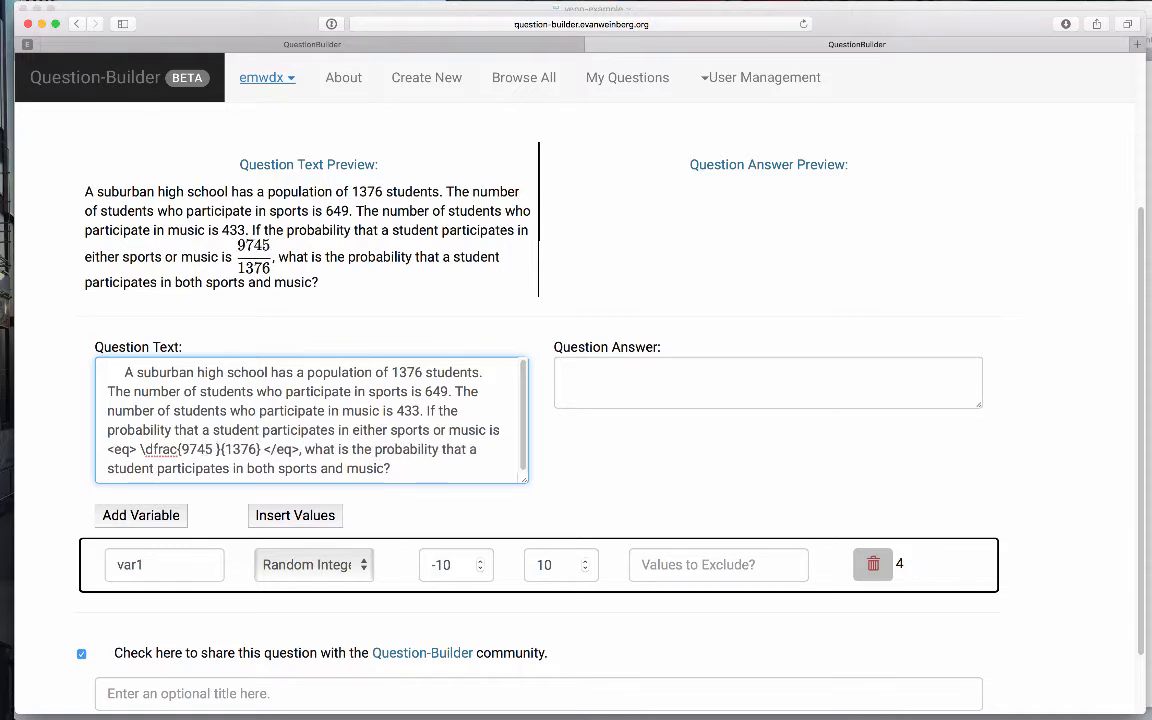
Correct the numerator of the probability fraction in the question text to 974
key("BackSpace")
key("BackSpace")
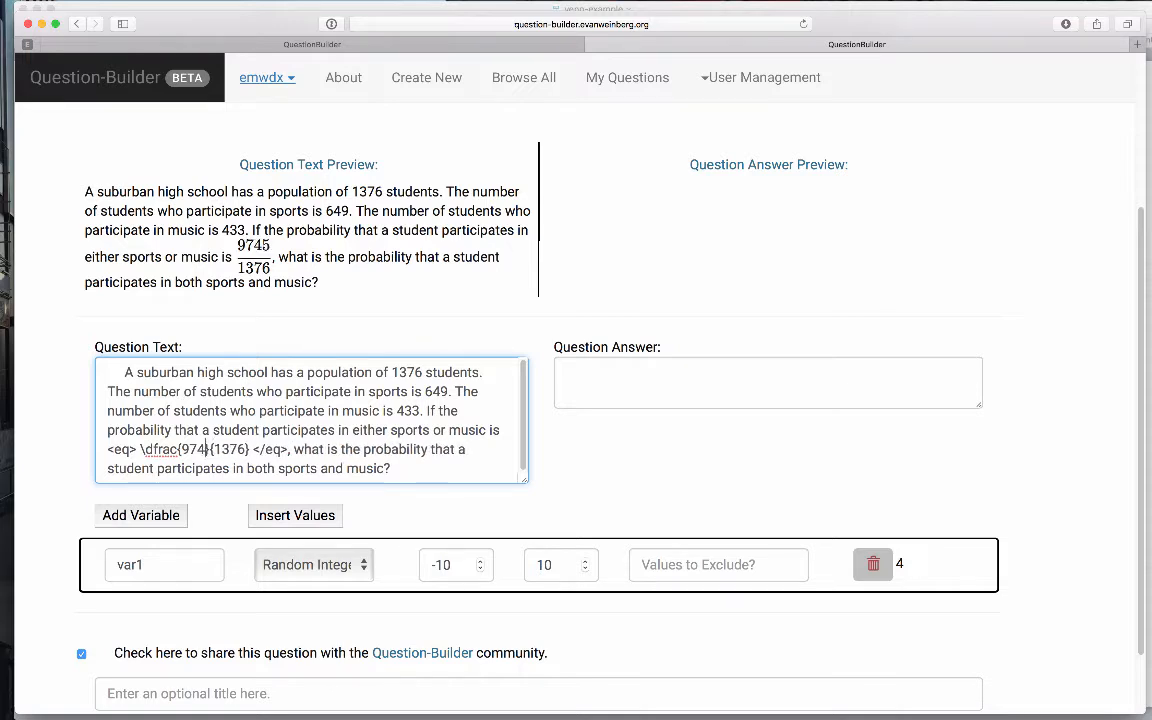
Add the sample equation <eq>x+5 = 13 </eq> at the end of the question text and delete it again
left_click(428, 472)
type("<eq")
type("></eq")
type("x+5 = 13")
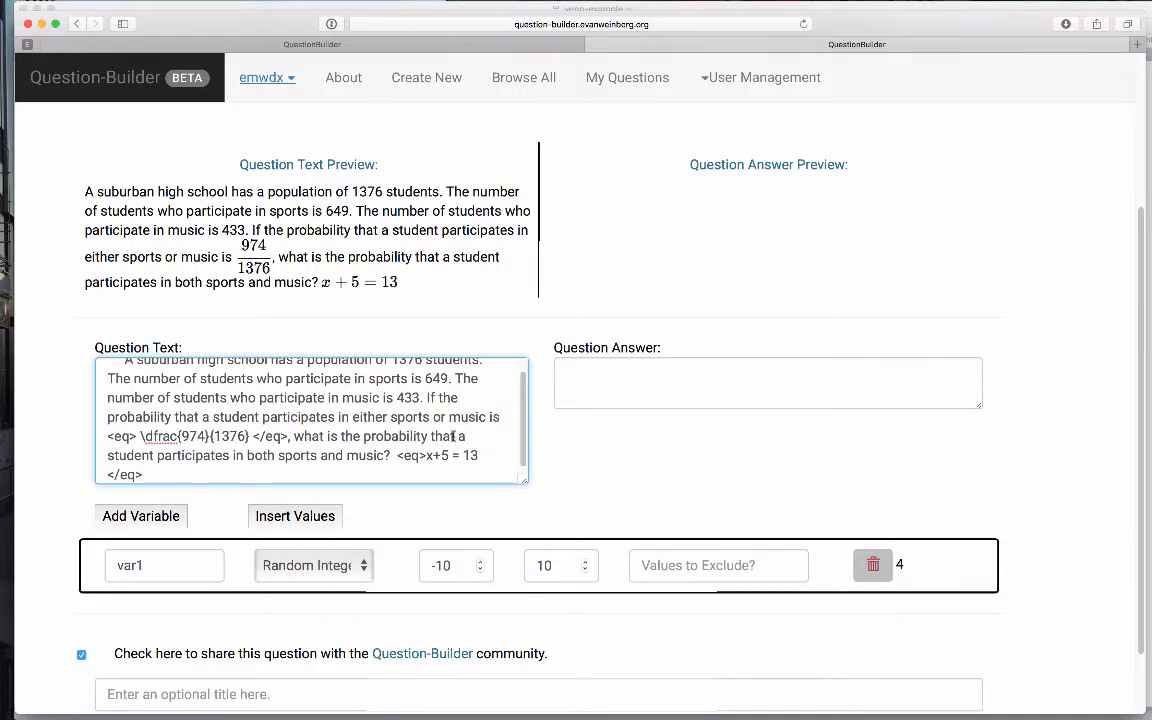
left_click_drag(397, 458, 144, 476)
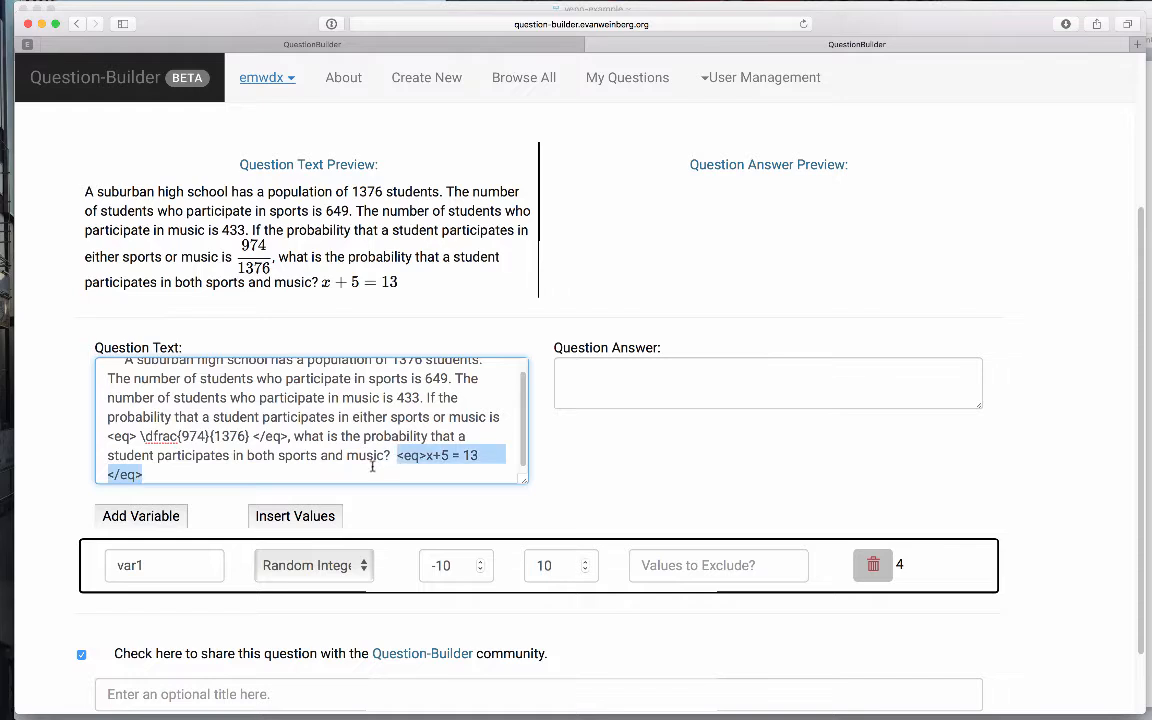
key("BackSpace")
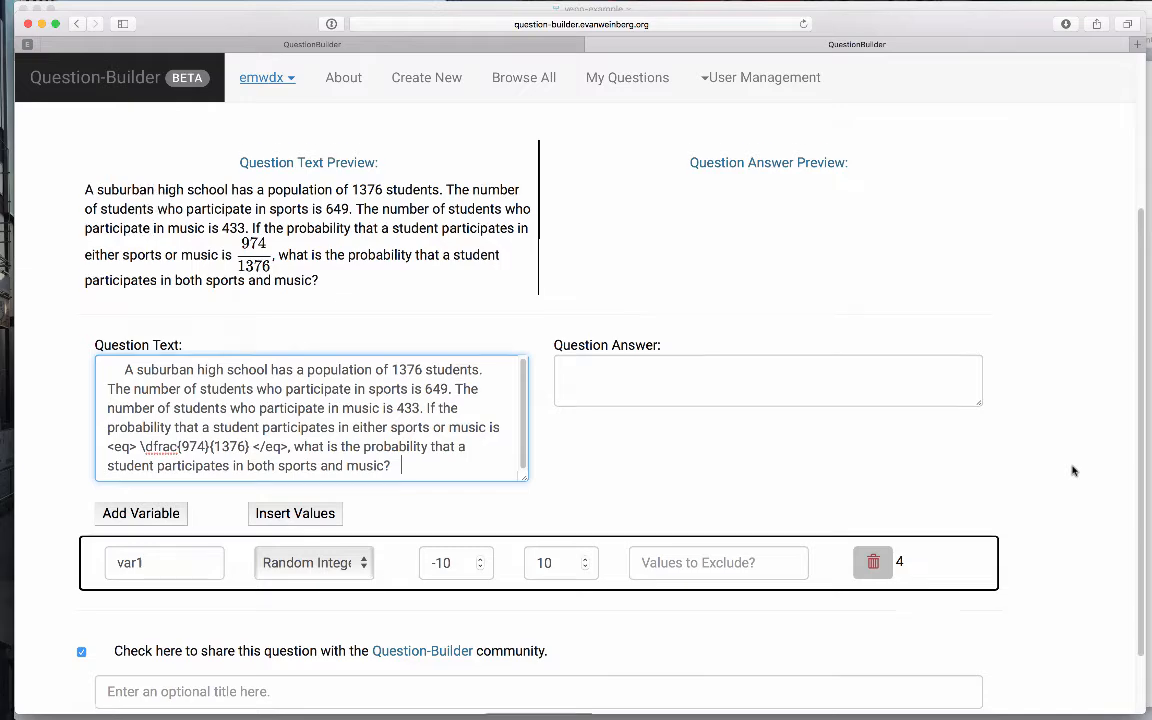
Add three more variables to the question
scroll(1073, 470, "down", 1)
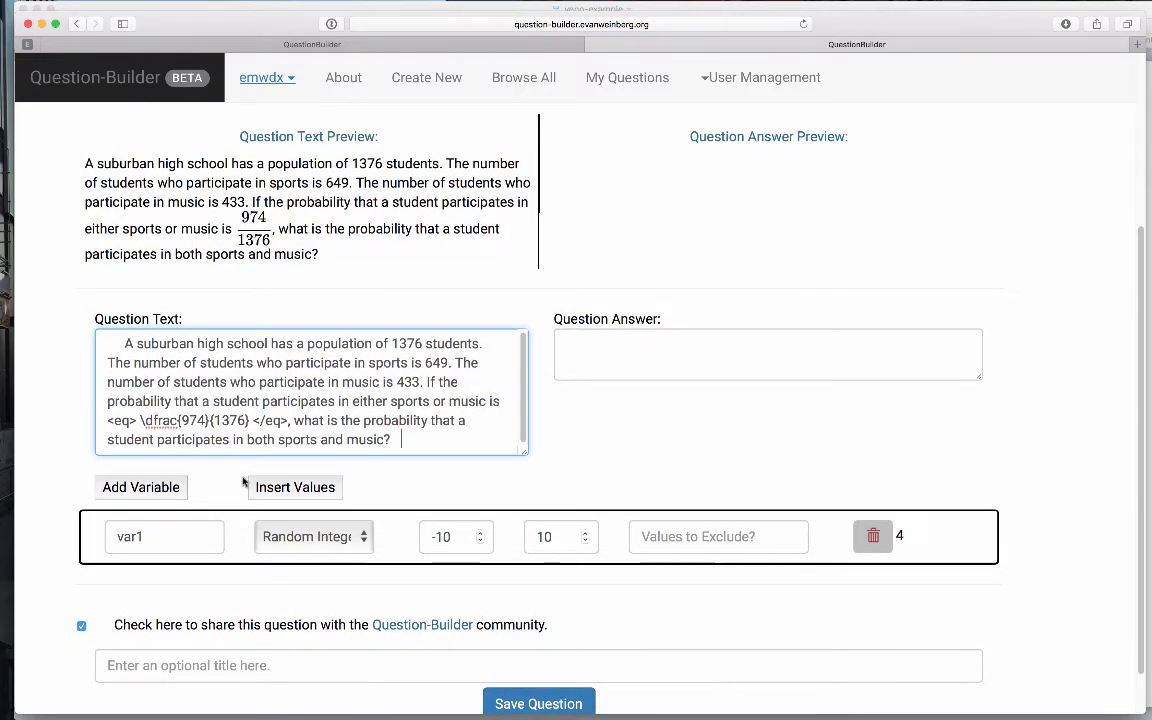
left_click(174, 490)
left_click(174, 490)
left_click(174, 490)
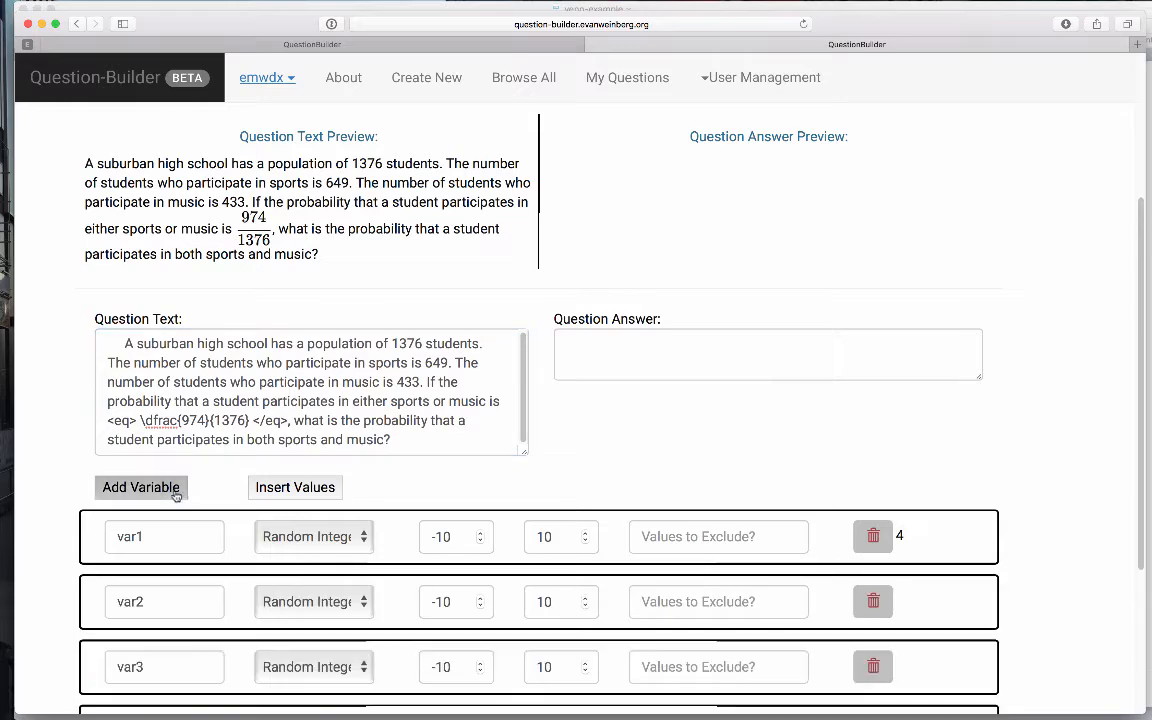
Rename the four variables as a, b, c and d
scroll(818, 467, "down", 5)
left_click_drag(149, 394, 109, 392)
type("a")
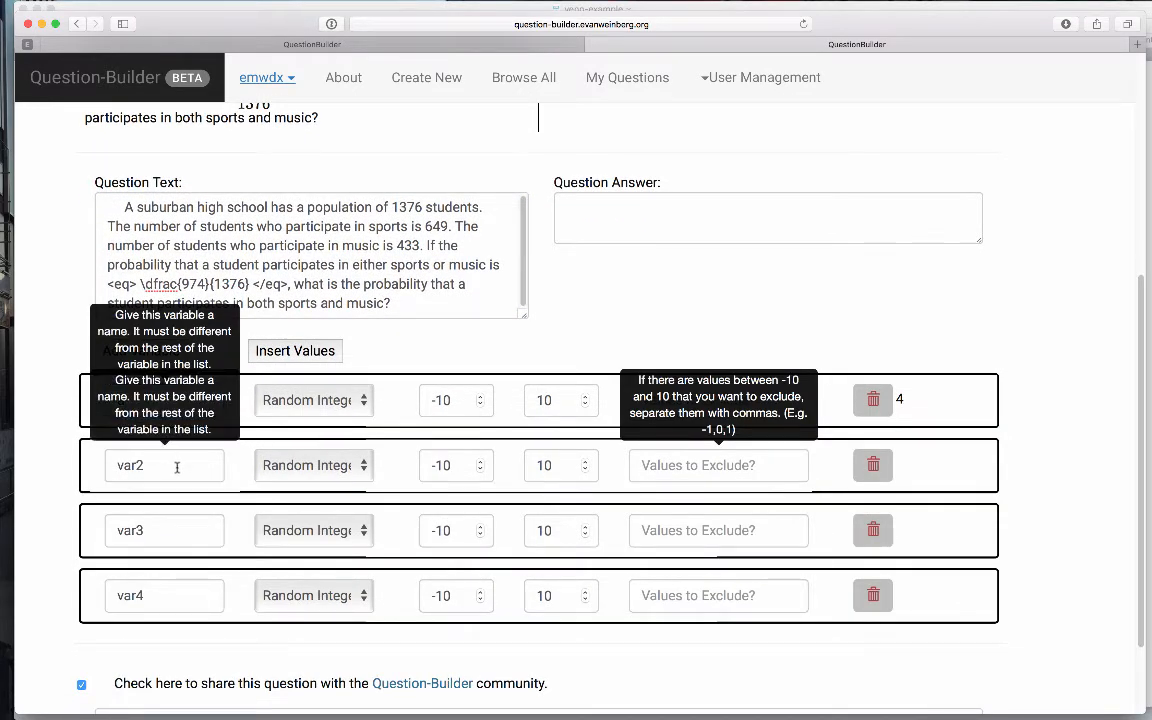
left_click_drag(172, 465, 65, 467)
type("b")
left_click_drag(160, 531, 62, 531)
type("c")
left_click_drag(160, 596, 89, 601)
type("d")
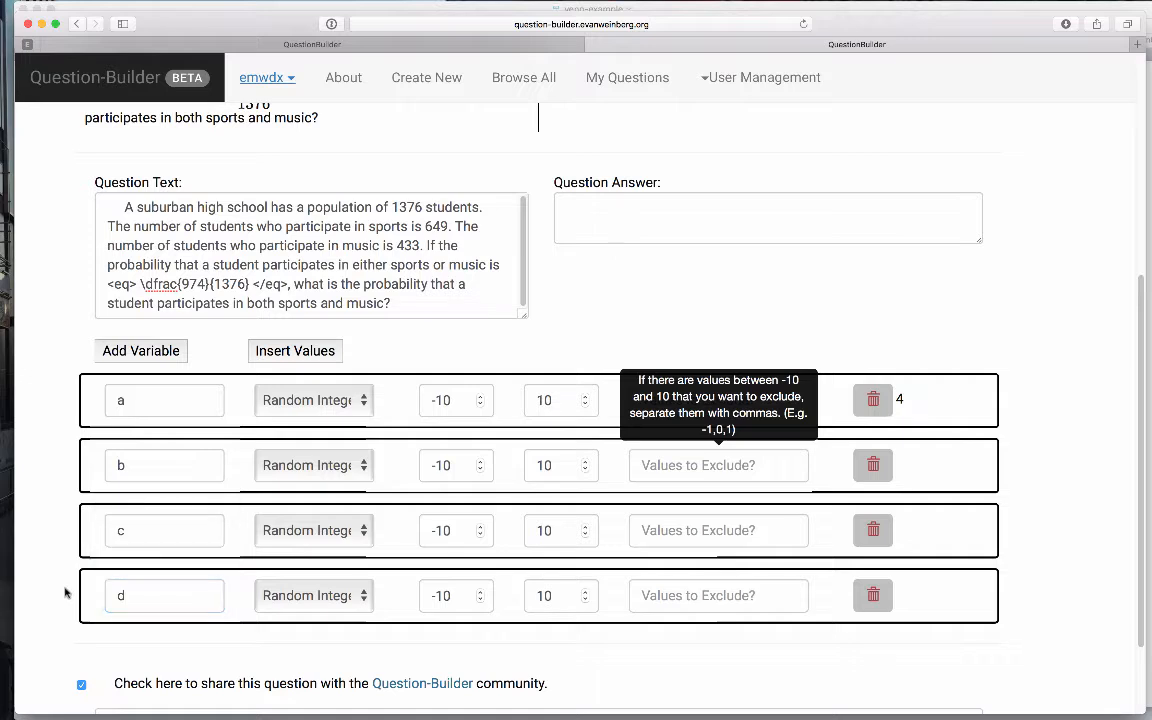
Set the minimum value of variables a, b, c and d to 50
left_click_drag(460, 401, 410, 396)
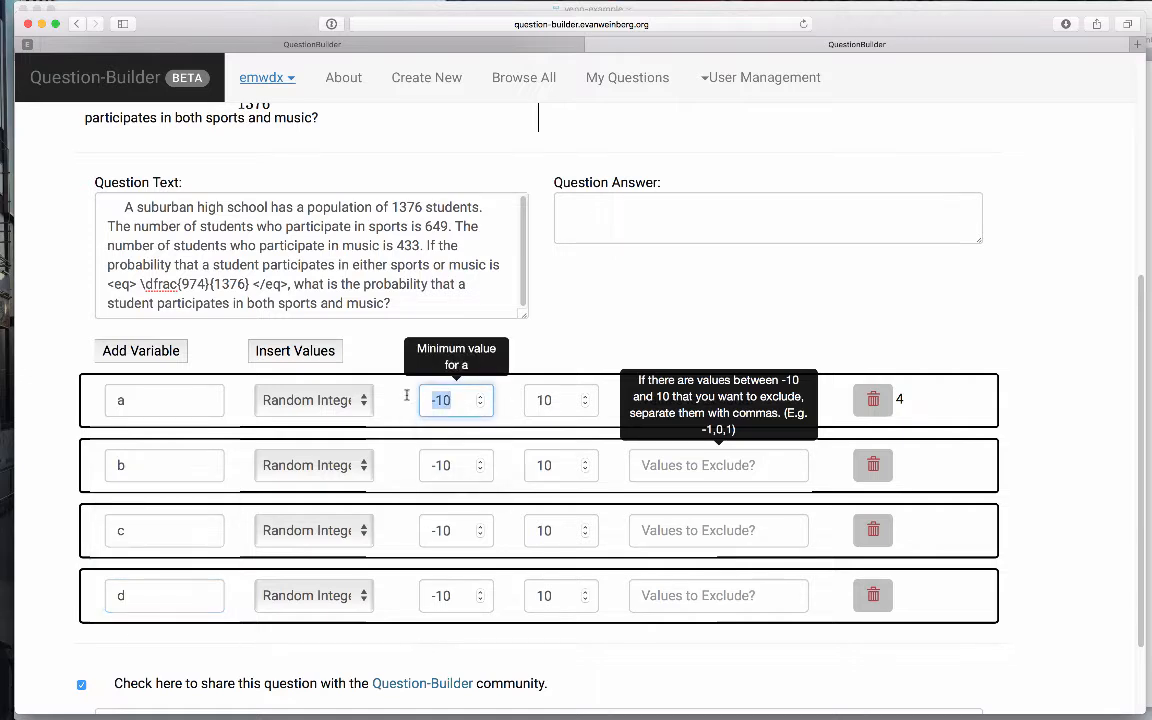
type("0")
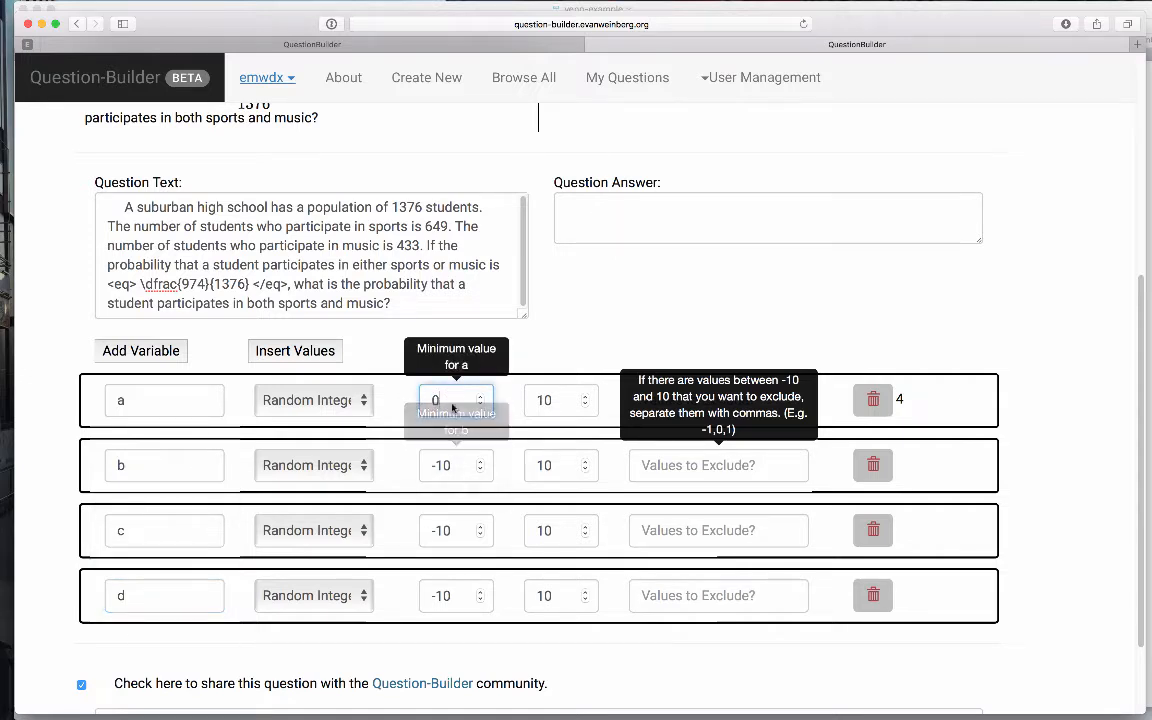
left_click_drag(447, 400, 396, 400)
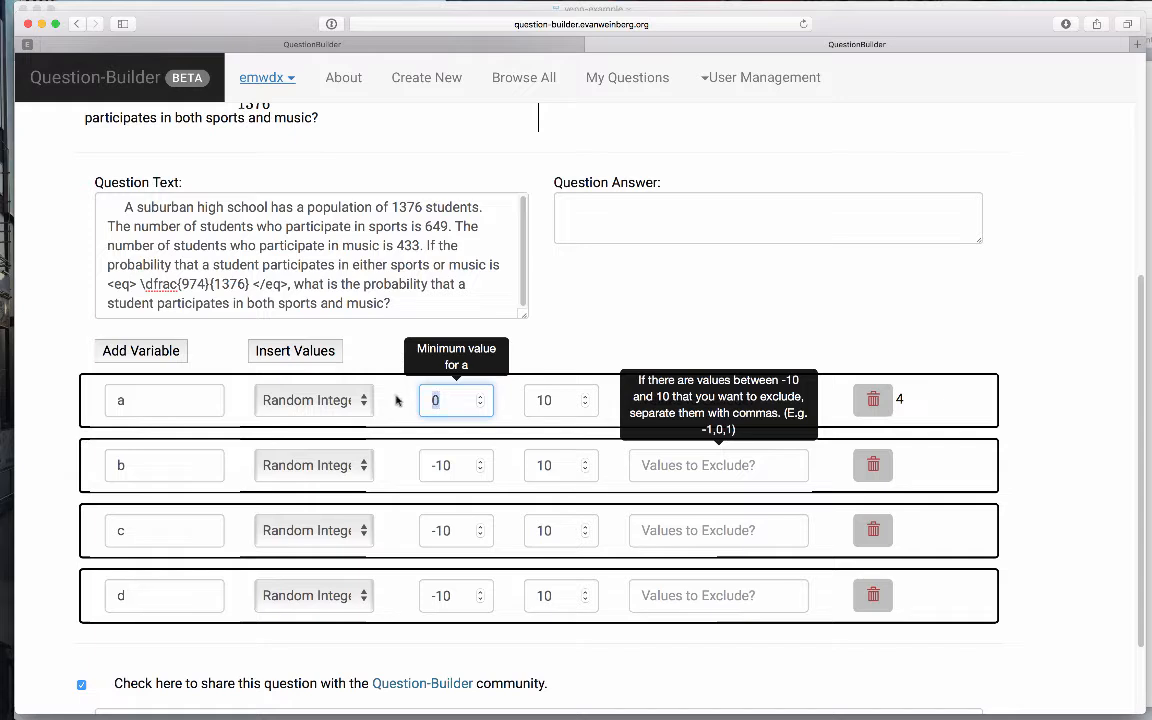
type("50")
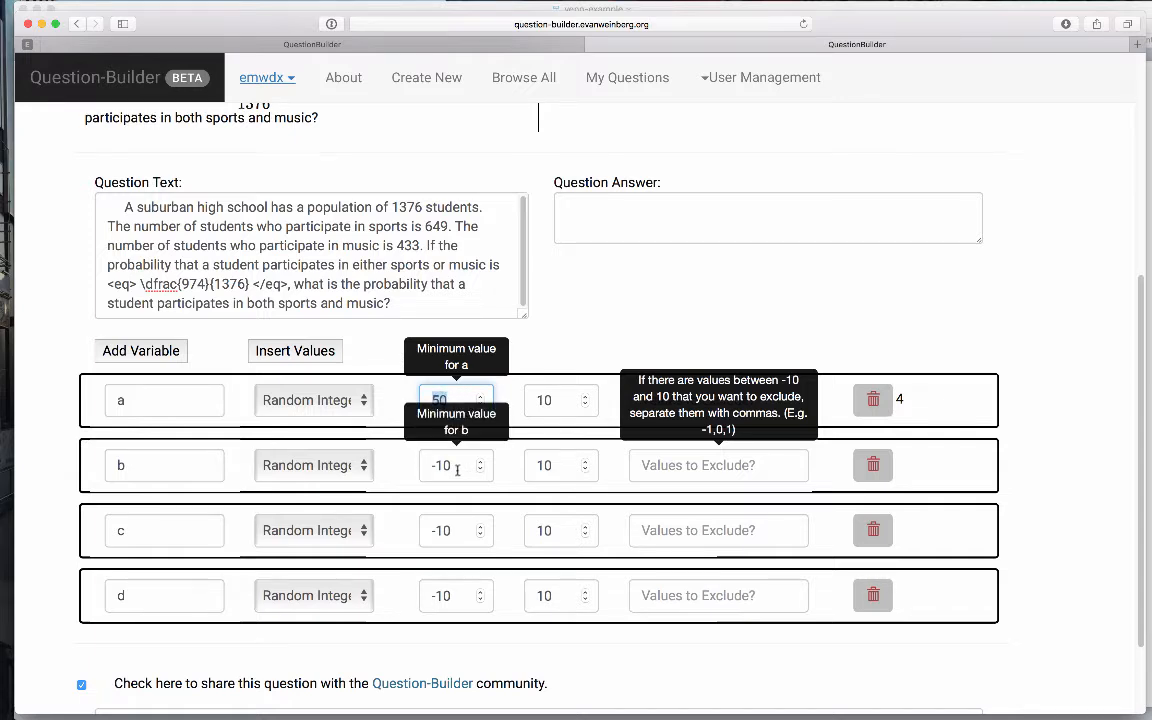
left_click_drag(452, 466, 414, 466)
type("50")
left_click_drag(450, 531, 414, 531)
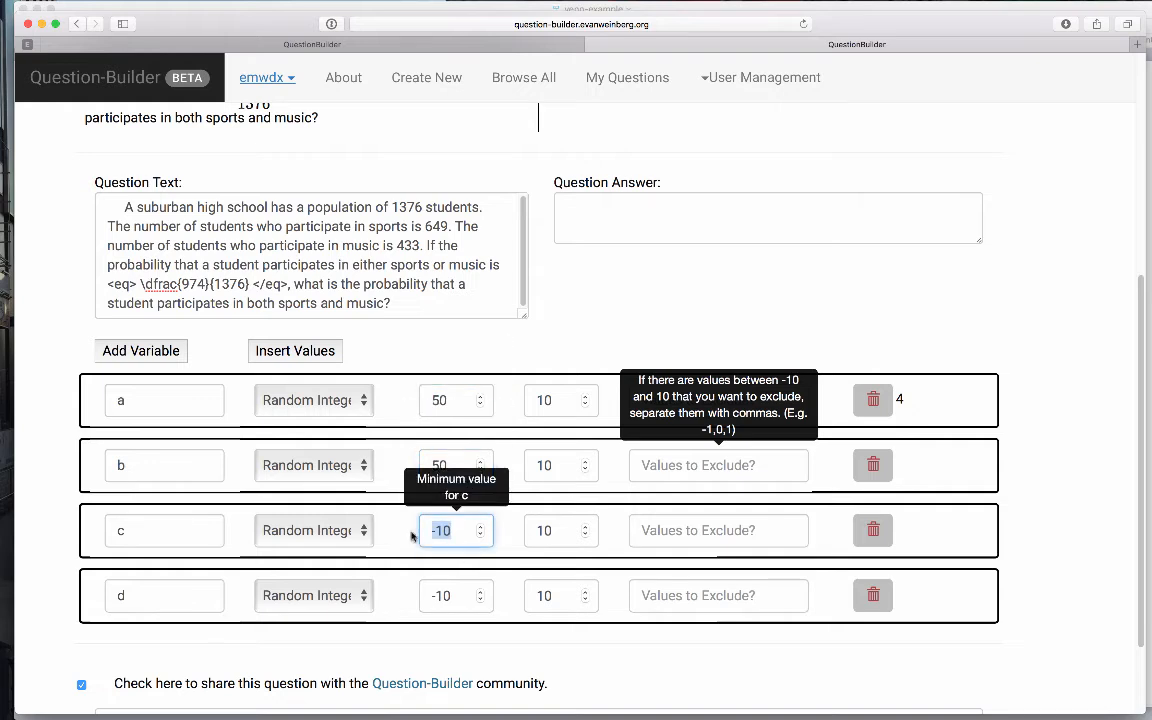
type("50")
left_click_drag(455, 594, 418, 595)
type("50")
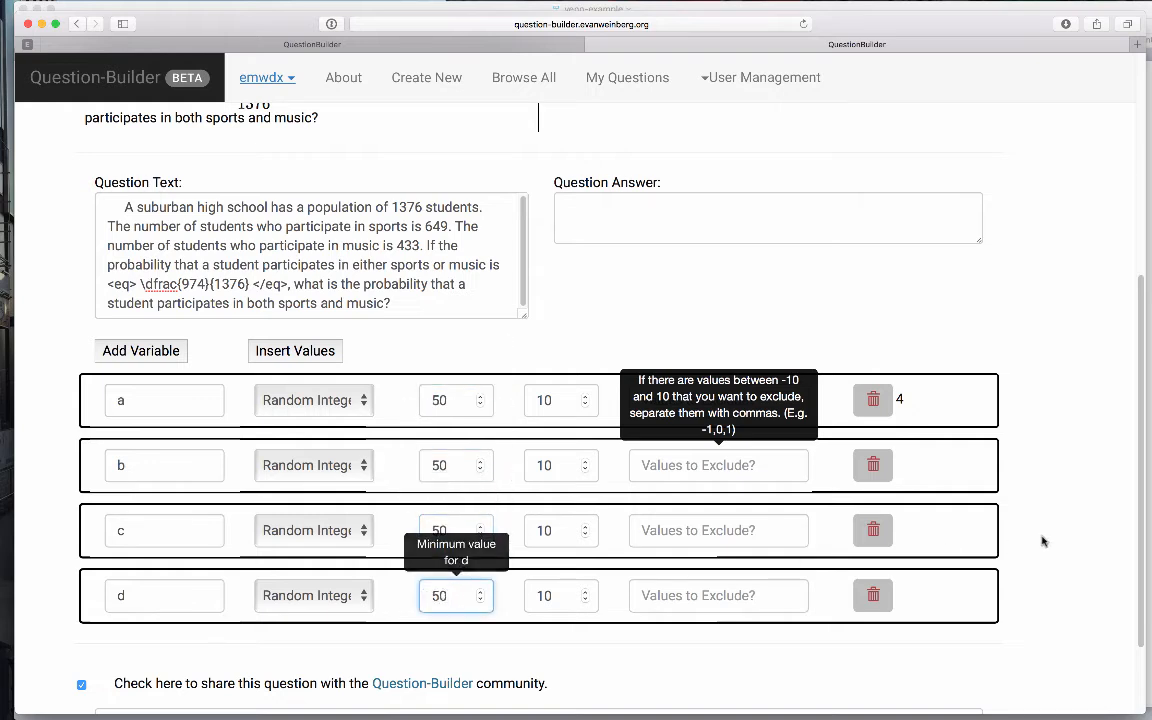
Set the maximum value of variables a, b, c and d to 150
left_click(555, 400)
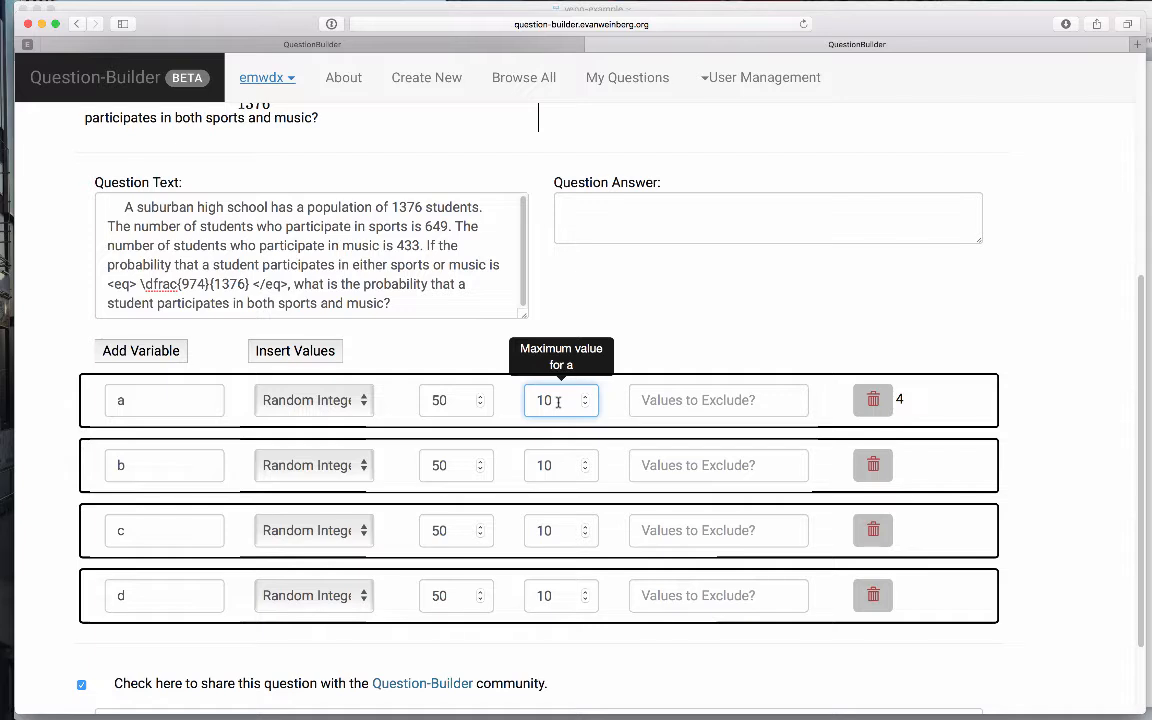
key("BackSpace")
type("50")
left_click_drag(565, 401, 535, 399)
key("super+c")
left_click_drag(559, 465, 522, 465)
key("super+v")
left_click_drag(558, 533, 509, 531)
key("super+v")
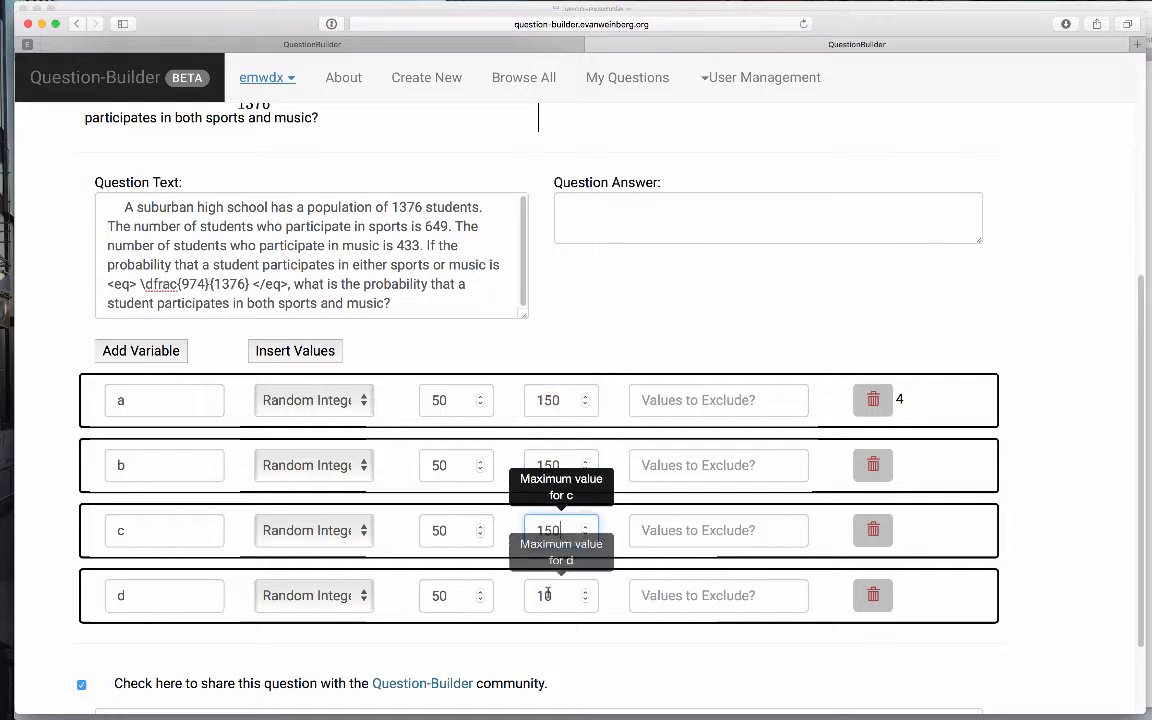
left_click_drag(553, 596, 509, 597)
key("super+v")
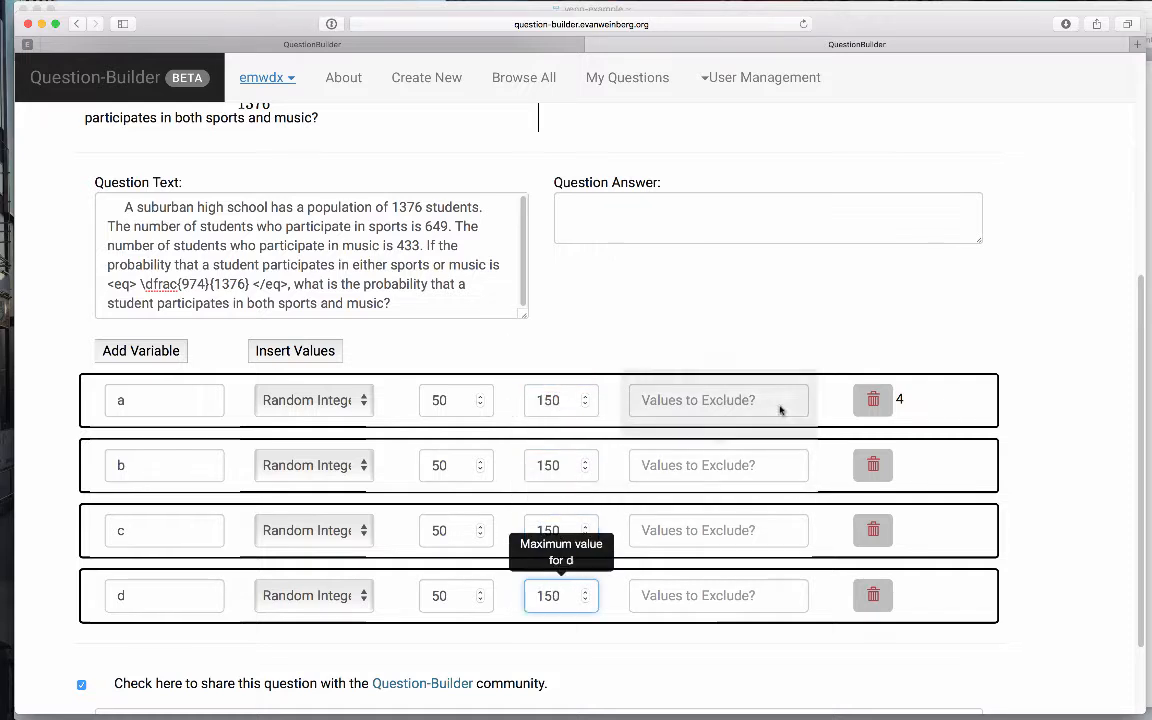
left_click(1061, 540)
Generate random values for variables a to d repeatedly to check their ranges
left_click(298, 352)
left_click(298, 352)
left_click(298, 352)
left_click(298, 352)
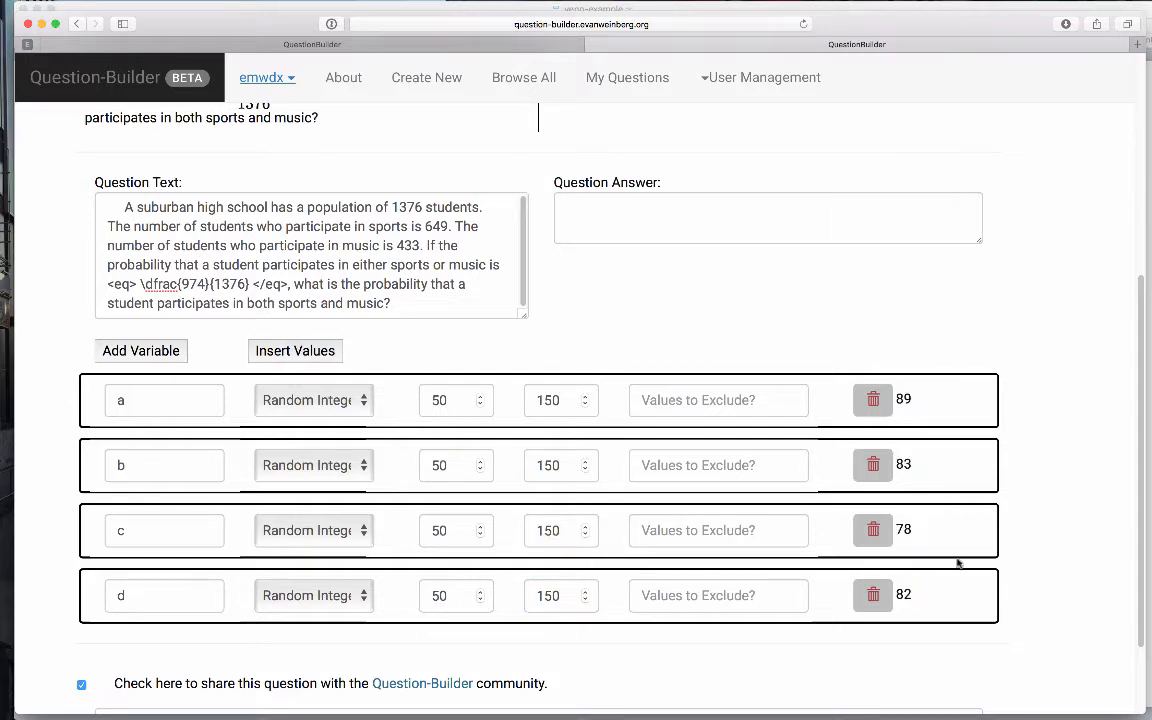
left_click(318, 351)
left_click(318, 351)
left_click(318, 351)
left_click(318, 351)
left_click_drag(393, 207, 418, 207)
left_click(549, 268)
Add a variable named totalStudents and make it a calculated value
left_click(120, 351)
left_click_drag(210, 655, 77, 660)
type("totalStudents")
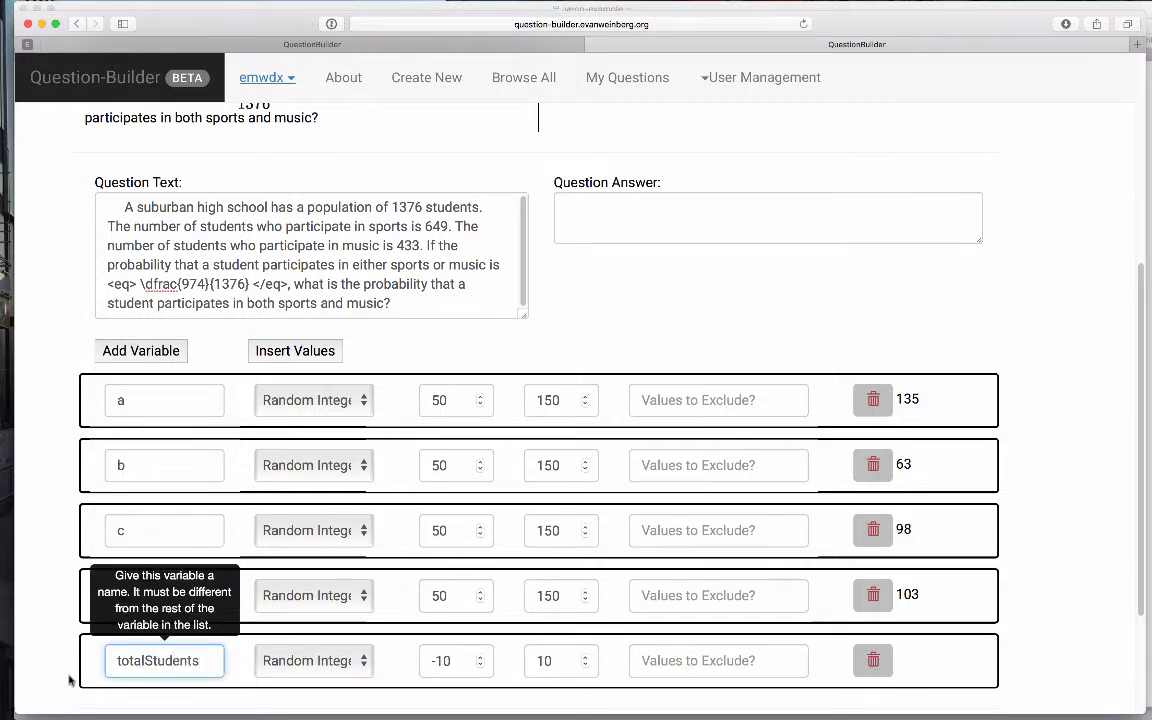
left_click(70, 608)
left_click(335, 662)
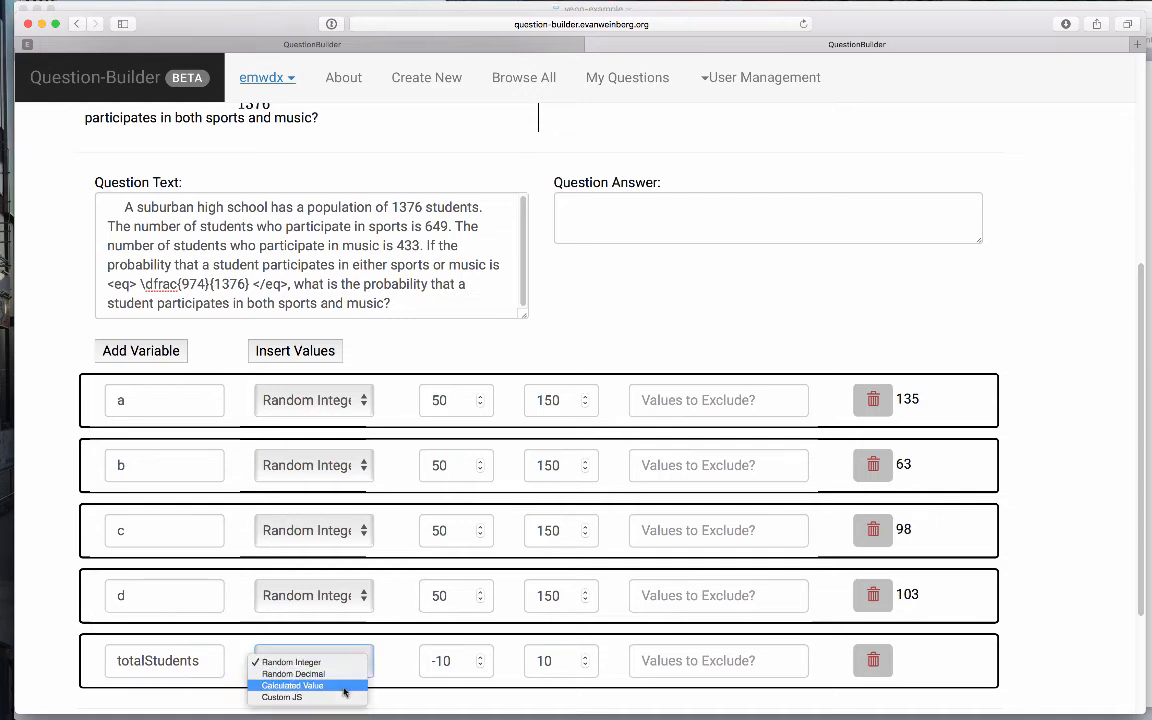
left_click(341, 686)
Define totalStudents with the formula @a + @b + @c + @d and generate new variable values
left_click(538, 683)
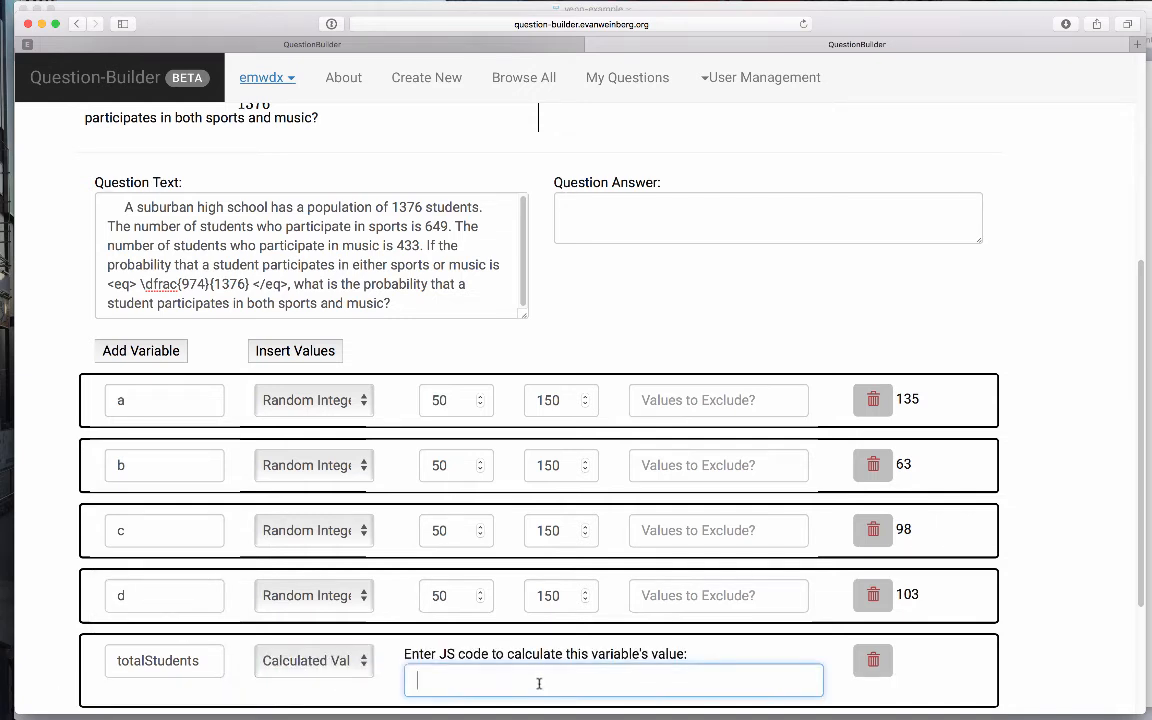
type("@a + @b")
key("Left")
key("Left")
type("@b + @")
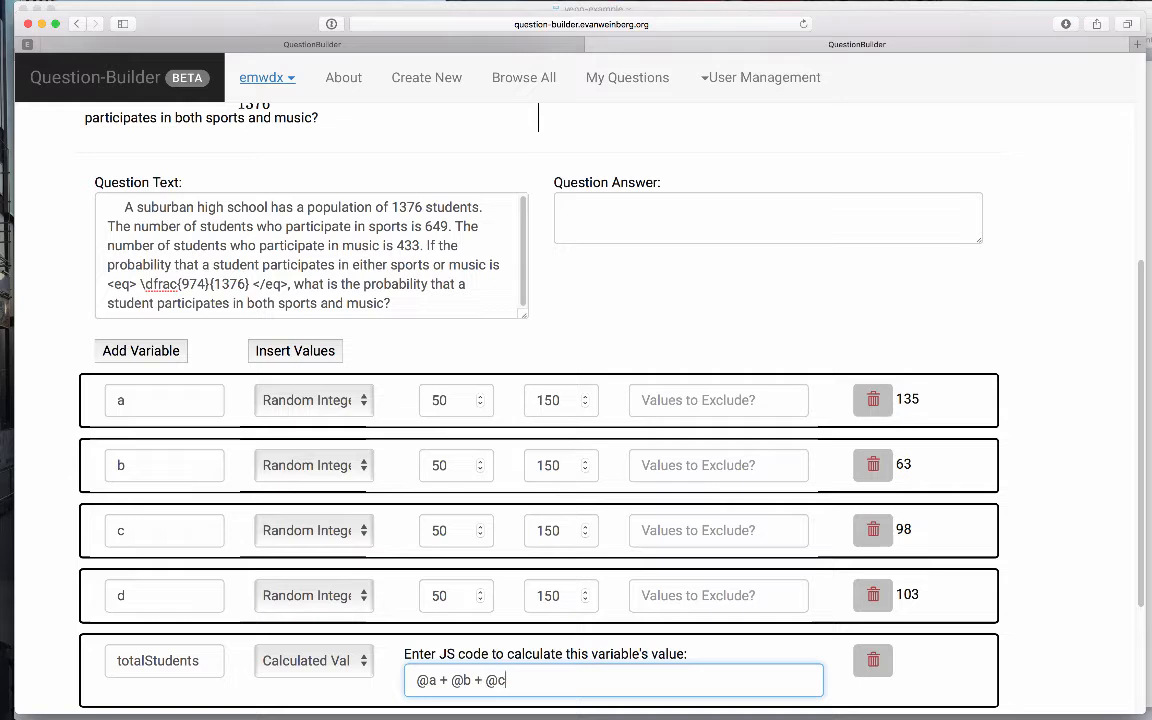
type("c + @d")
left_click(329, 354)
left_click(330, 354)
left_click(330, 354)
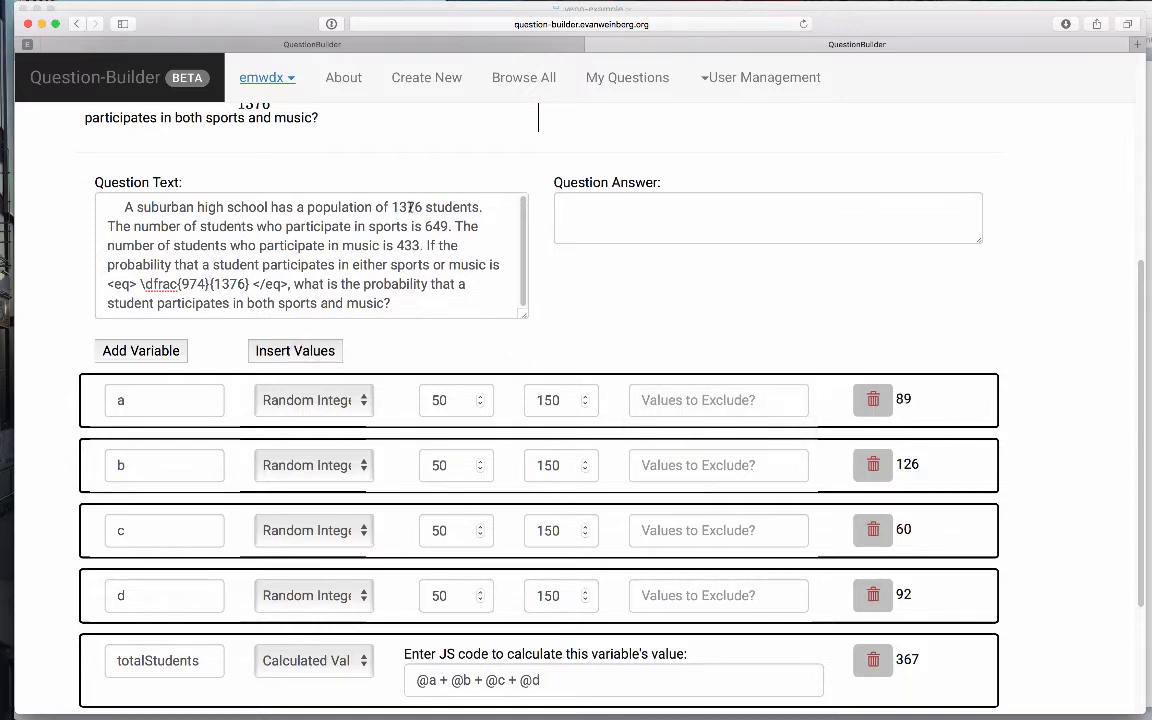
left_click_drag(393, 207, 415, 207)
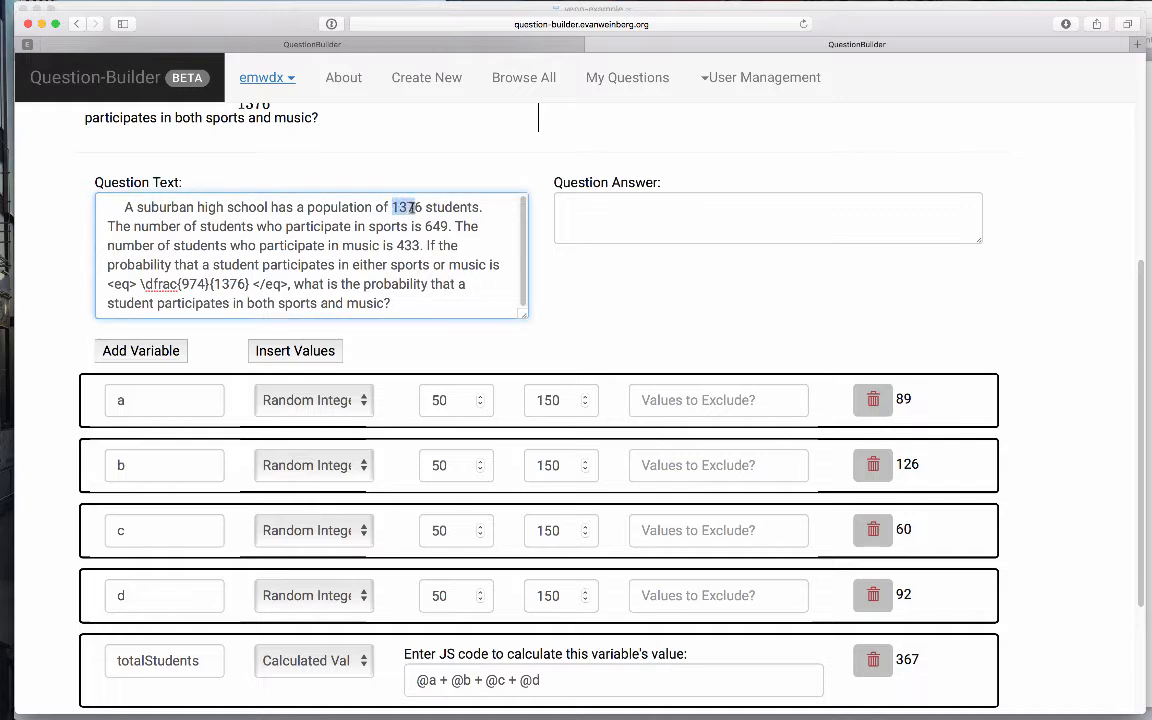
type("@totalStudents")
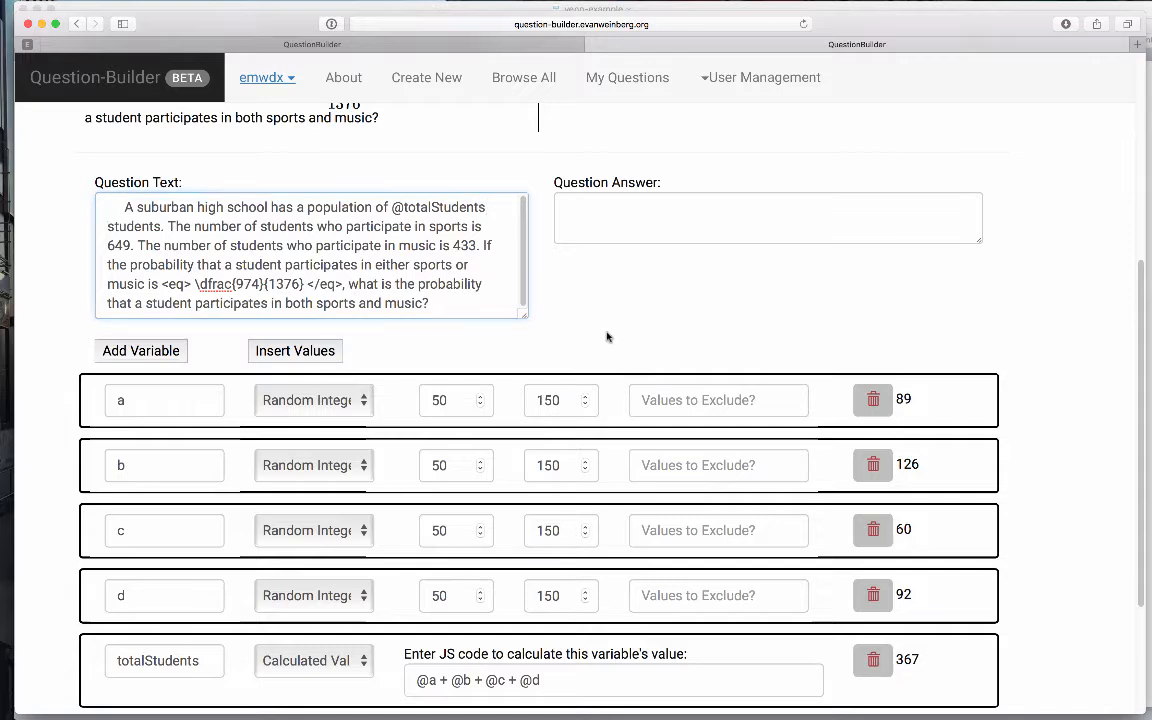
scroll(607, 335, "up", 3)
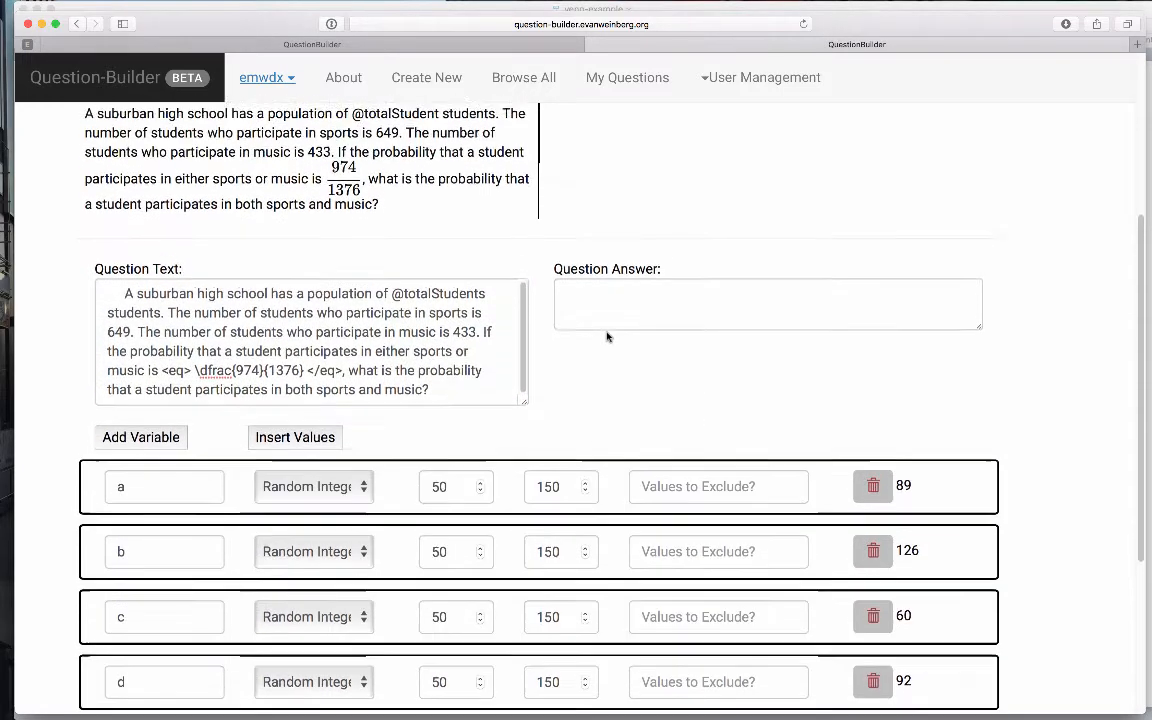
left_click(324, 464)
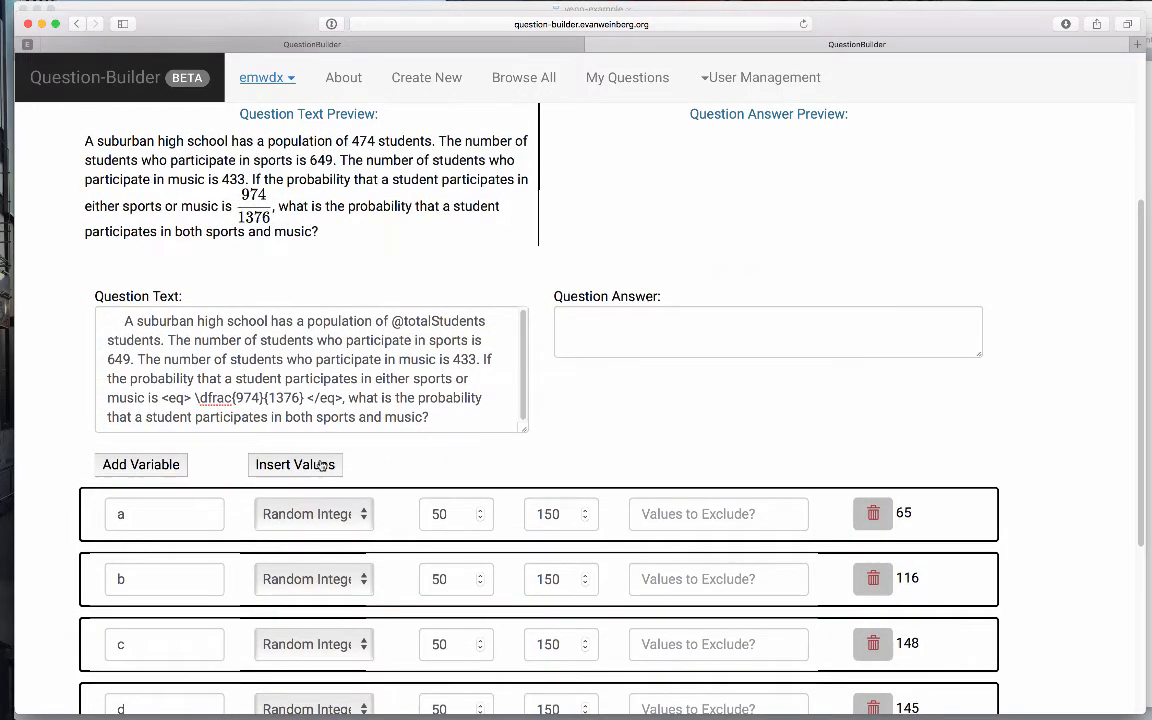
left_click(322, 464)
left_click(322, 464)
left_click(322, 464)
left_click(321, 463)
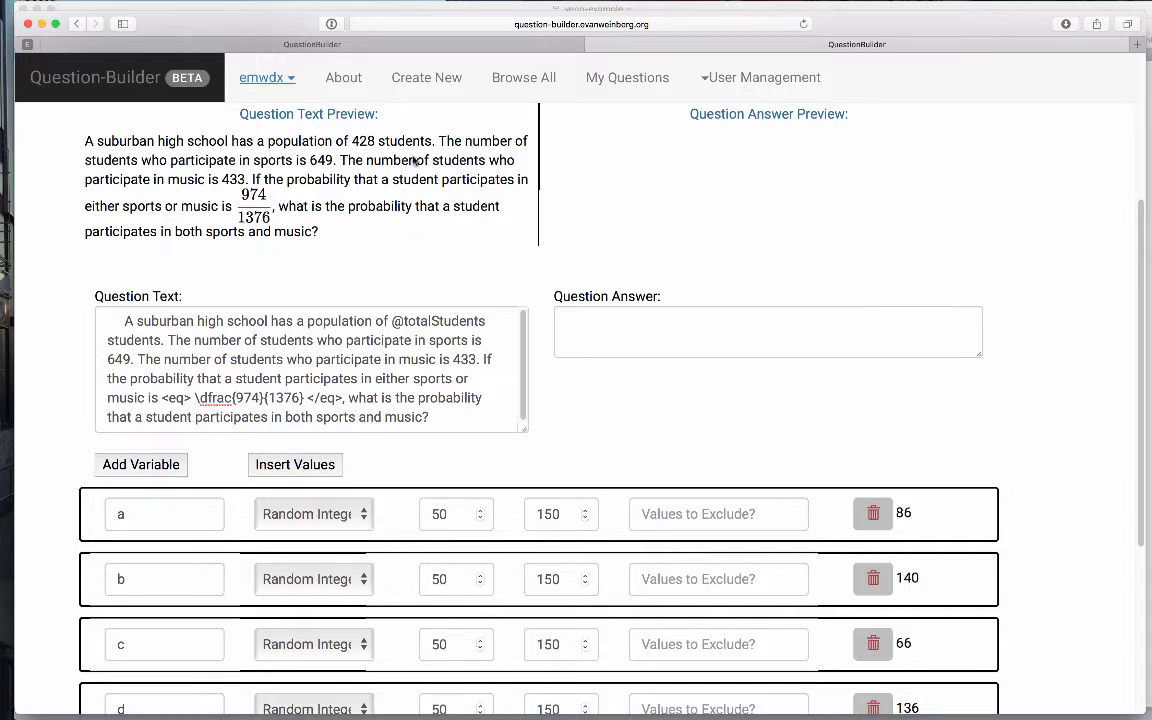
Add another variable named totalSports and make it a calculated value
scroll(848, 437, "down", 1)
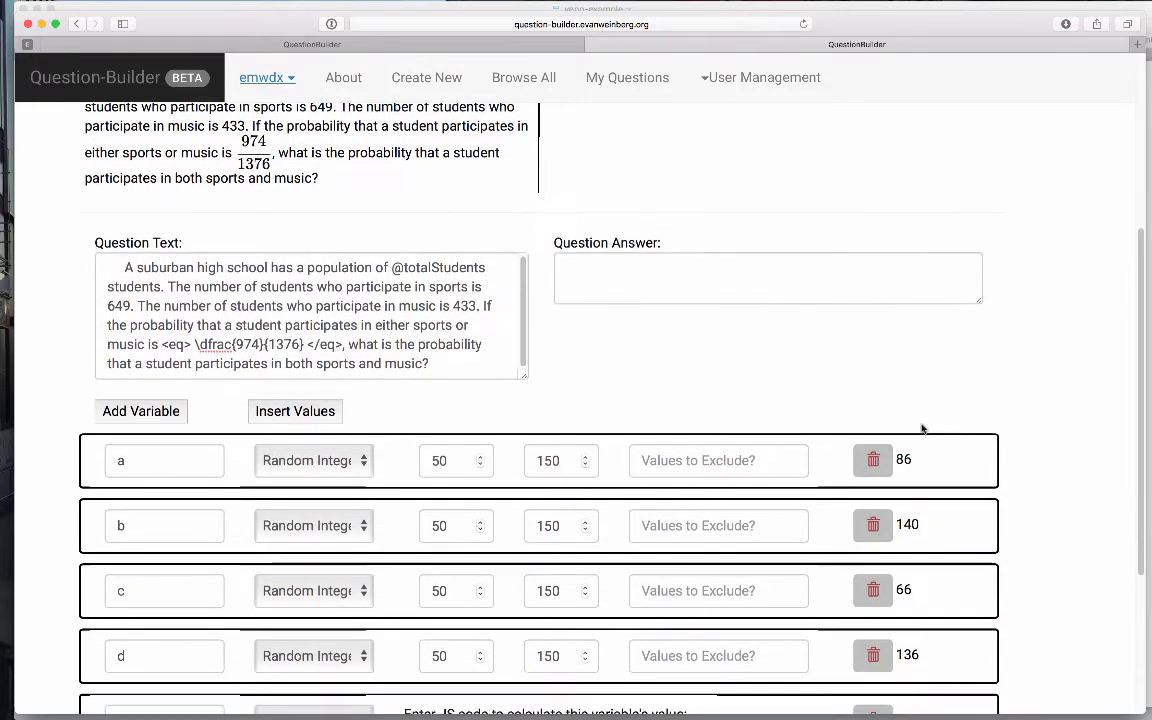
scroll(922, 429, "up", 1)
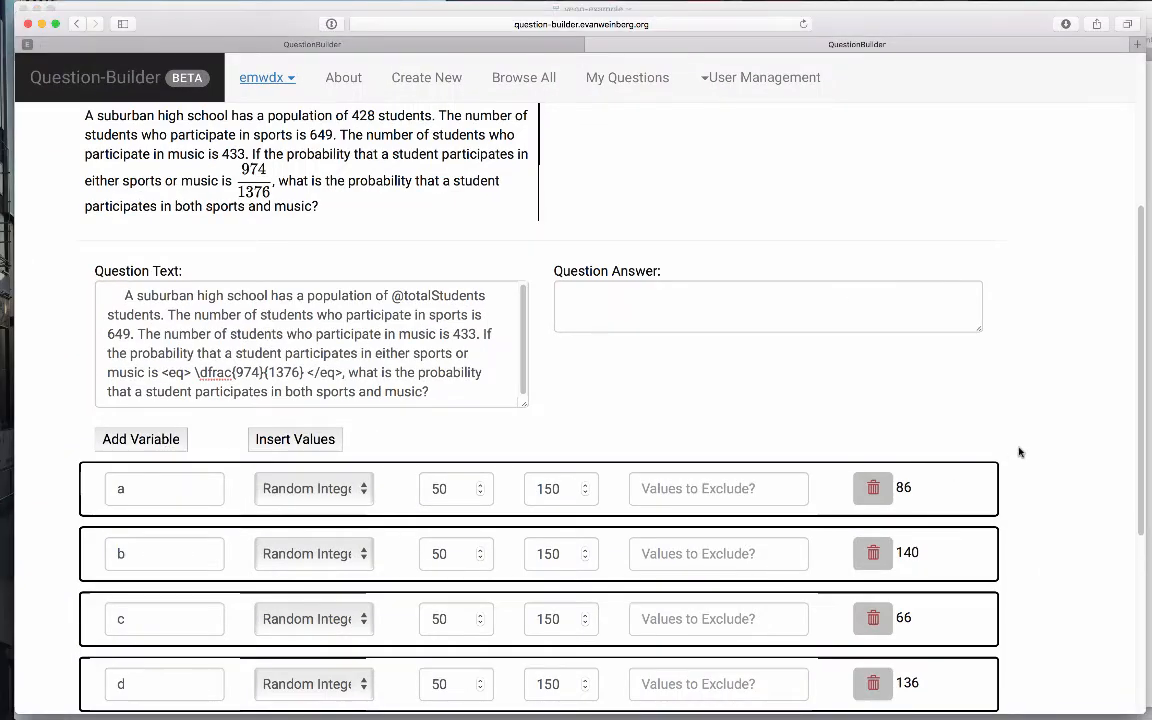
scroll(1019, 452, "down", 4)
left_click_drag(172, 634, 74, 638)
type("totalSports")
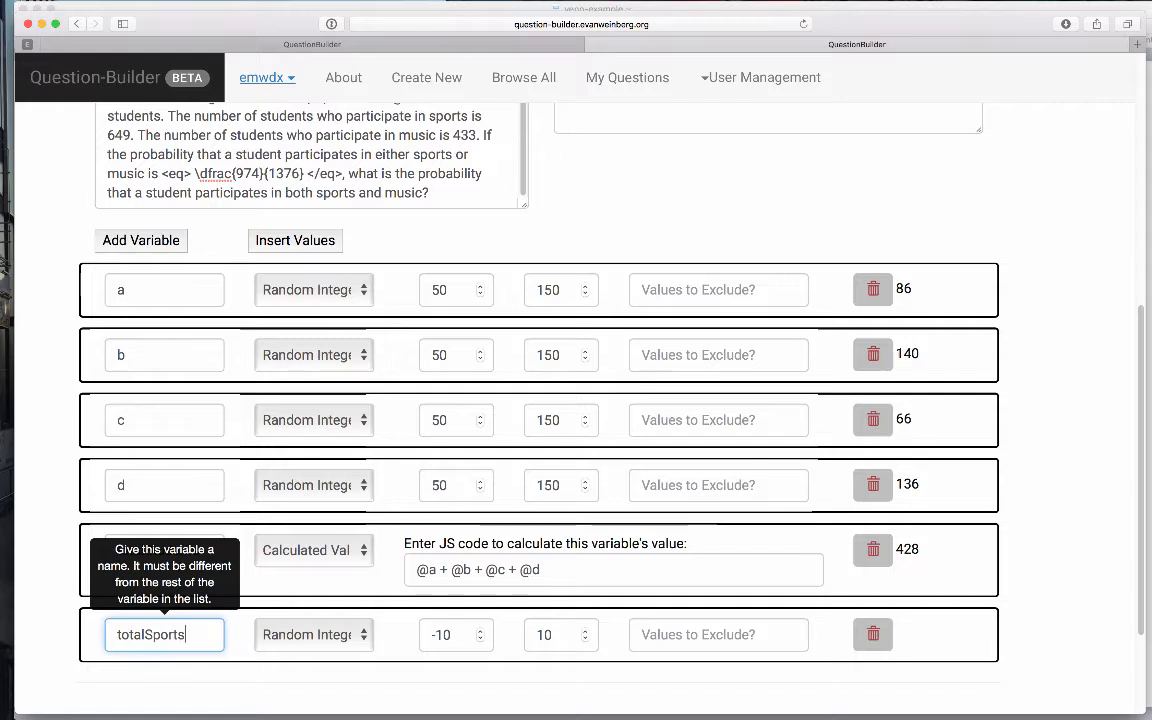
left_click(268, 636)
left_click(415, 651)
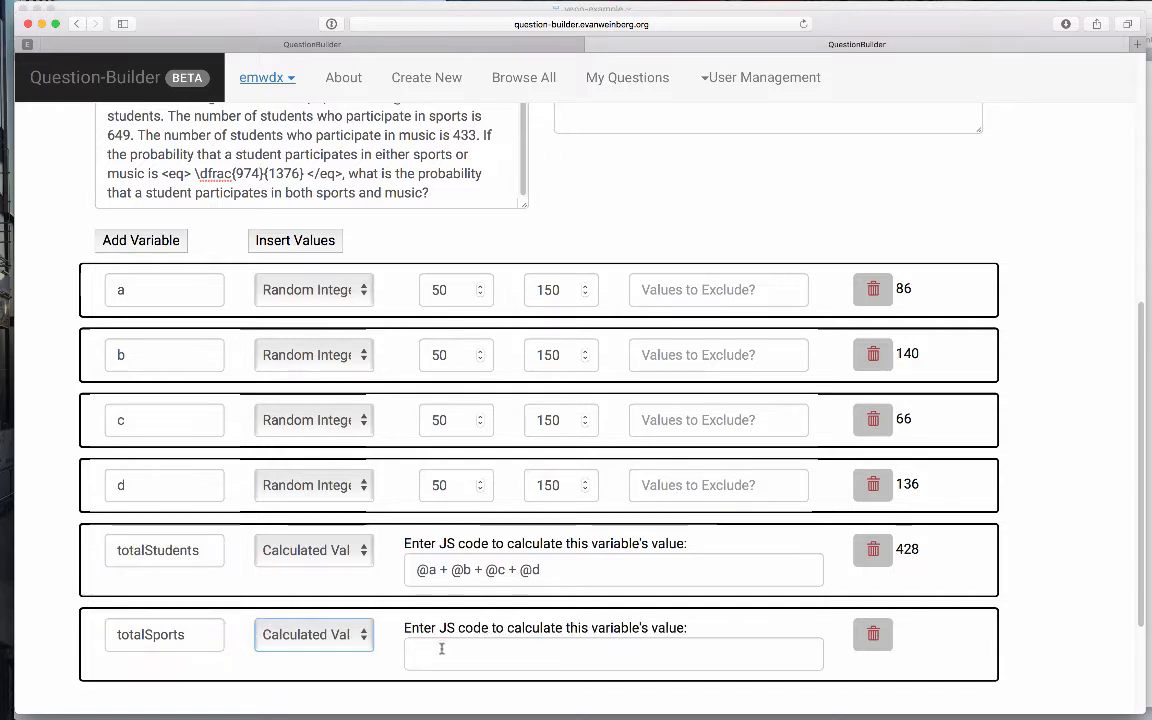
Define totalSports with the formula @a + @b and generate new variable values
left_click(440, 654)
type("@a +")
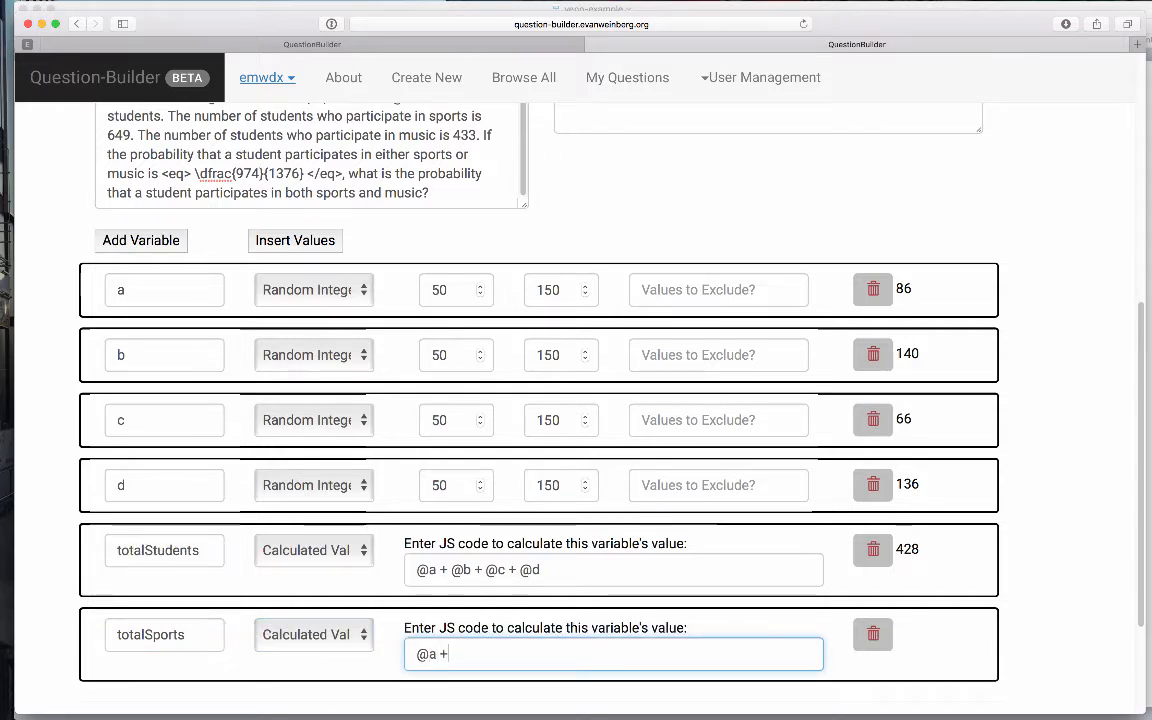
type(" @b")
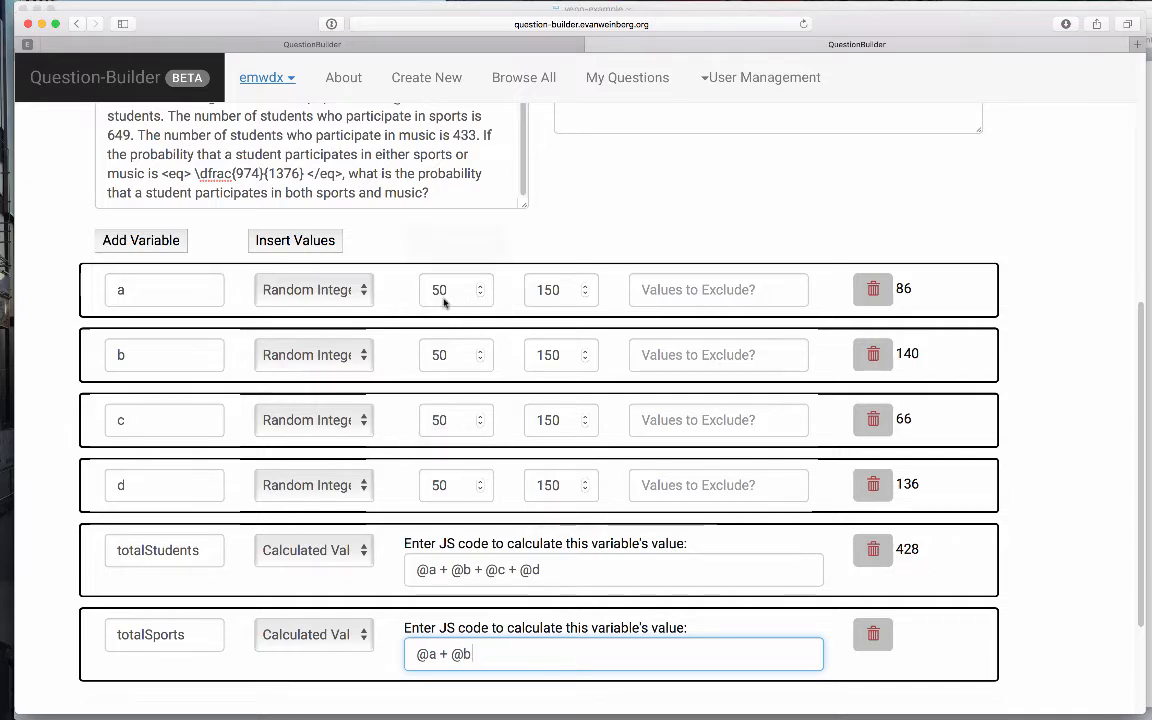
left_click(330, 246)
left_click(334, 252)
left_click(334, 252)
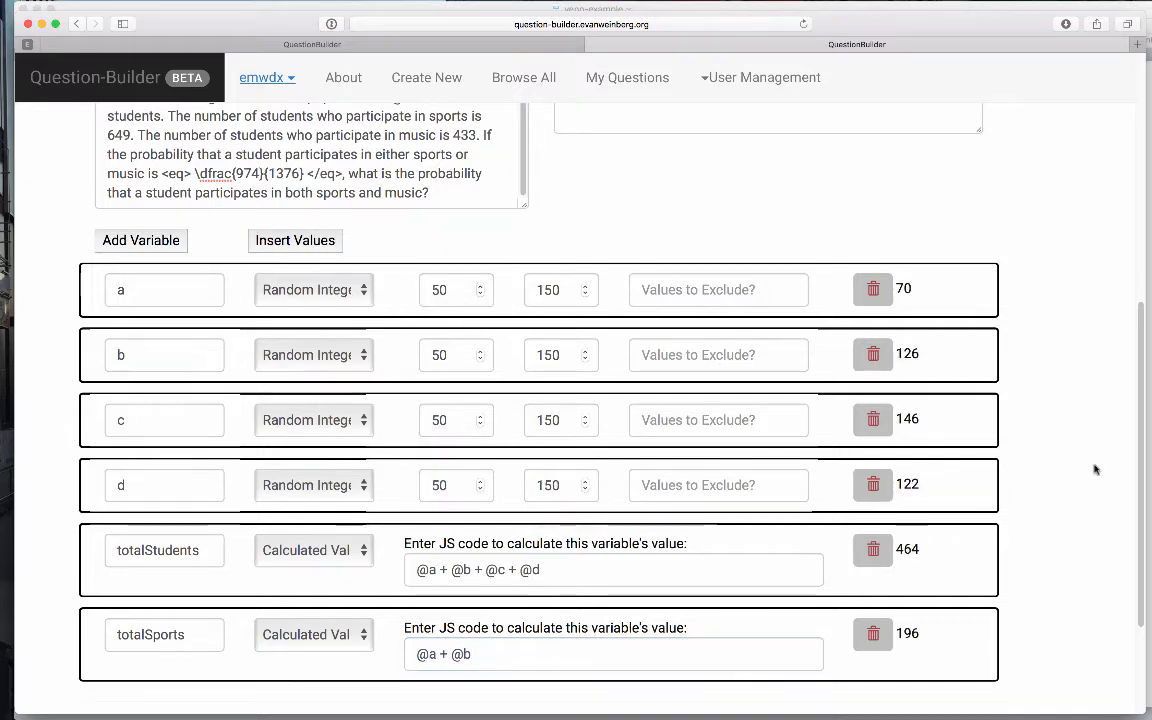
scroll(1060, 380, "up", 3)
scroll(1068, 335, "up", 1)
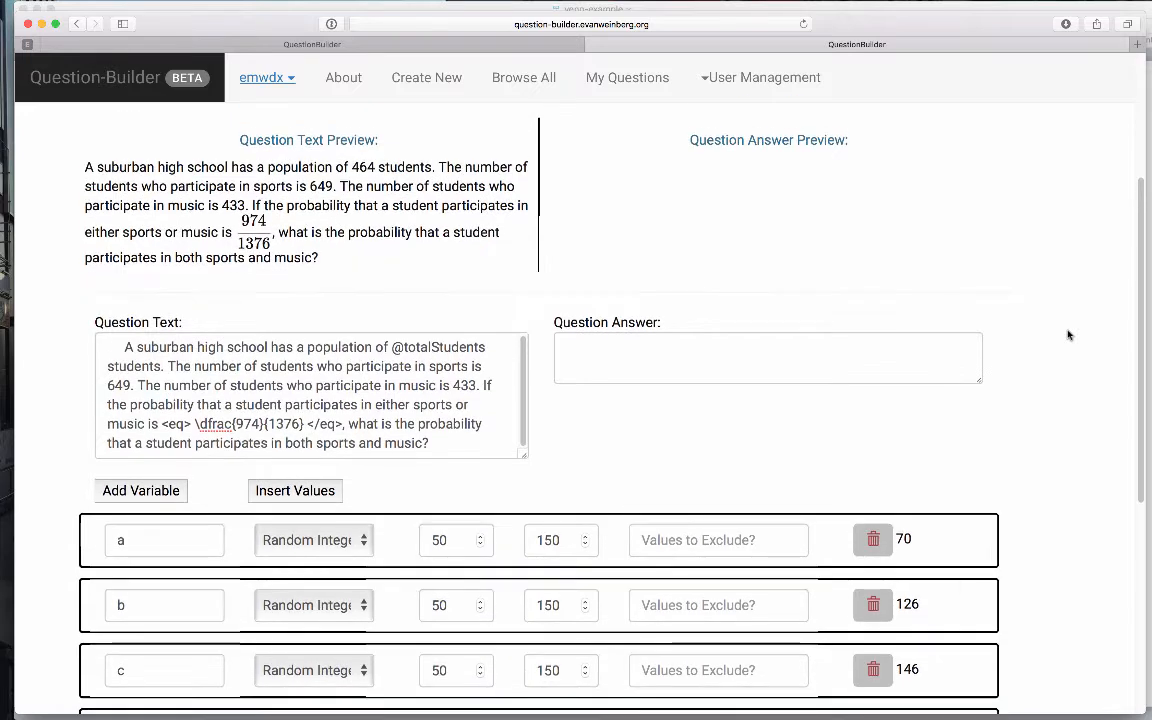
left_click_drag(108, 386, 130, 386)
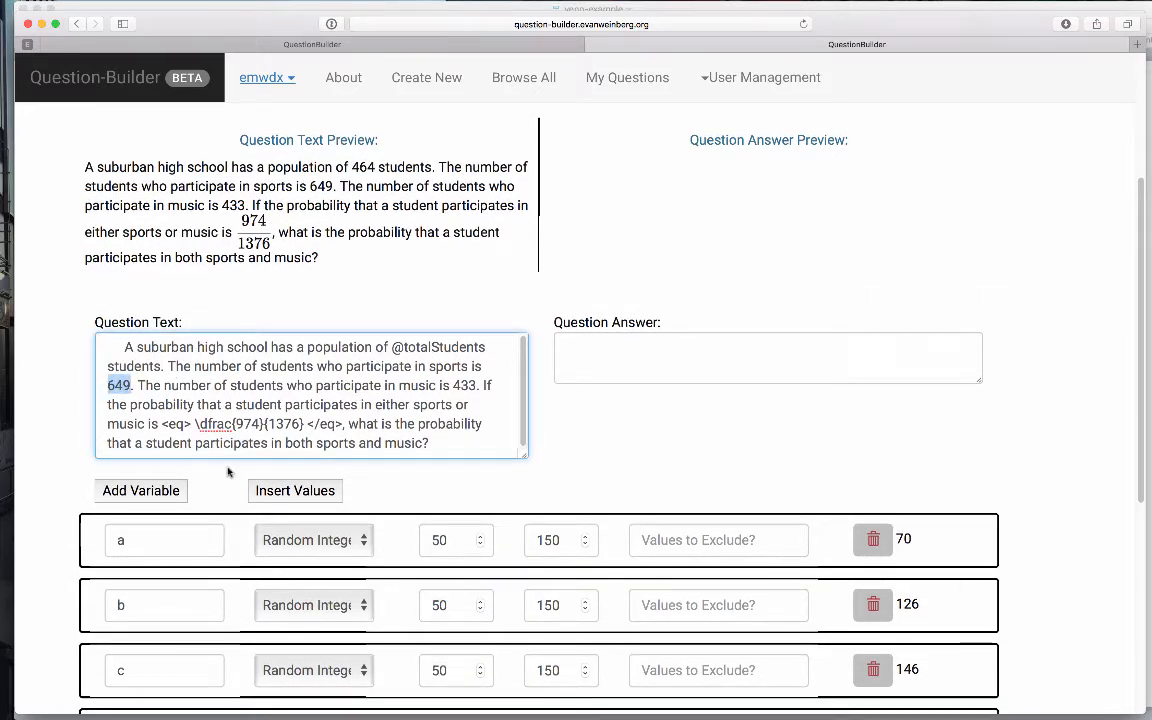
type("@totalSpor")
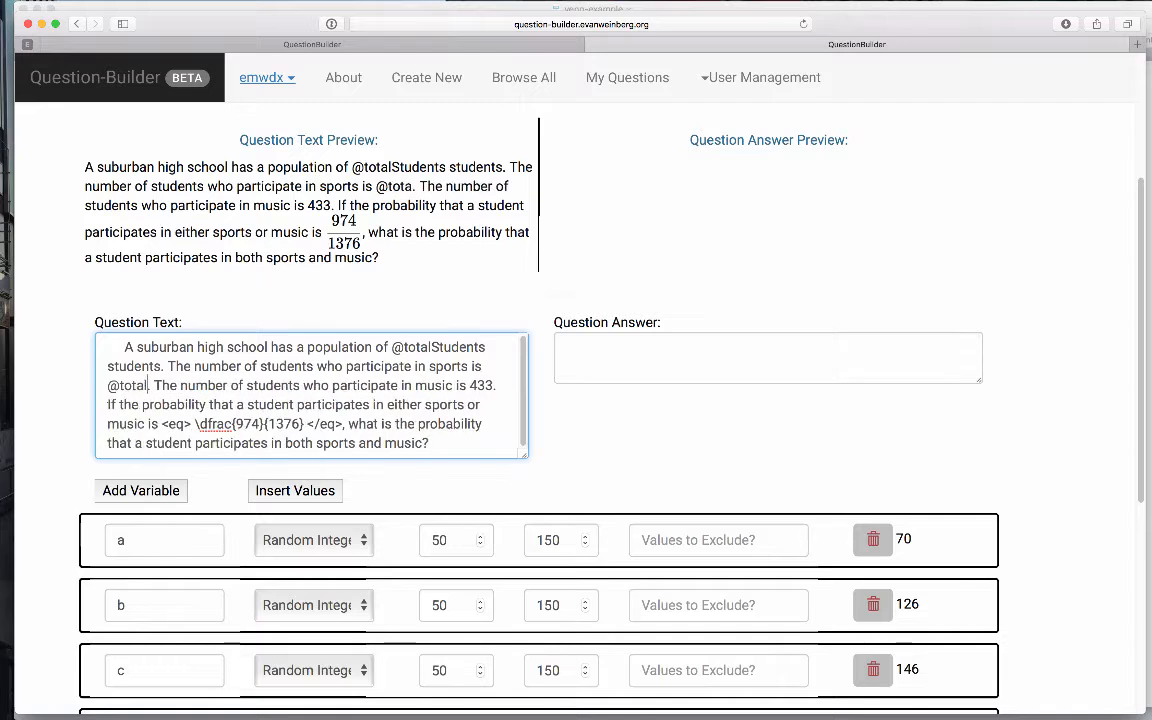
type("ts")
left_click(610, 458)
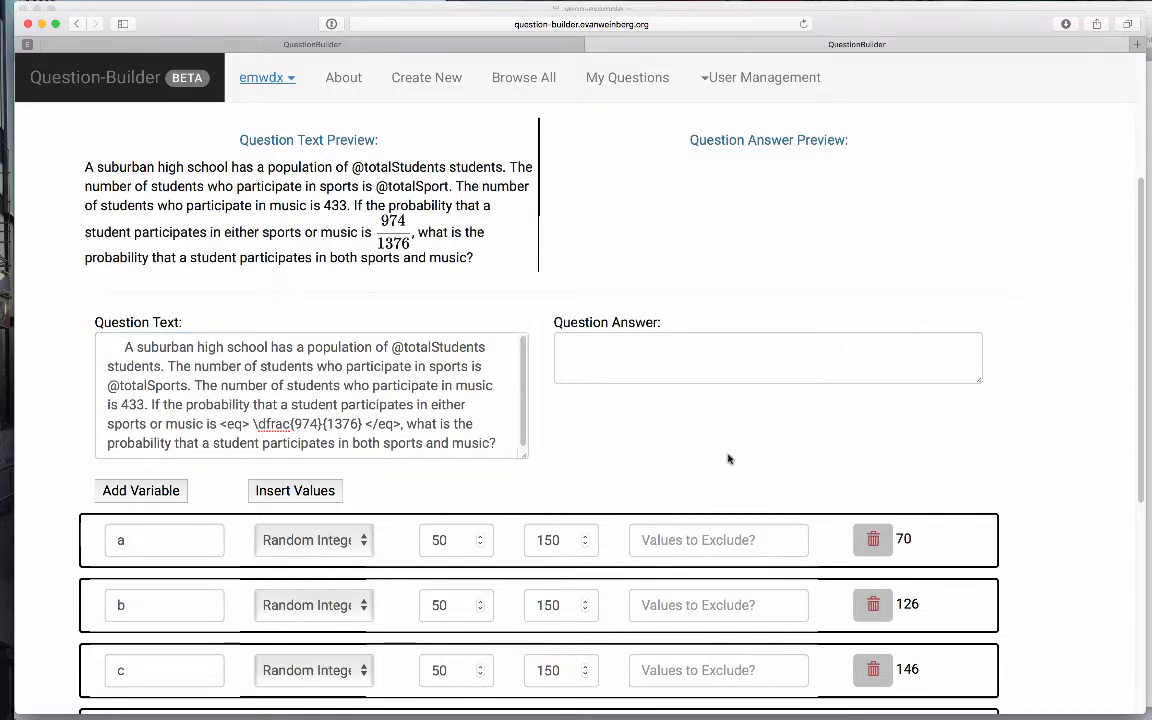
Check the music circle's regions in the Keynote Venn diagram, and add a variable named totalMusic in Question-Builder
key("ctrl+Up")
left_click(378, 309)
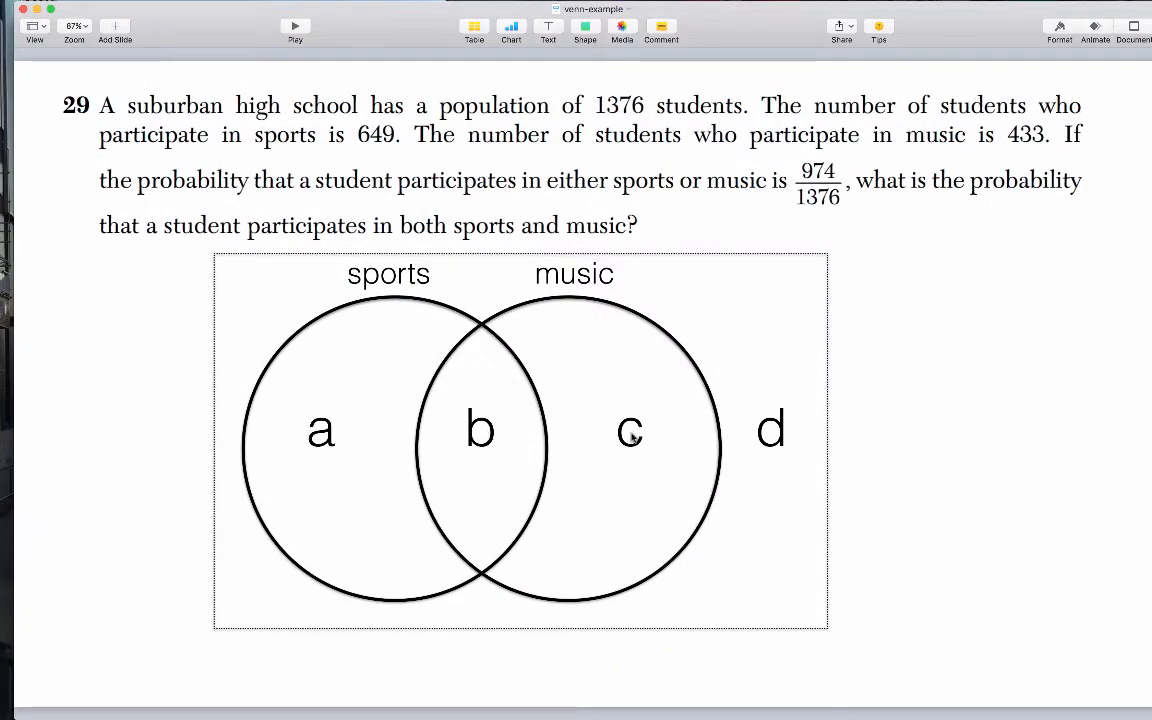
key("ctrl+Up")
left_click(309, 494)
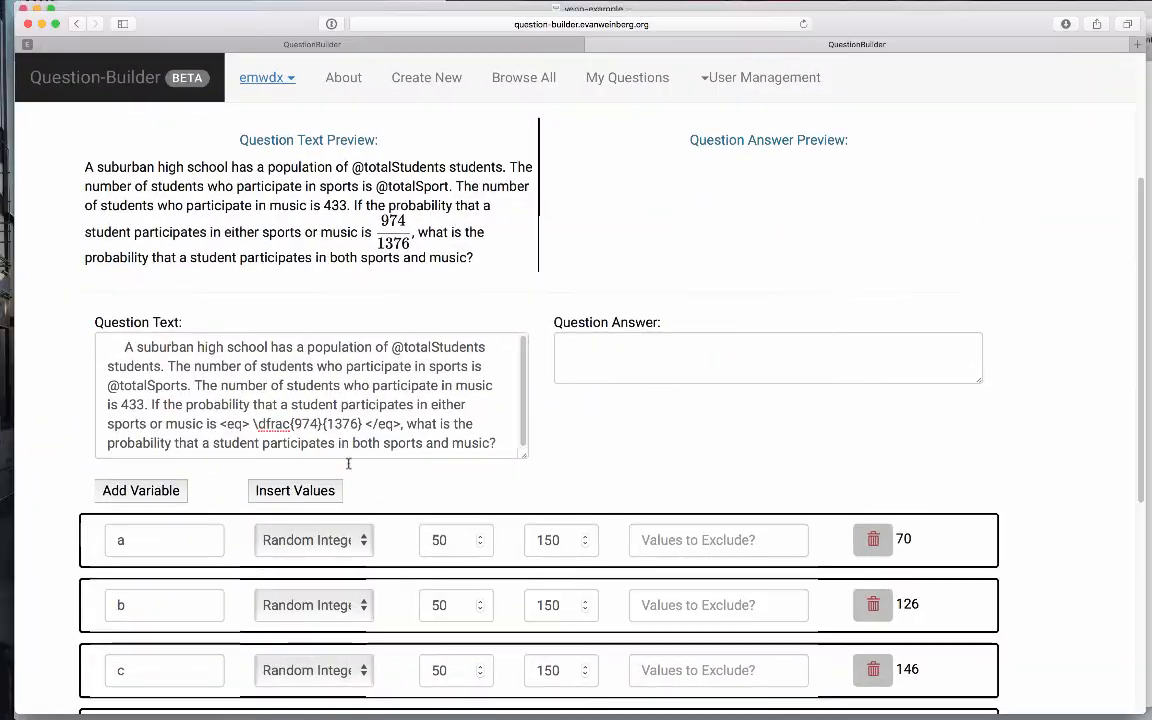
left_click(172, 492)
scroll(880, 485, "down", 5)
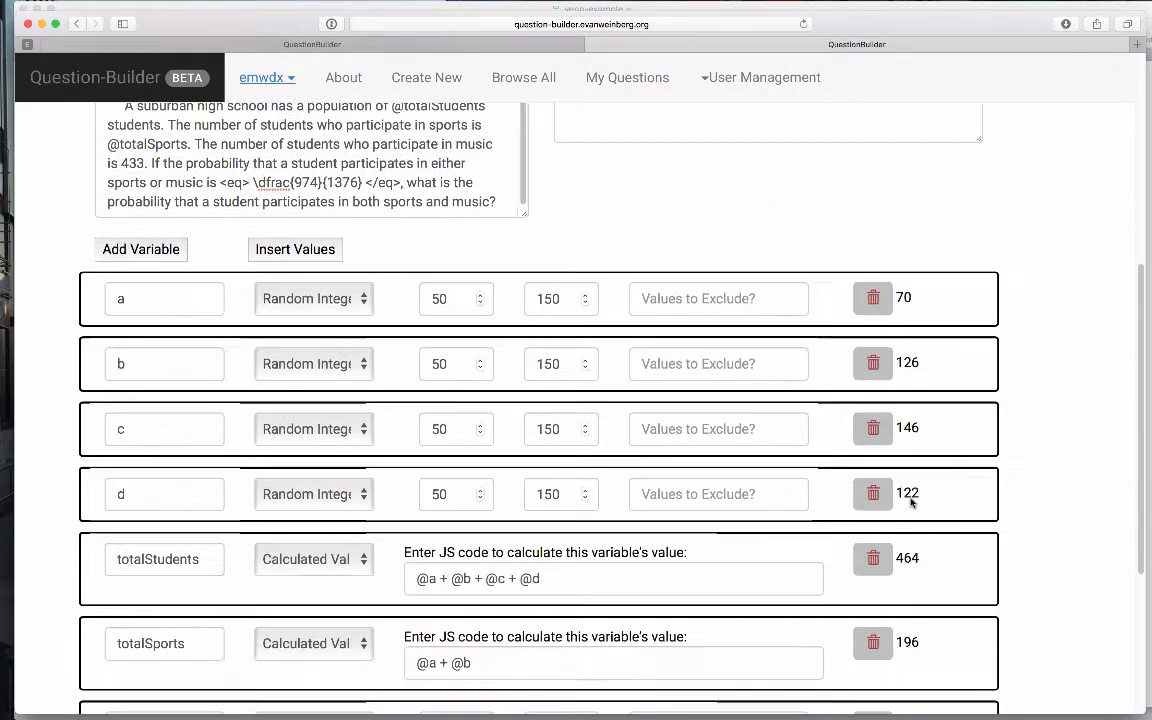
left_click_drag(173, 637, 33, 622)
type("t")
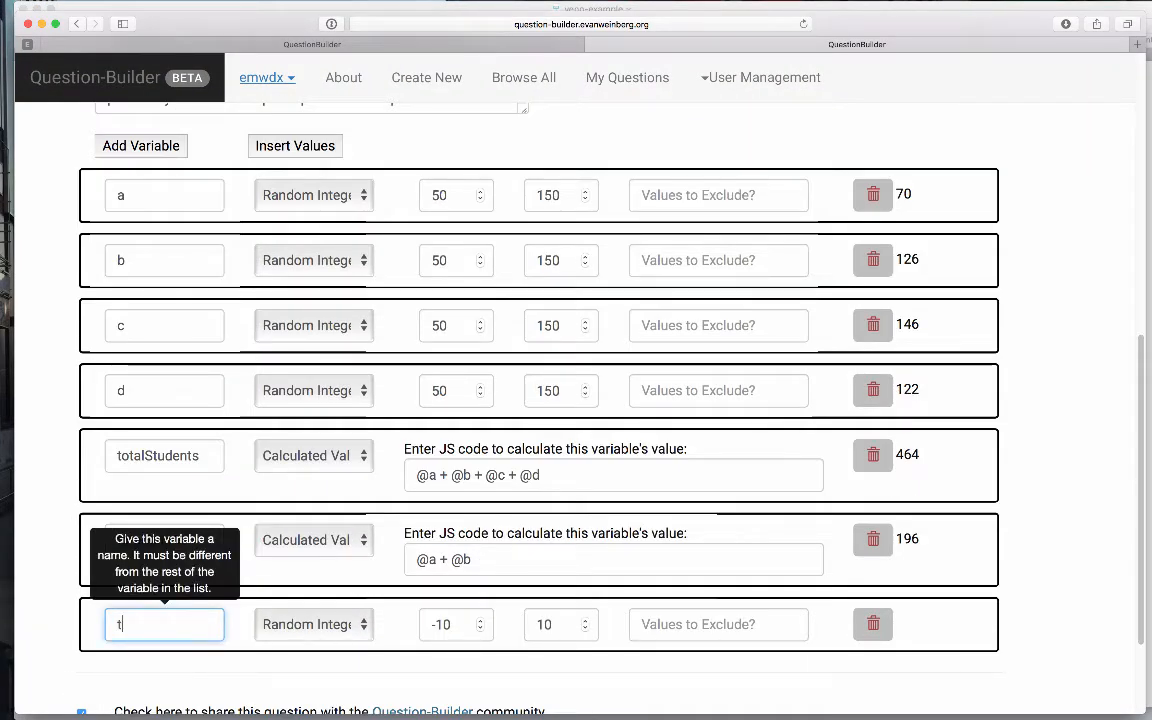
type("otalMusic")
Make totalMusic a calculated value with the formula @b + @c
left_click(313, 624)
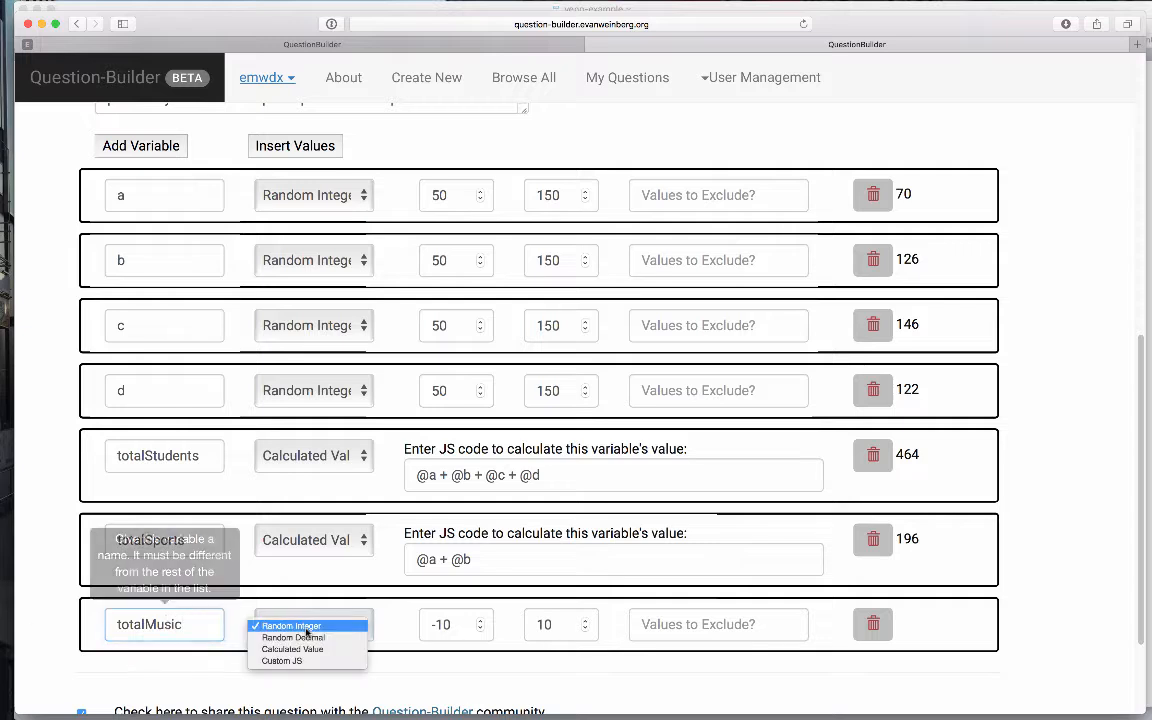
left_click(457, 630)
type("@b + @c")
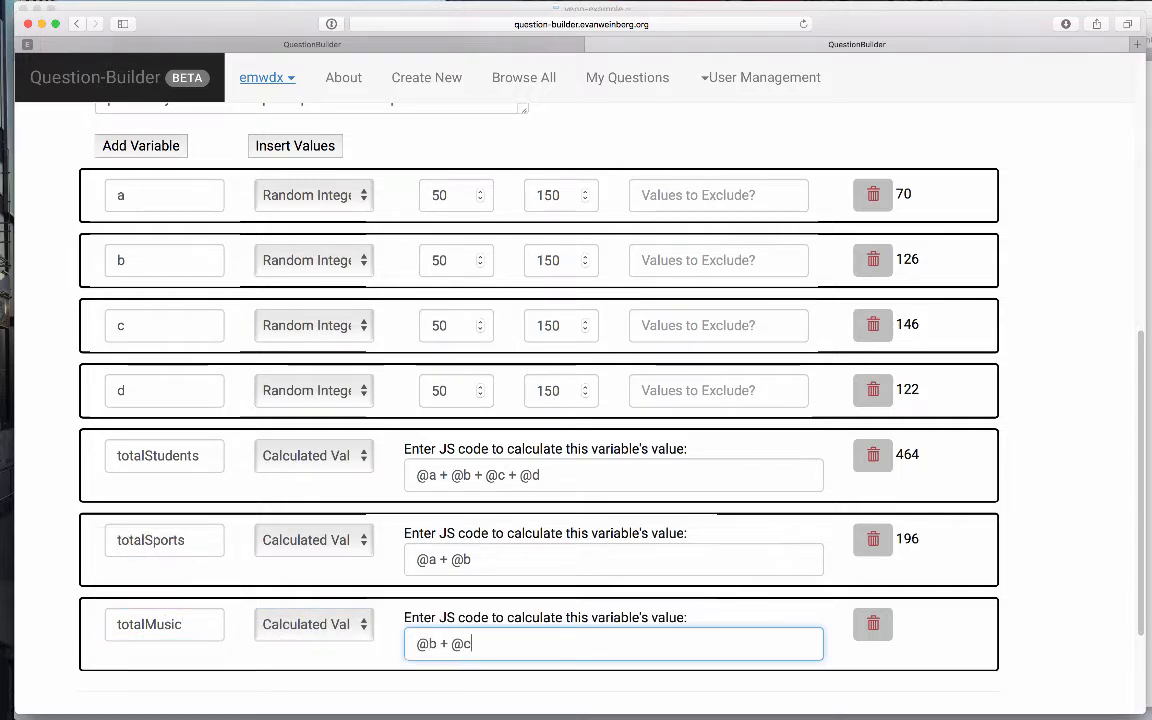
scroll(1065, 445, "up", 5)
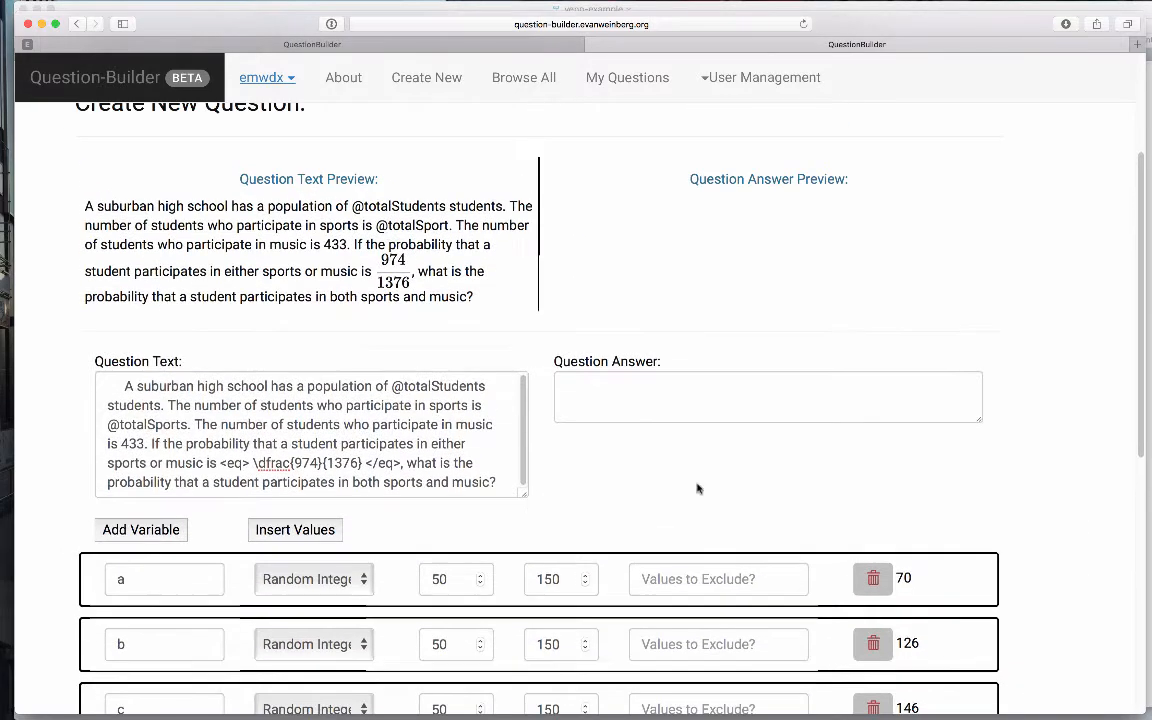
double_click(124, 443)
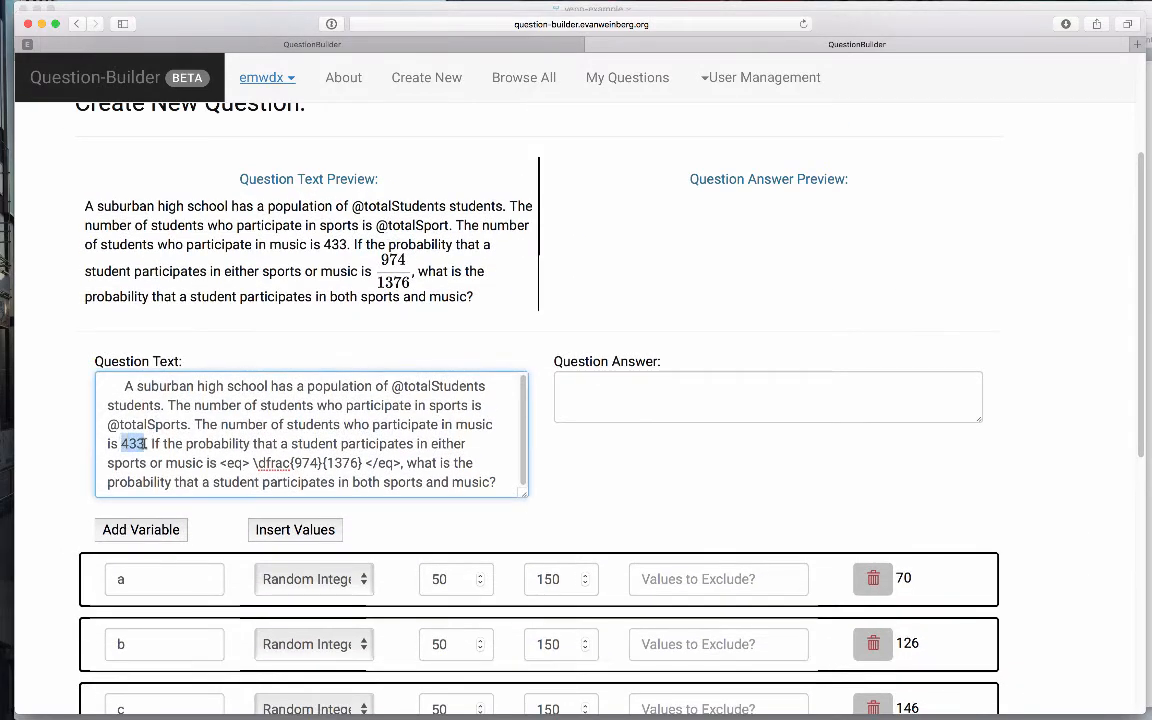
type("@totalMusic")
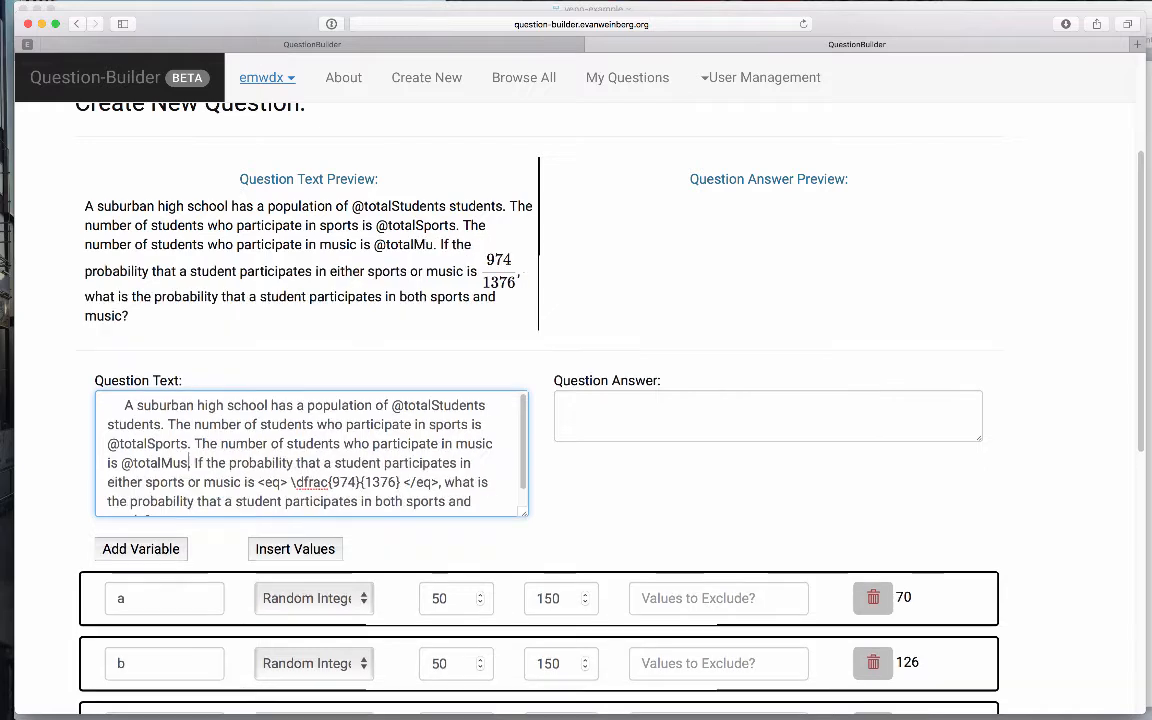
left_click(308, 553)
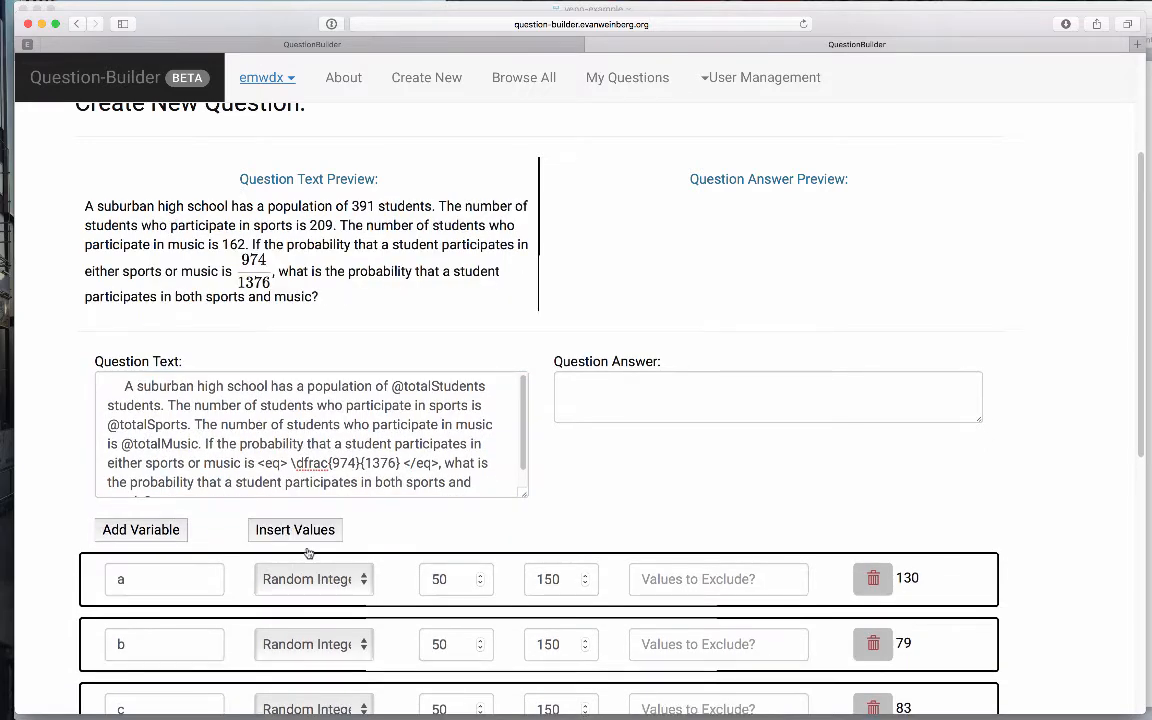
left_click(308, 536)
left_click(308, 537)
left_click(308, 538)
left_click(309, 540)
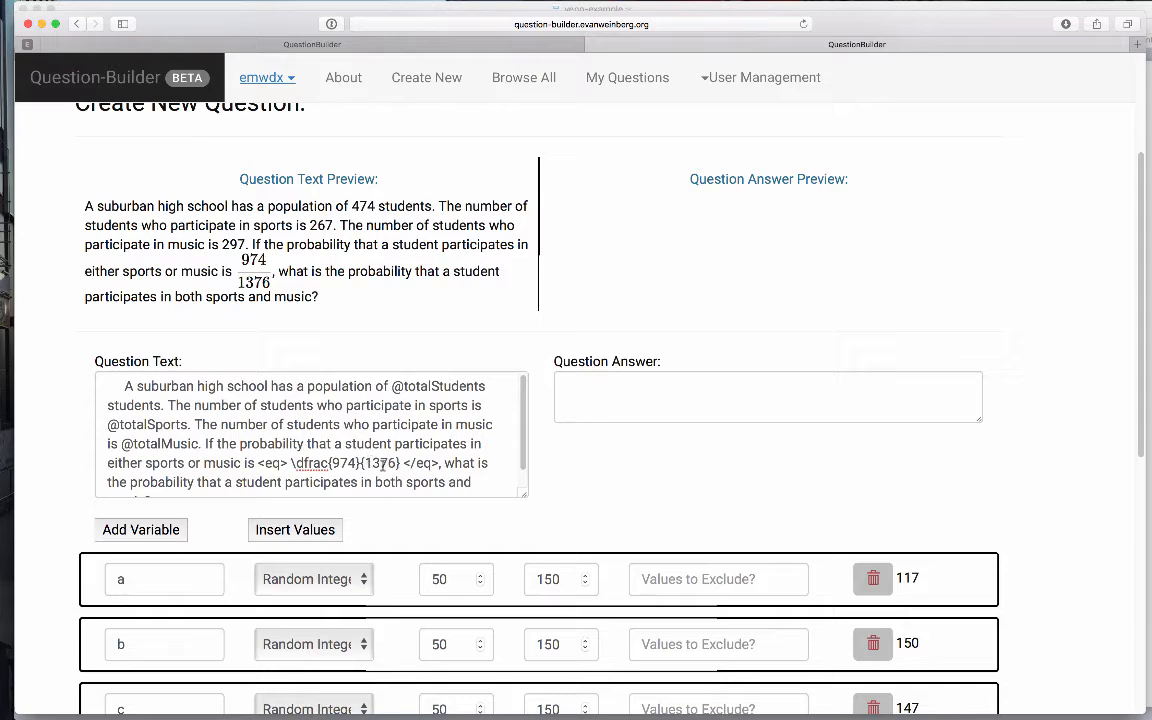
double_click(367, 463)
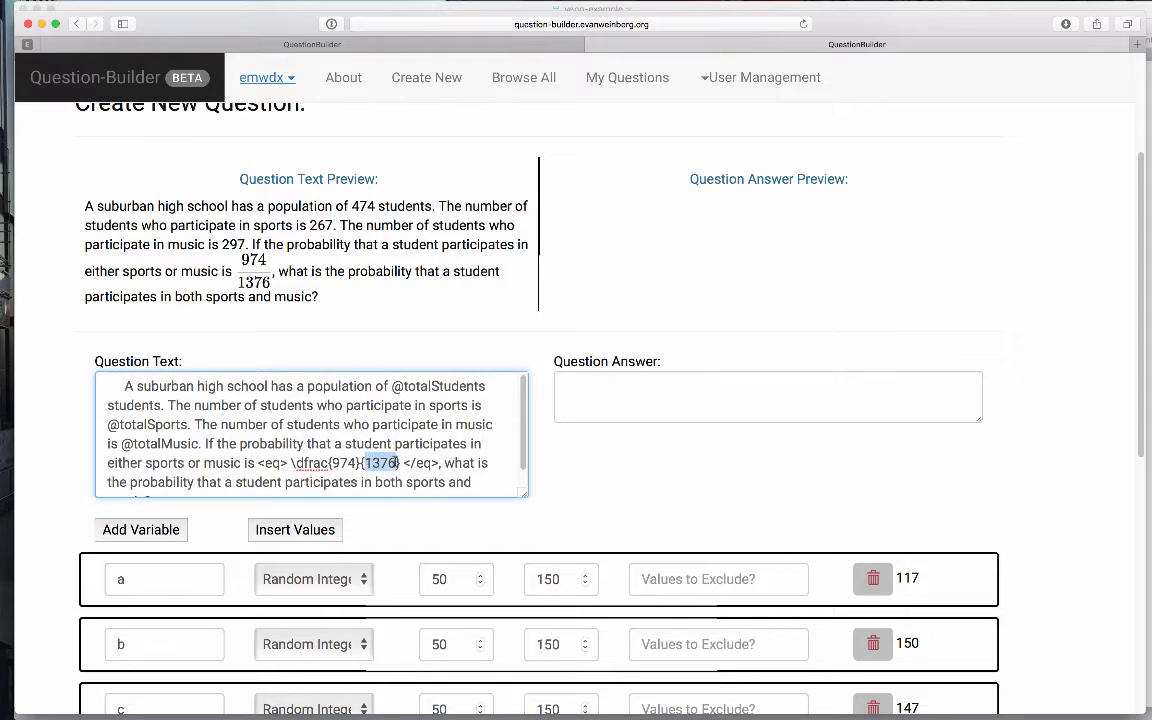
type("@totalStudents")
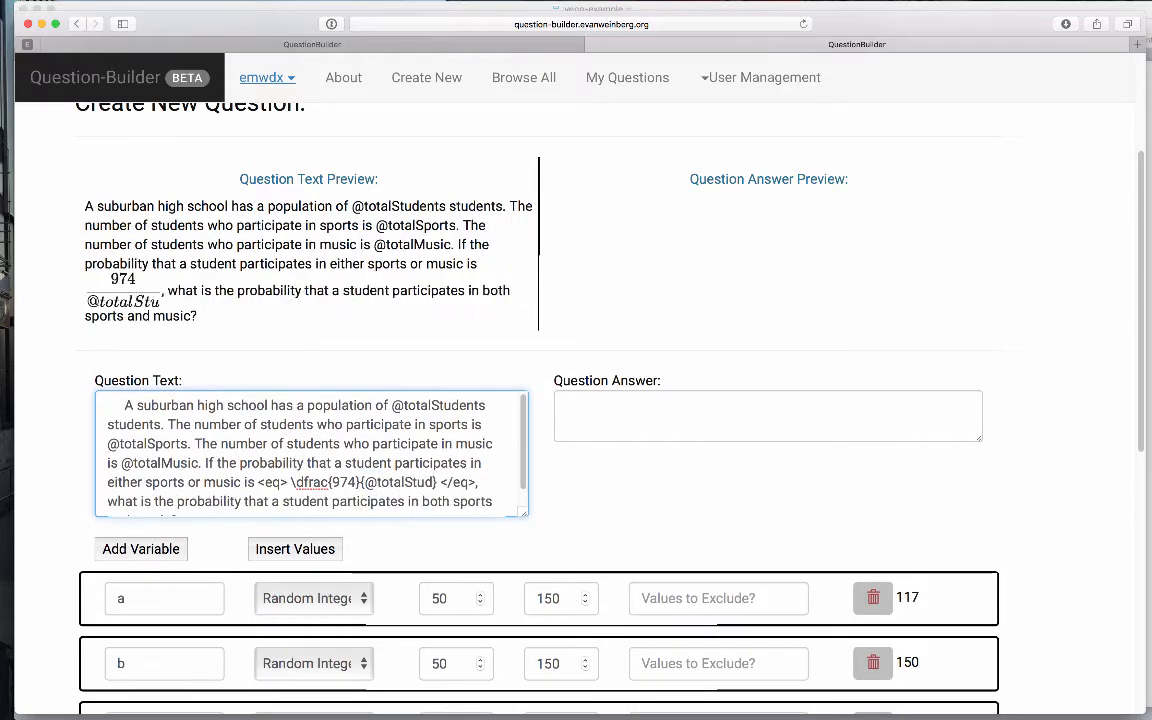
double_click(341, 482)
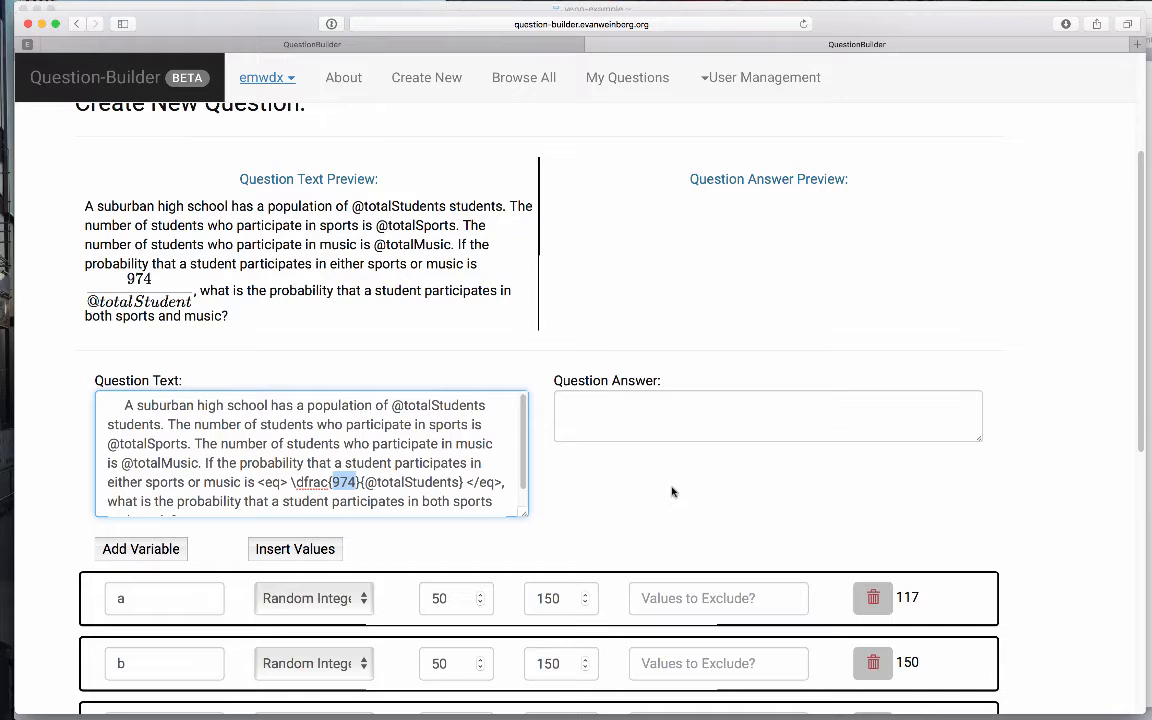
type("@")
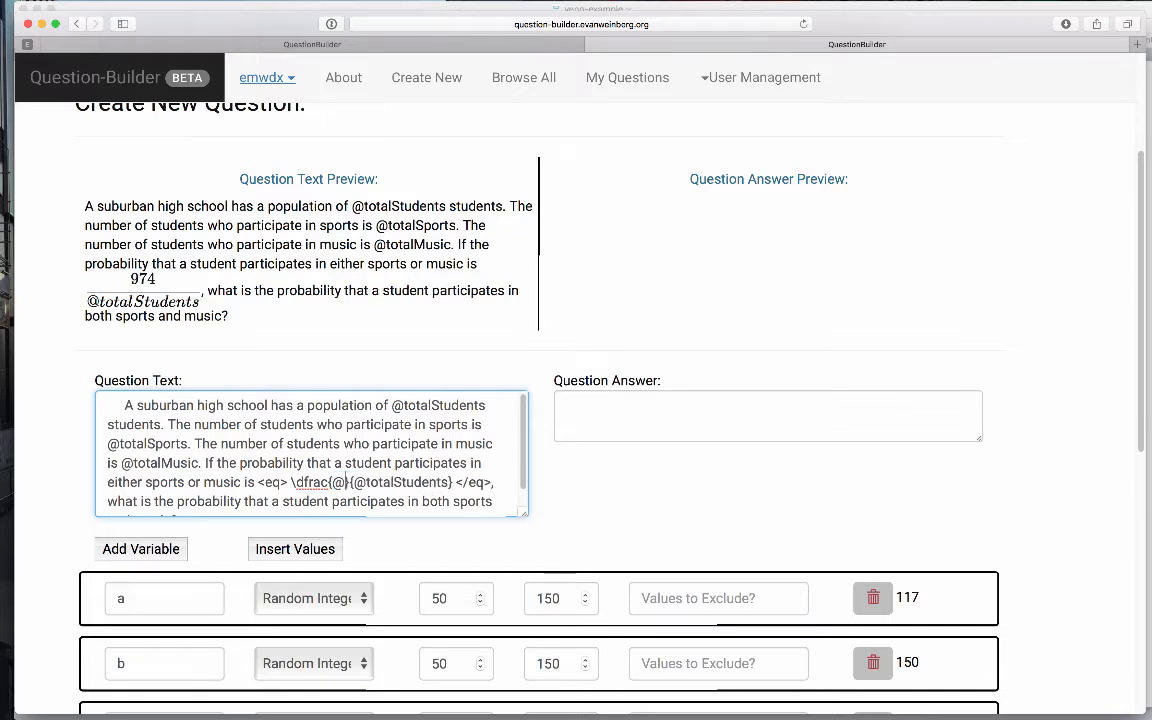
type("sportsOrMus")
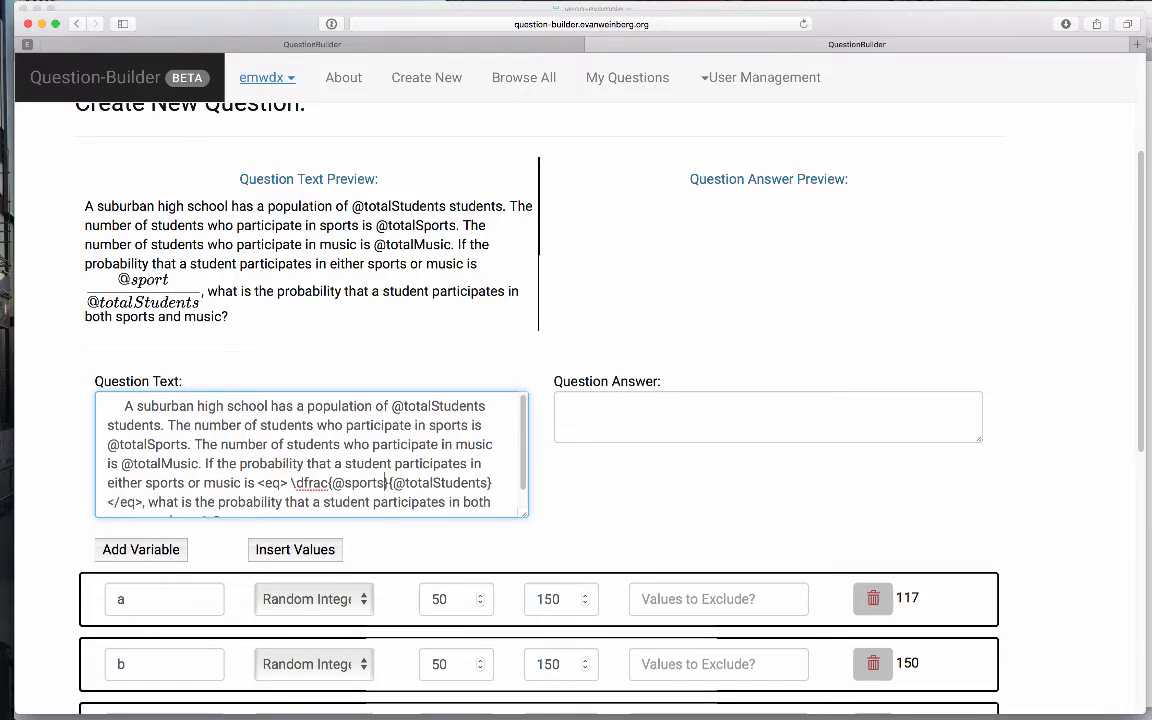
type("ic")
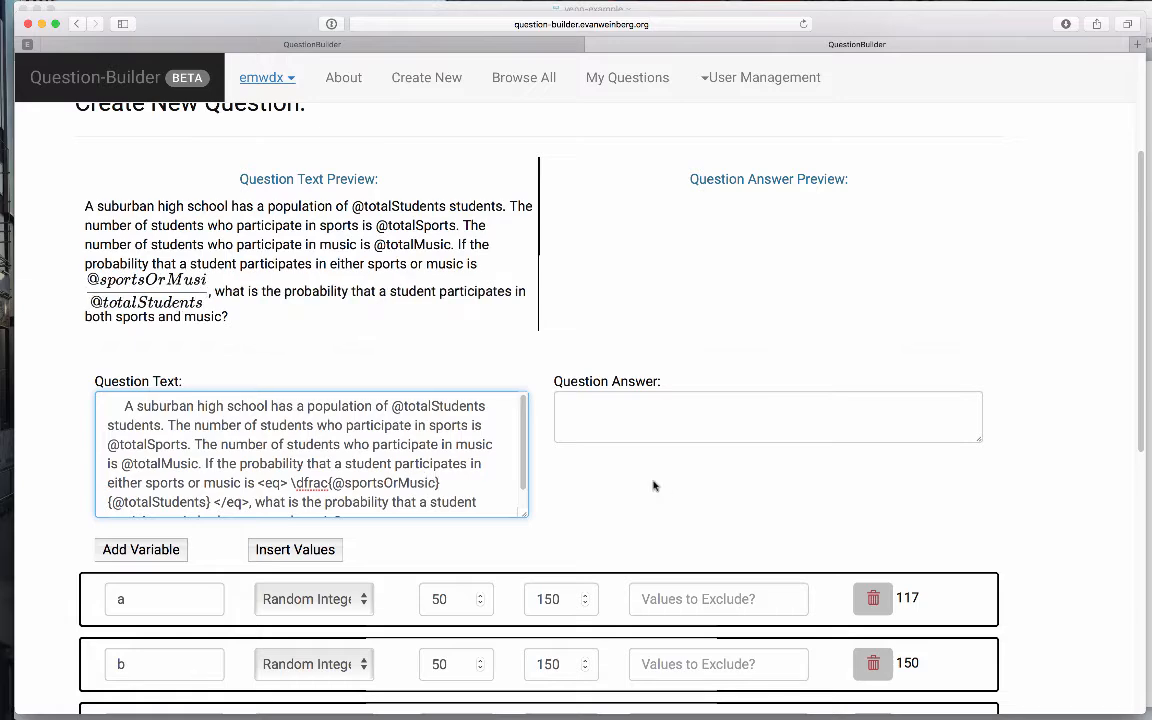
Add a variable named sportsAndMusic and make it a calculated value
left_click(121, 551)
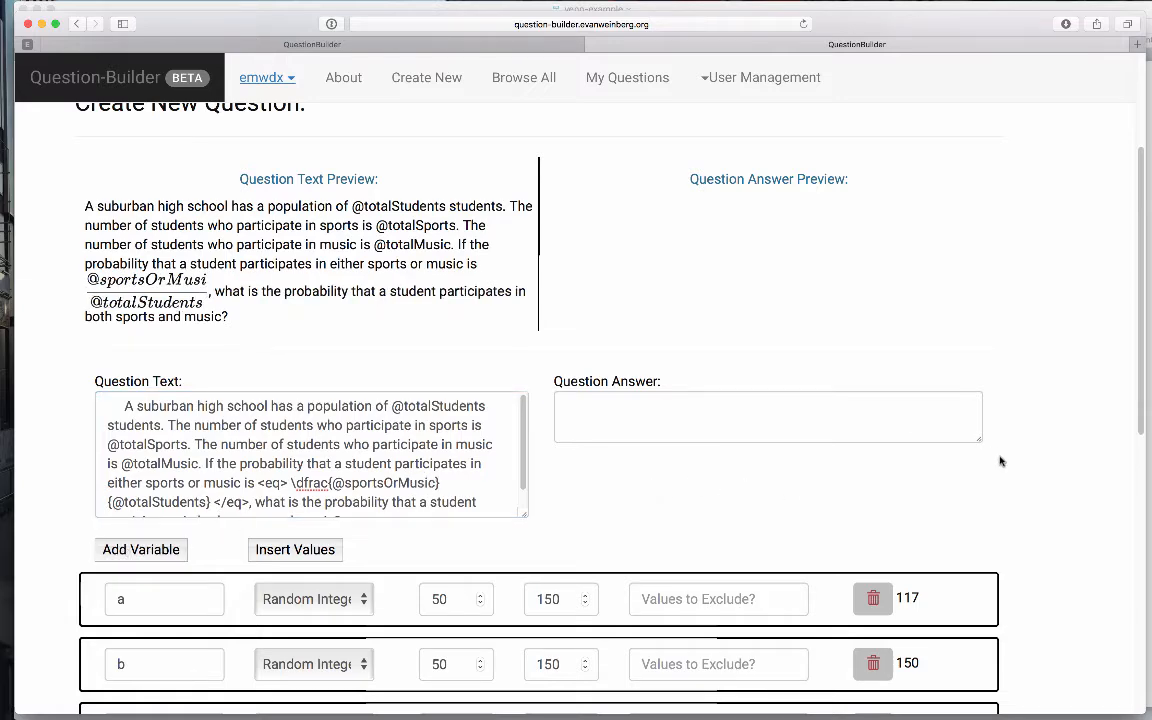
scroll(1039, 494, "down", 8)
double_click(211, 480)
type("sportsAndMusic")
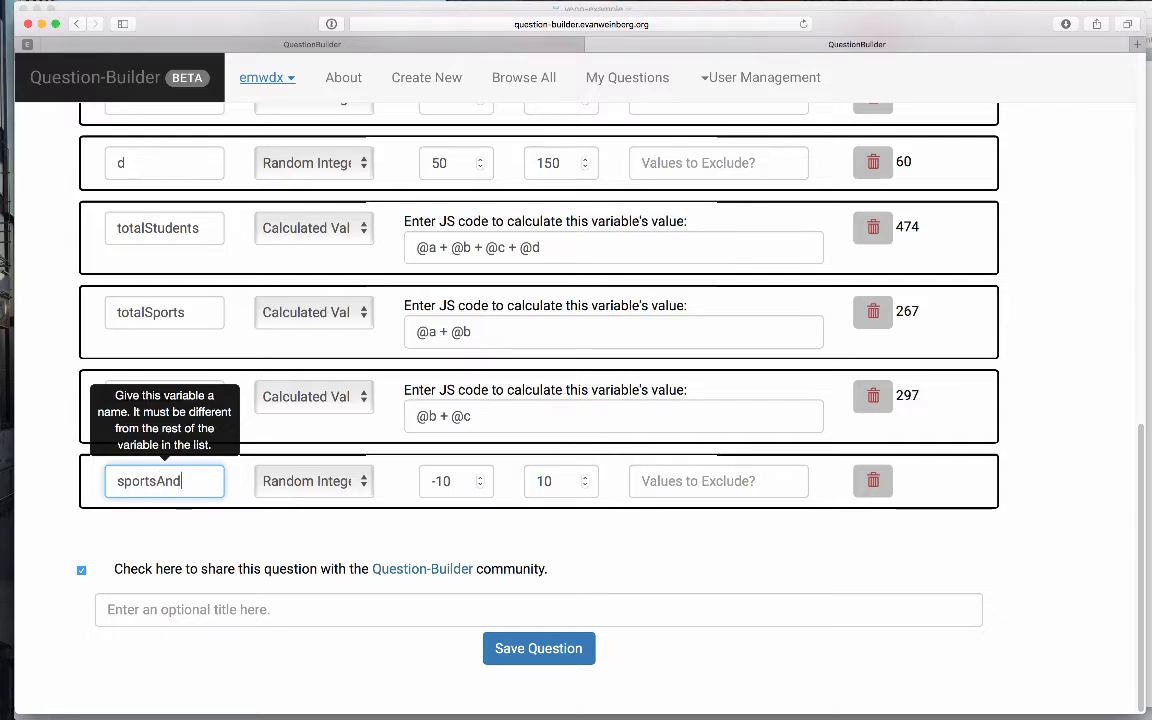
left_click(320, 487)
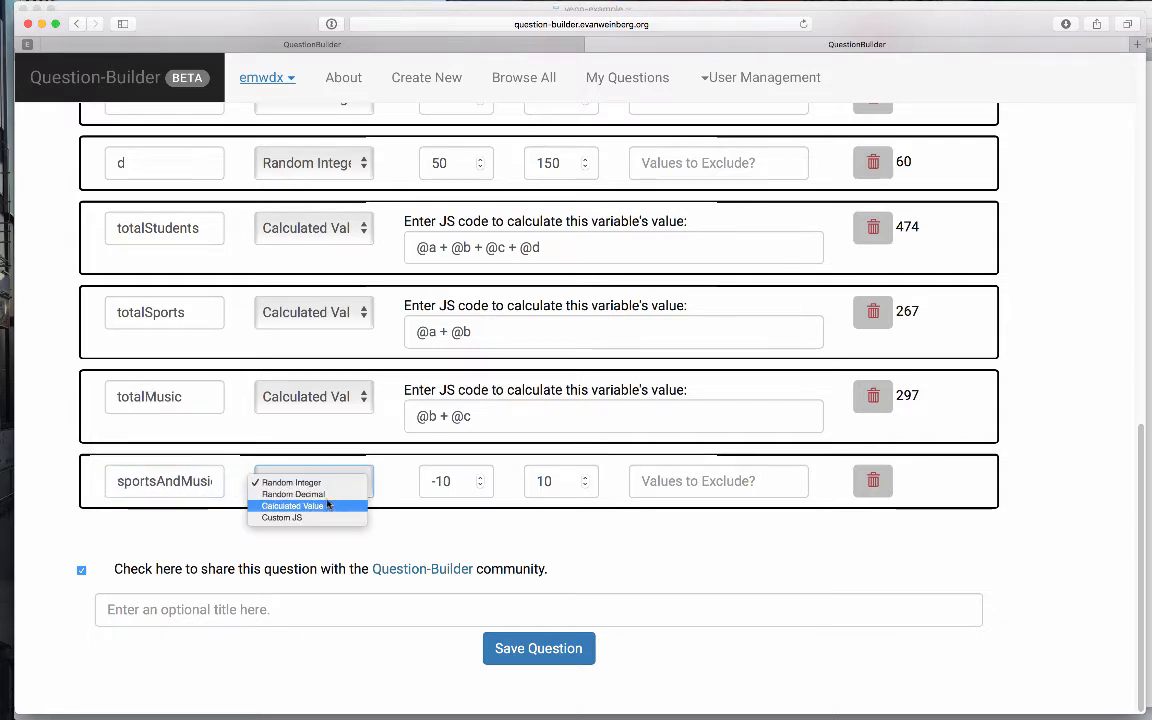
left_click(329, 505)
Define sportsAndMusic with the formula @a + @b + @c and generate new variable values
left_click(458, 496)
type("@a + @b + @c")
scroll(1105, 340, "up", 10)
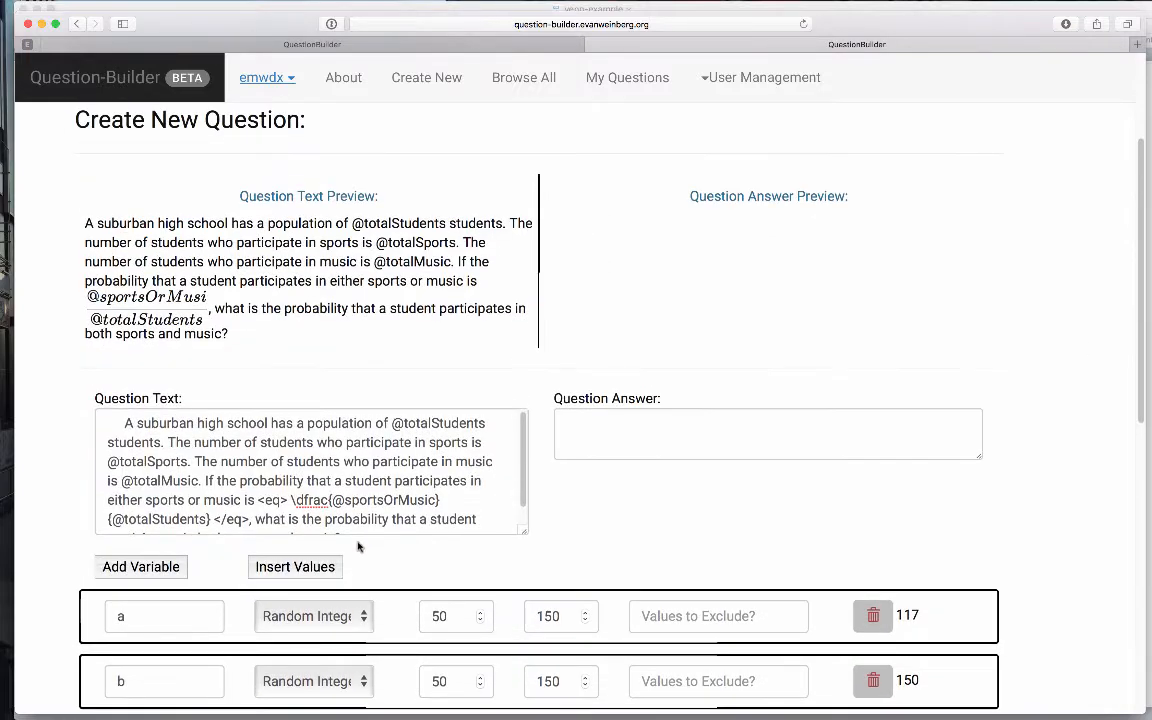
left_click(293, 566)
left_click(303, 548)
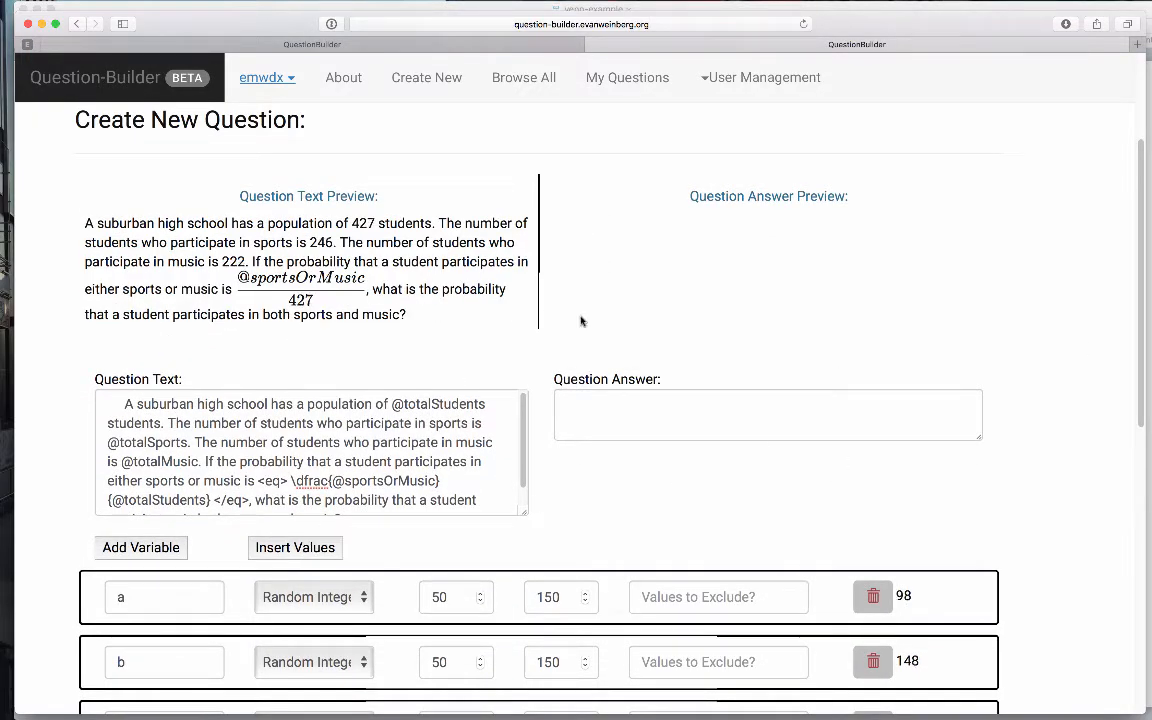
Rename the sportsAndMusic variable to sportsOrMusic to match the reference in the question's fraction
scroll(1103, 545, "down", 10)
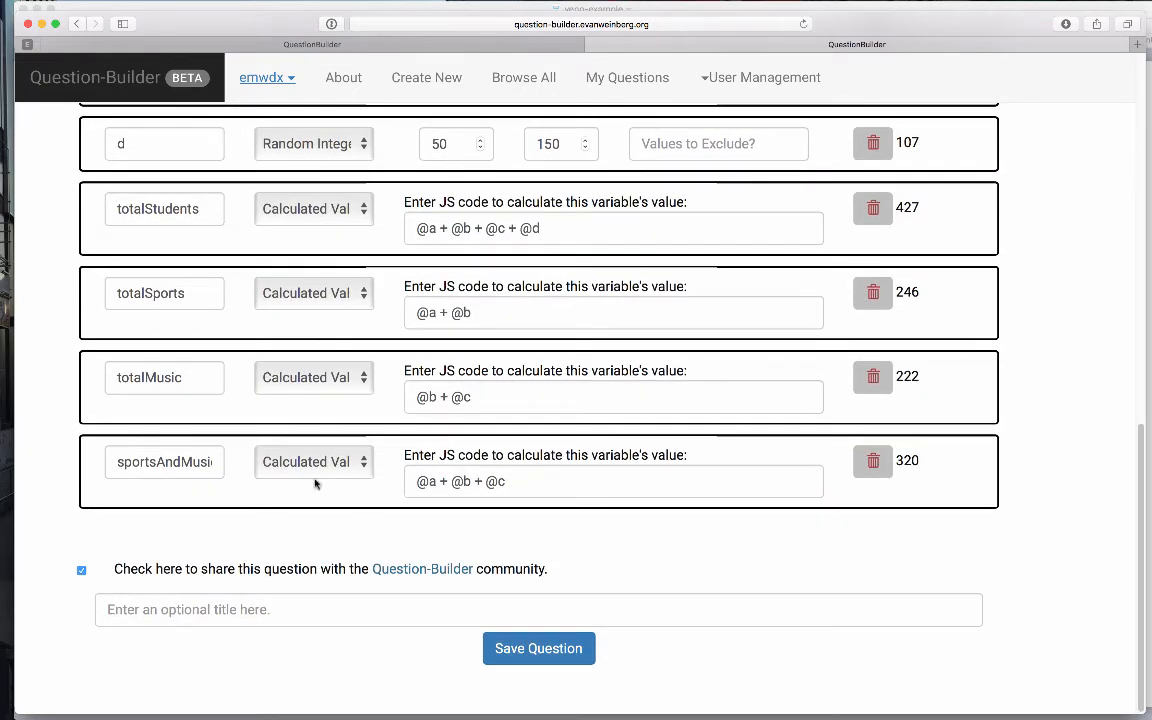
left_click(162, 461)
key("BackSpace")
key("BackSpace")
key("BackSpace")
type("Or")
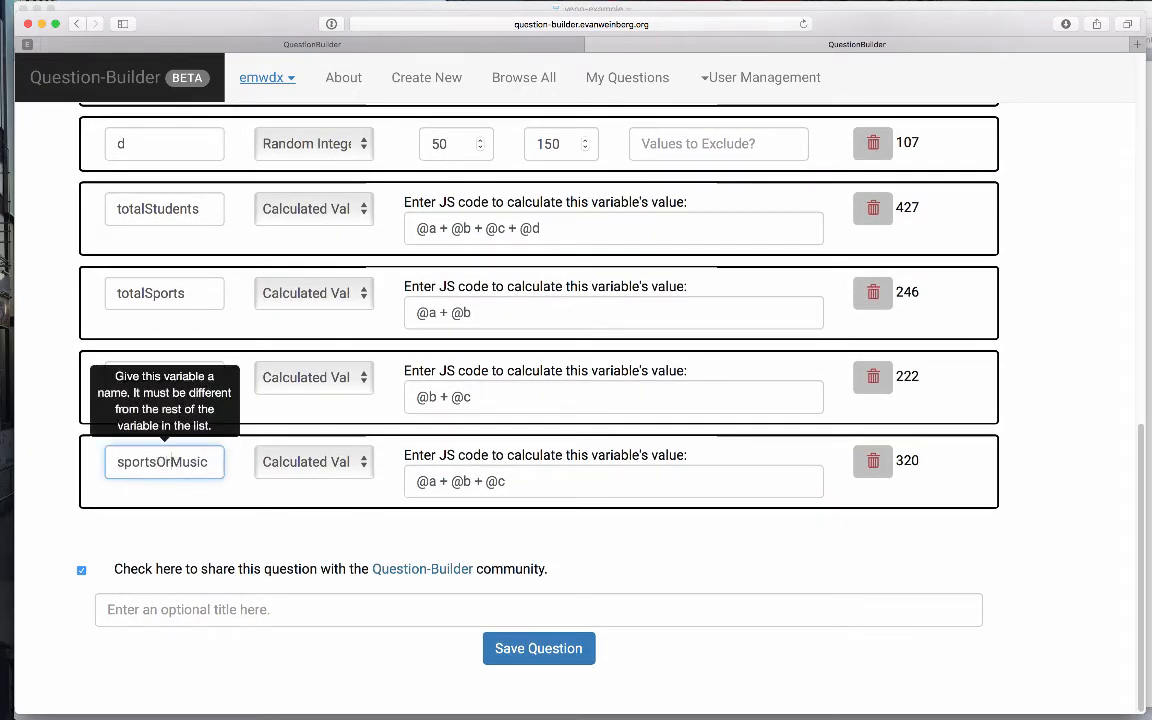
Regenerate the variable values repeatedly to test the completed question text in the preview
scroll(1098, 369, "up", 5)
scroll(1098, 369, "up", 3)
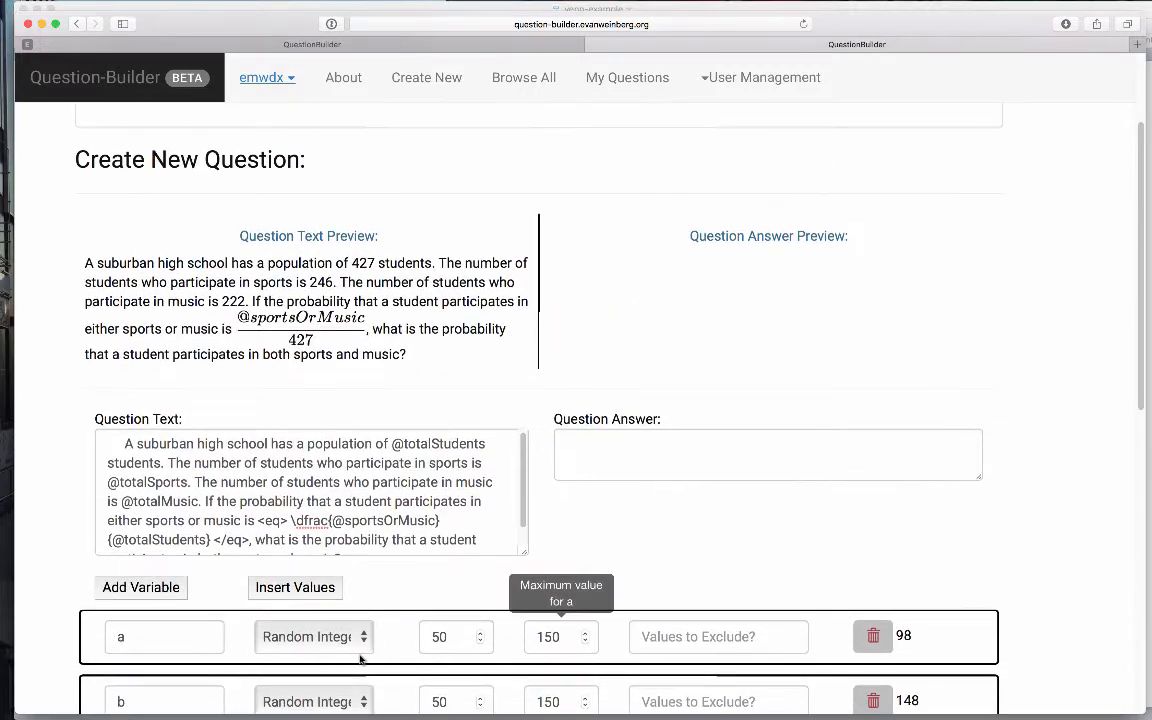
left_click(322, 589)
left_click(322, 589)
left_click(322, 589)
left_click(322, 589)
left_click(322, 589)
left_click(322, 589)
left_click(322, 589)
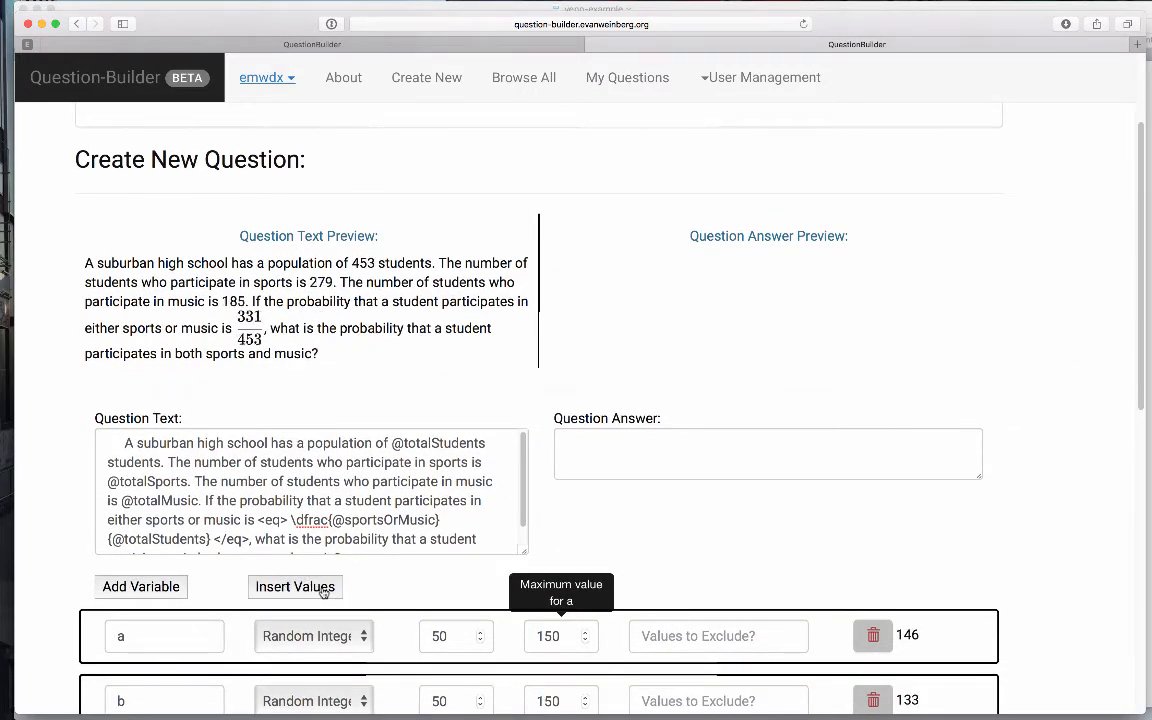
left_click(603, 453)
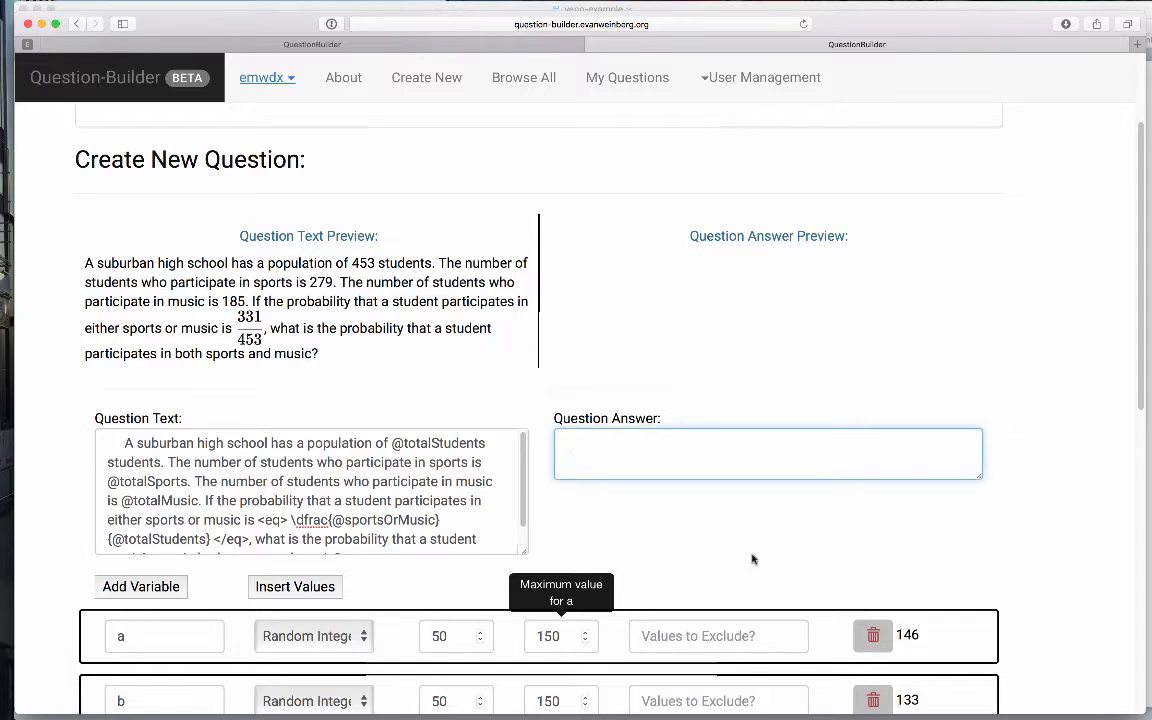
type("Answer:")
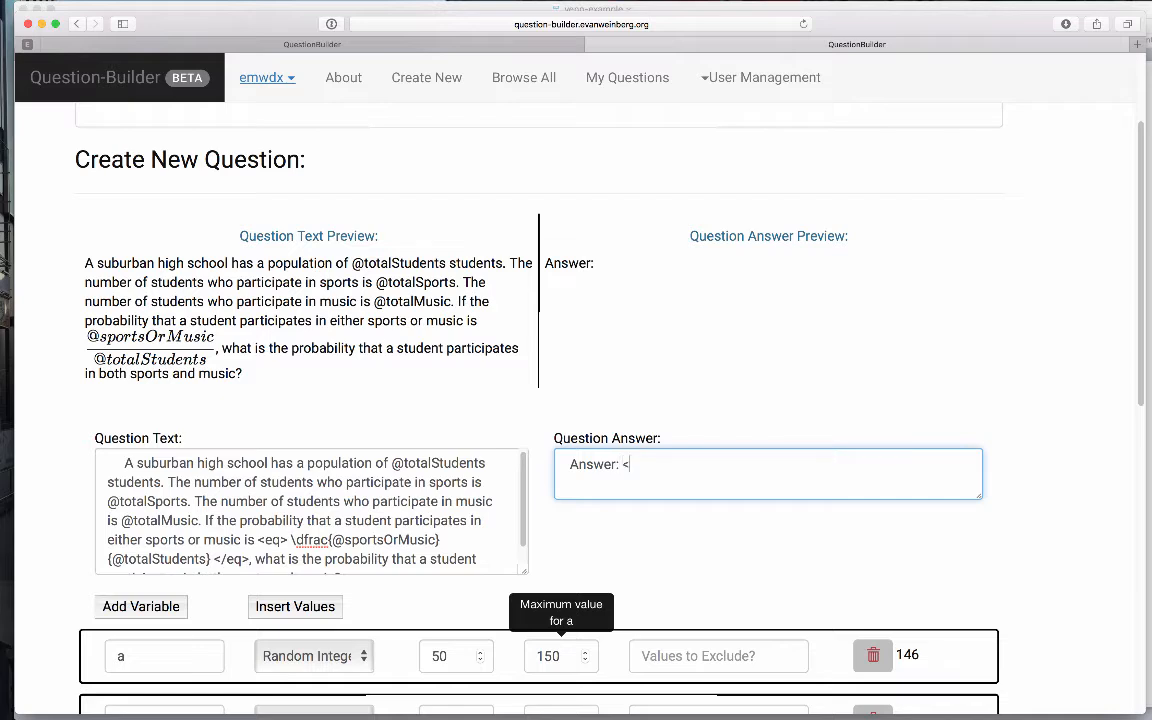
type(" <eq></eq>")
left_click_drag(290, 540, 209, 559)
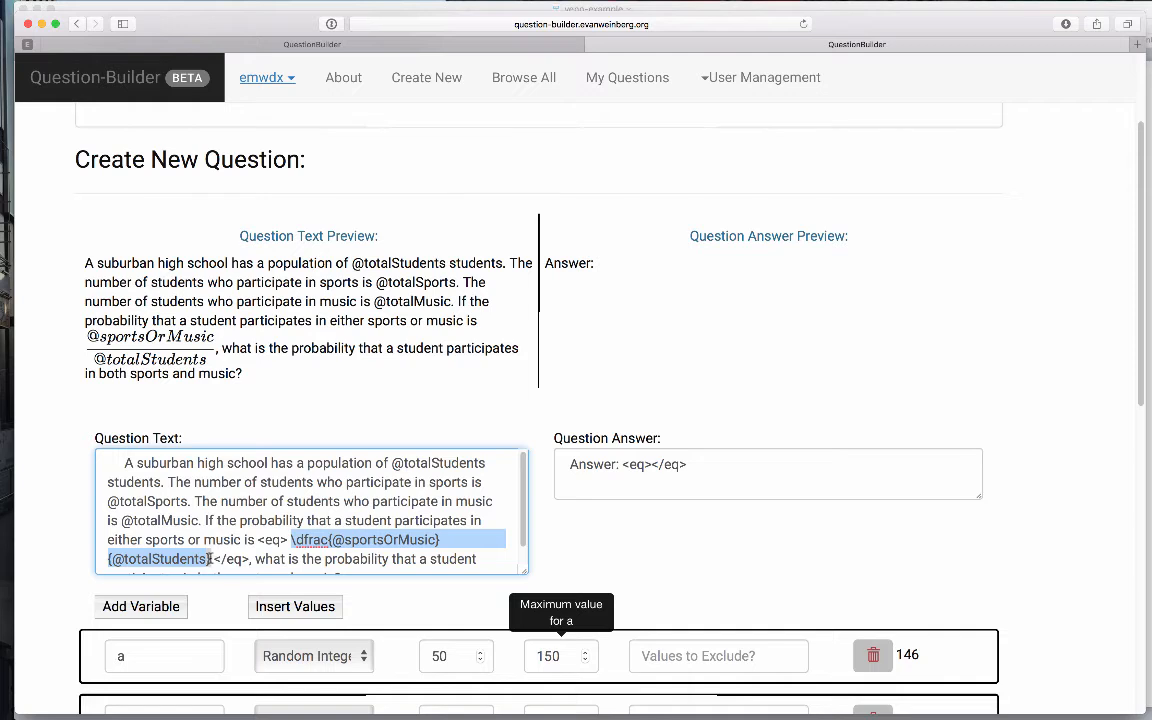
left_click(646, 464)
type("\\dfrac{@sportsOrMusic}{@totalStudents}")
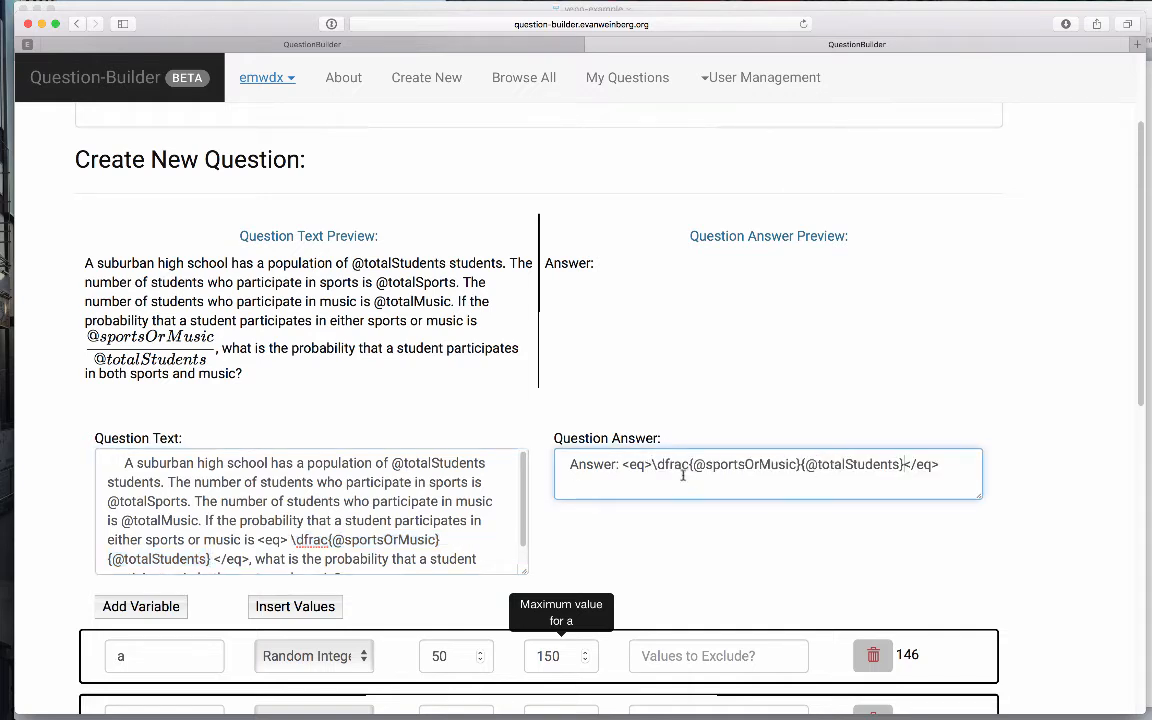
left_click_drag(694, 464, 800, 464)
type("@")
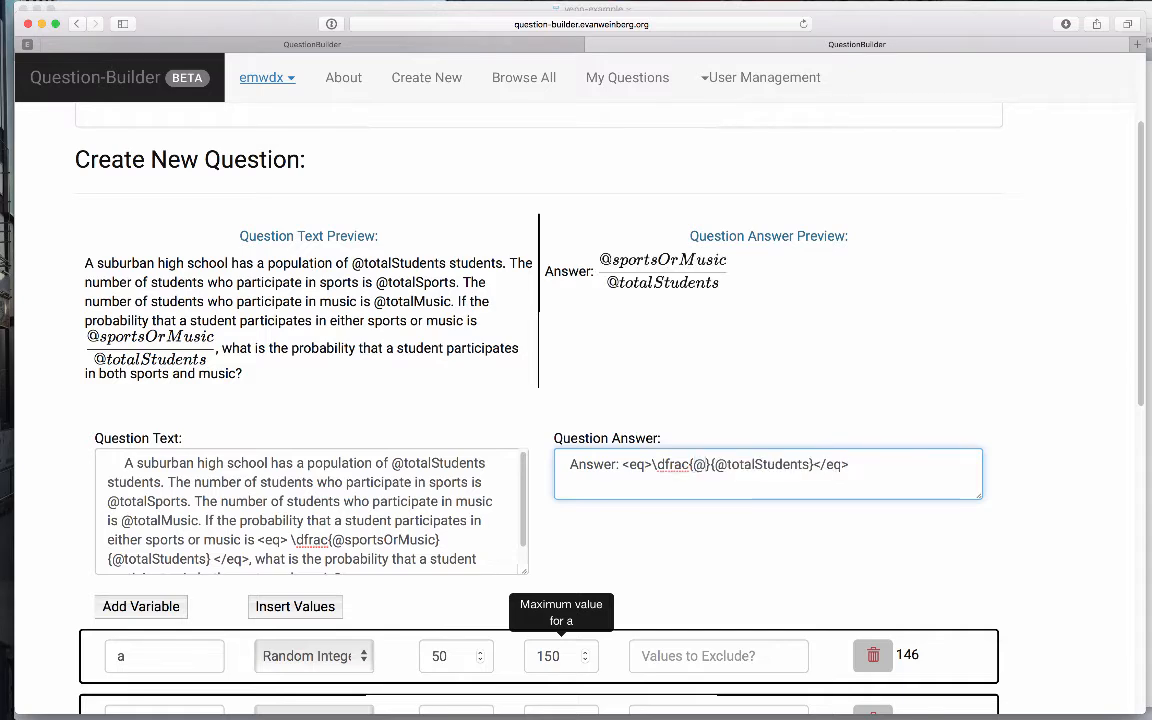
type("bothSports")
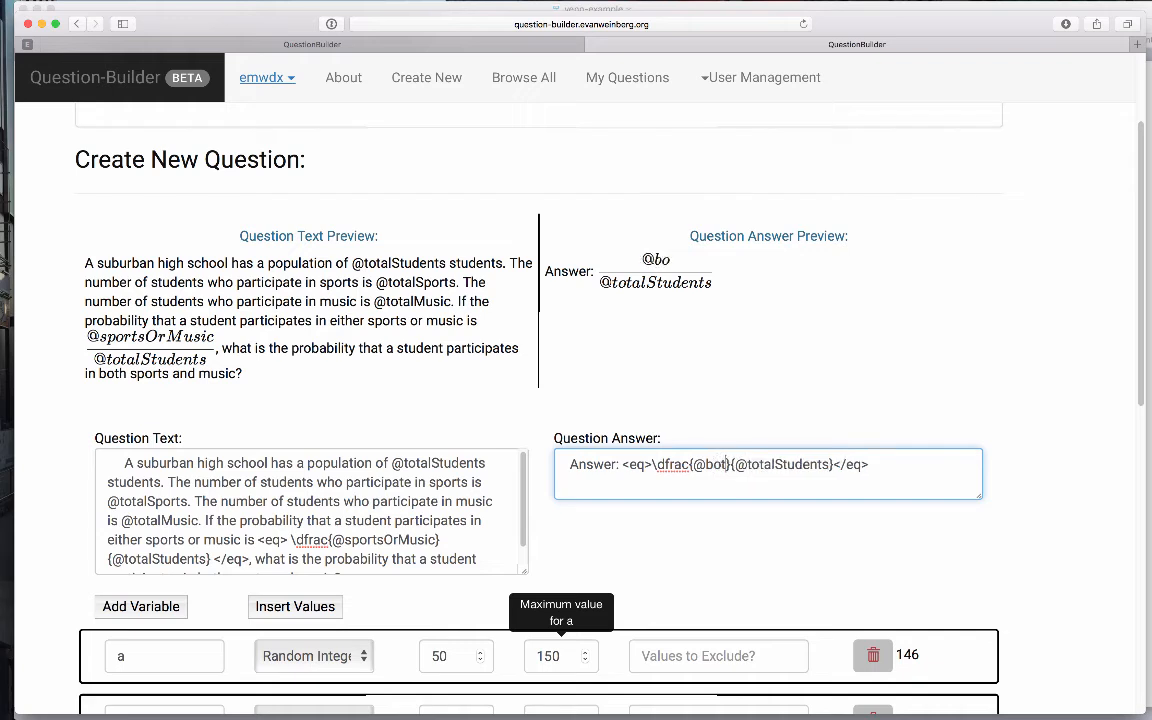
type("Music")
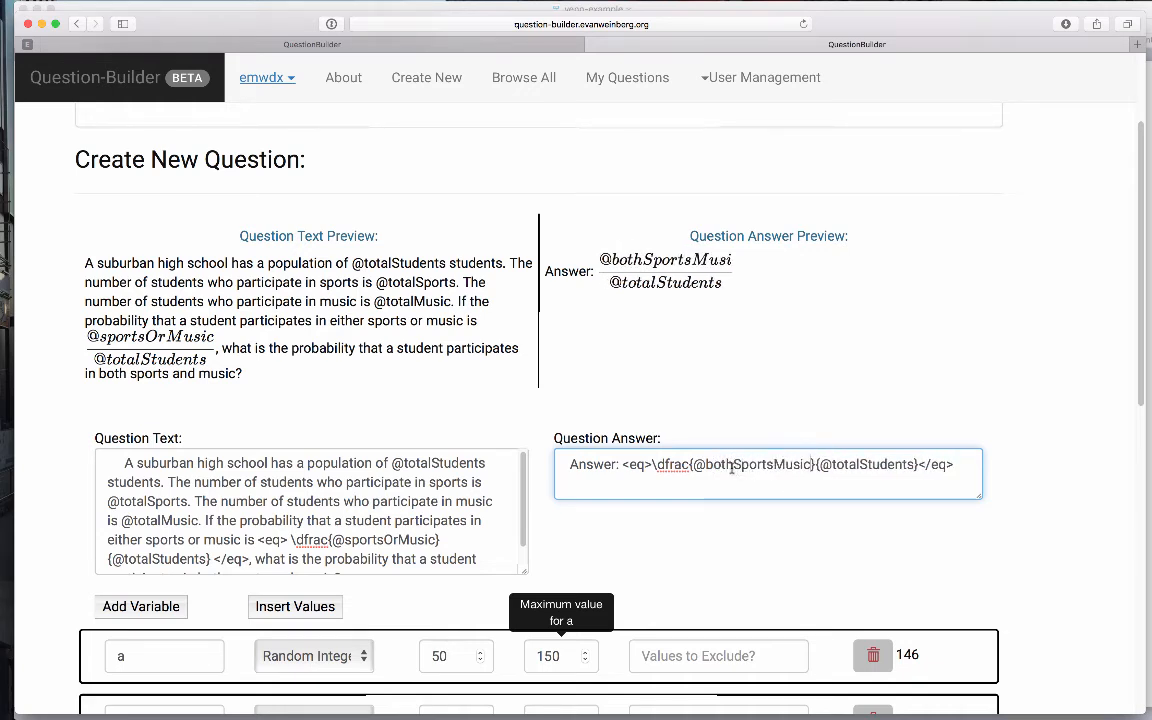
Add a new variable named bothSportsMusic, reusing the name from the answer's numerator
left_click_drag(706, 464, 812, 464)
key("super+c")
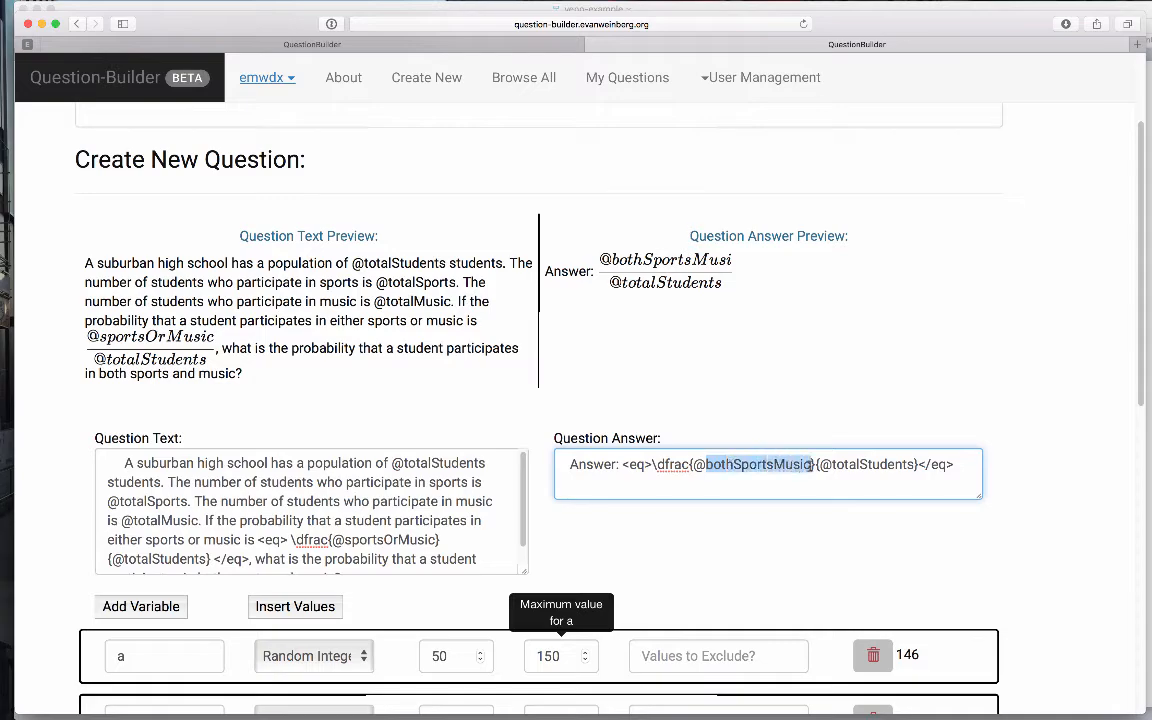
scroll(1088, 549, "down", 5)
scroll(1088, 550, "down", 1)
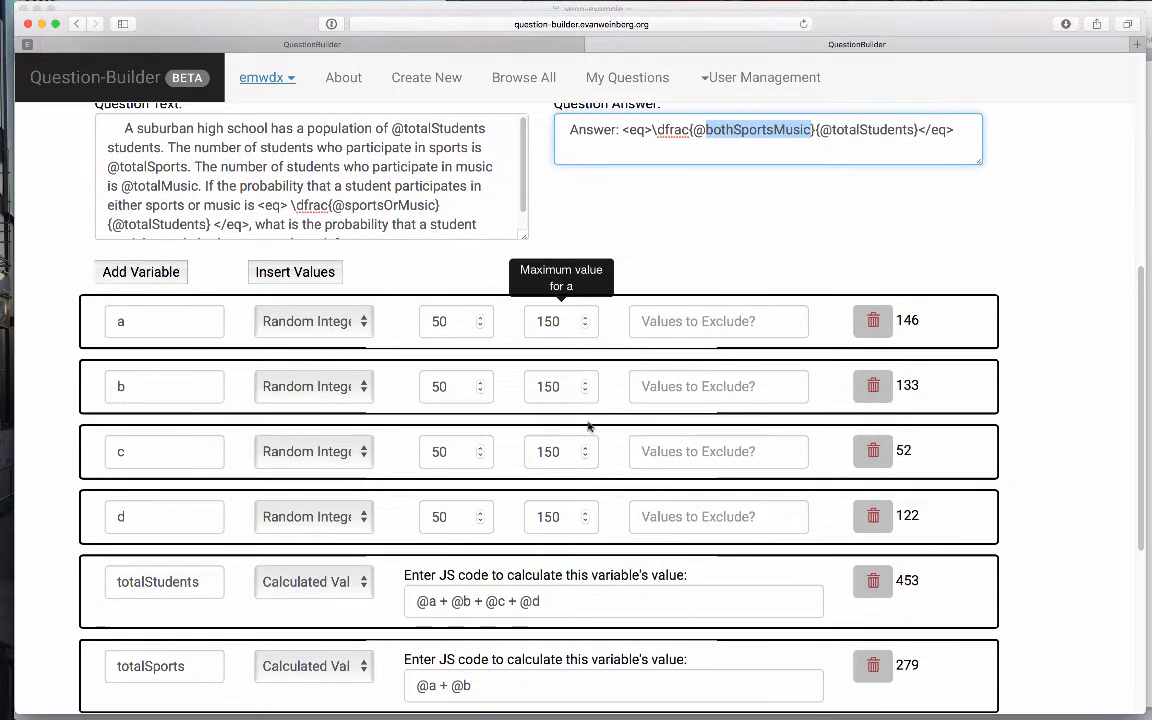
left_click(127, 268)
scroll(1065, 489, "down", 8)
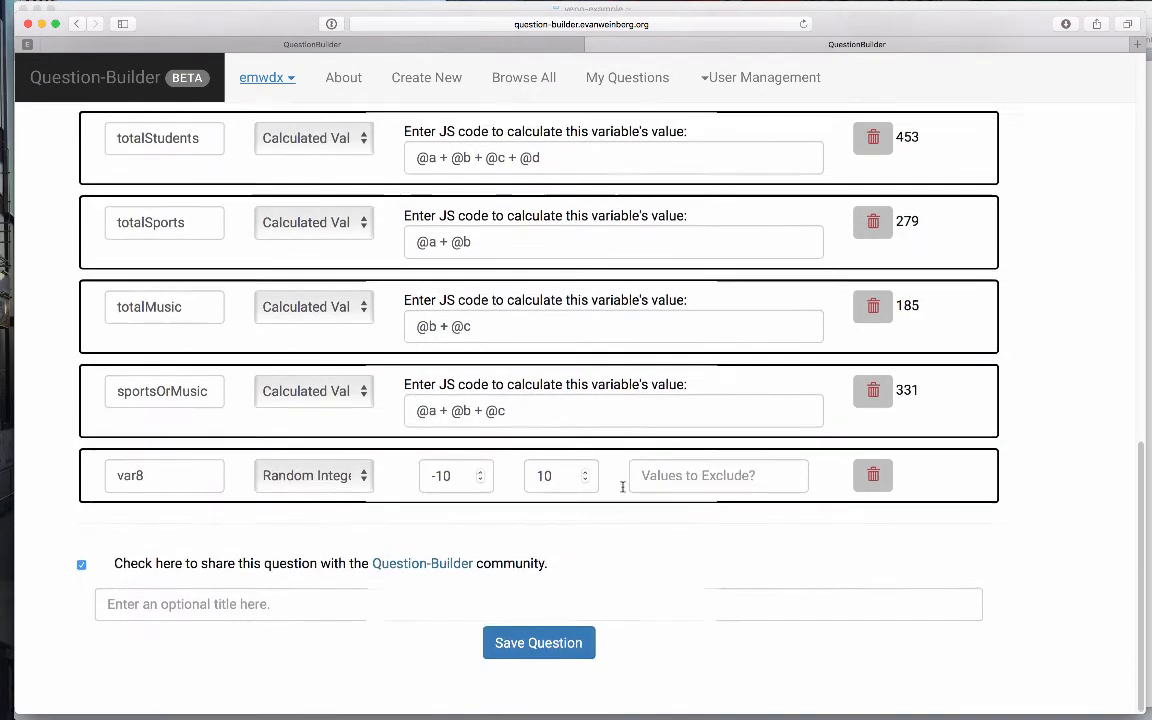
left_click_drag(157, 482, 57, 484)
key("super+v")
Make bothSportsMusic a calculated value with the formula @b
left_click(330, 481)
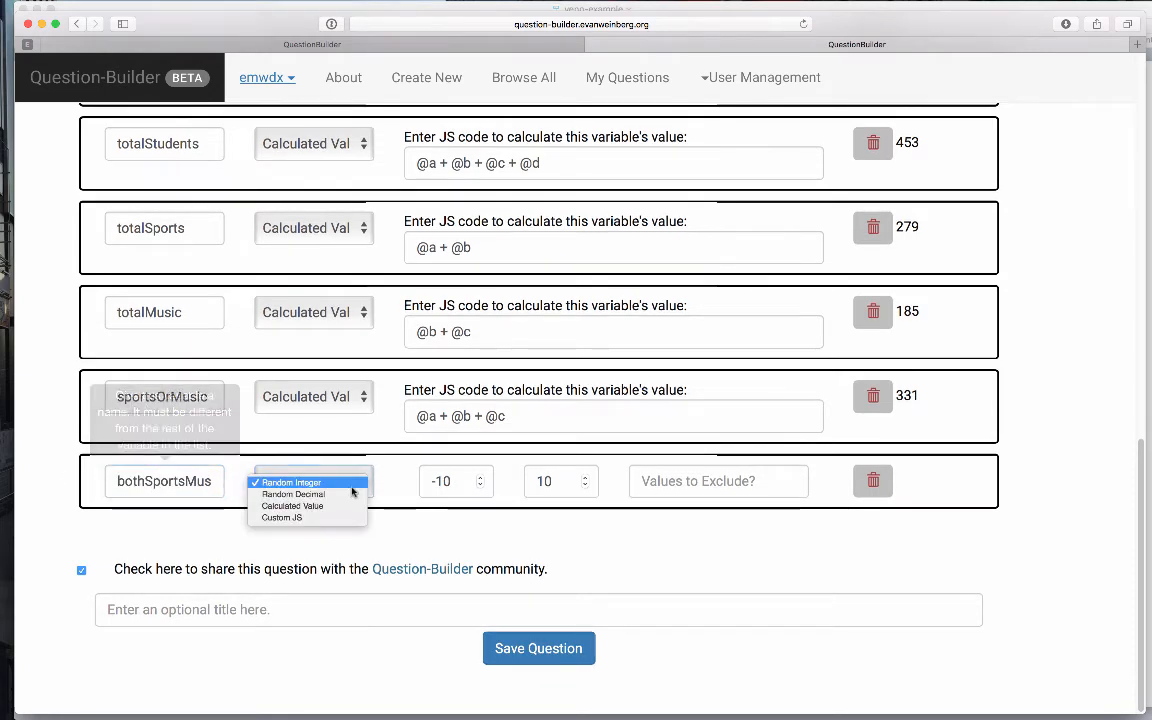
left_click(352, 506)
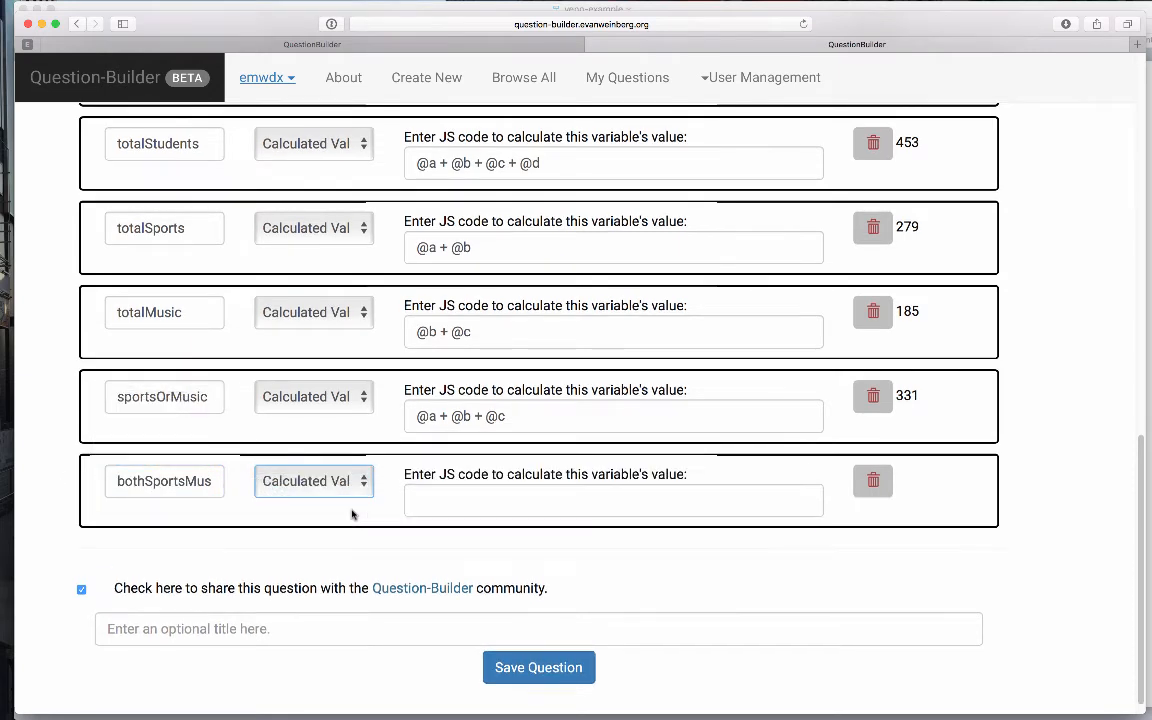
left_click(463, 503)
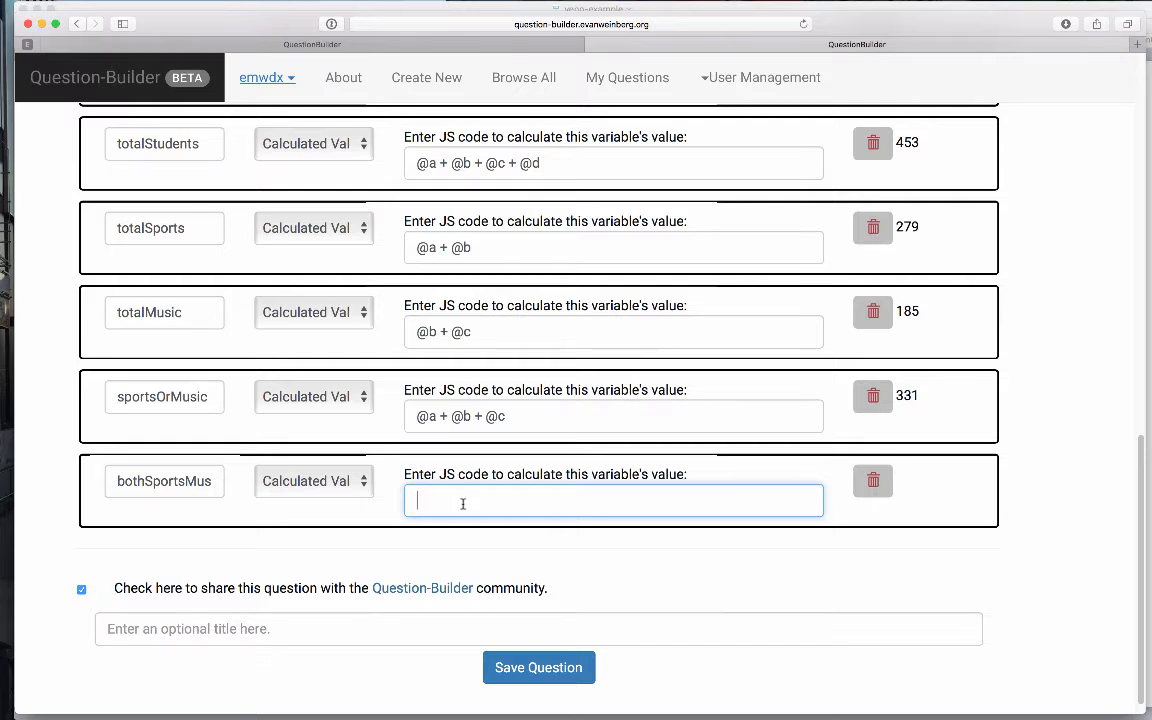
type("@b")
Generate new variable values repeatedly to test the question text and answer in the previews
scroll(1051, 215, "up", 15)
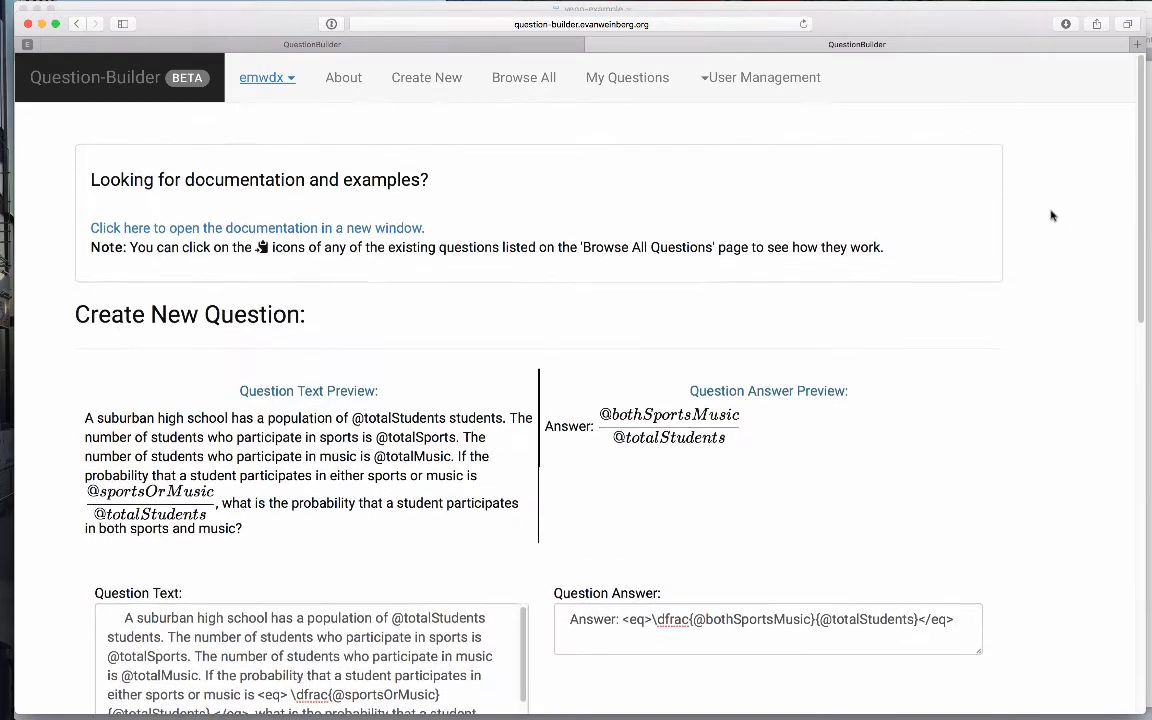
scroll(440, 566, "down", 4)
left_click(312, 561)
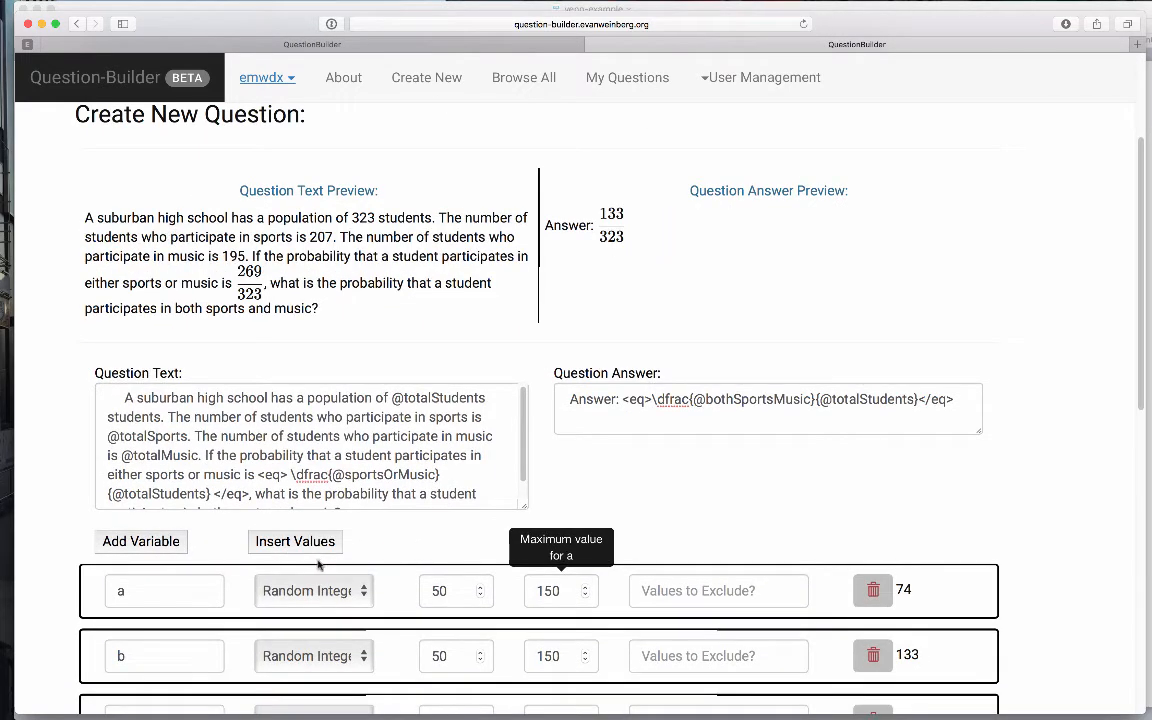
left_click(315, 542)
left_click(318, 543)
left_click(318, 543)
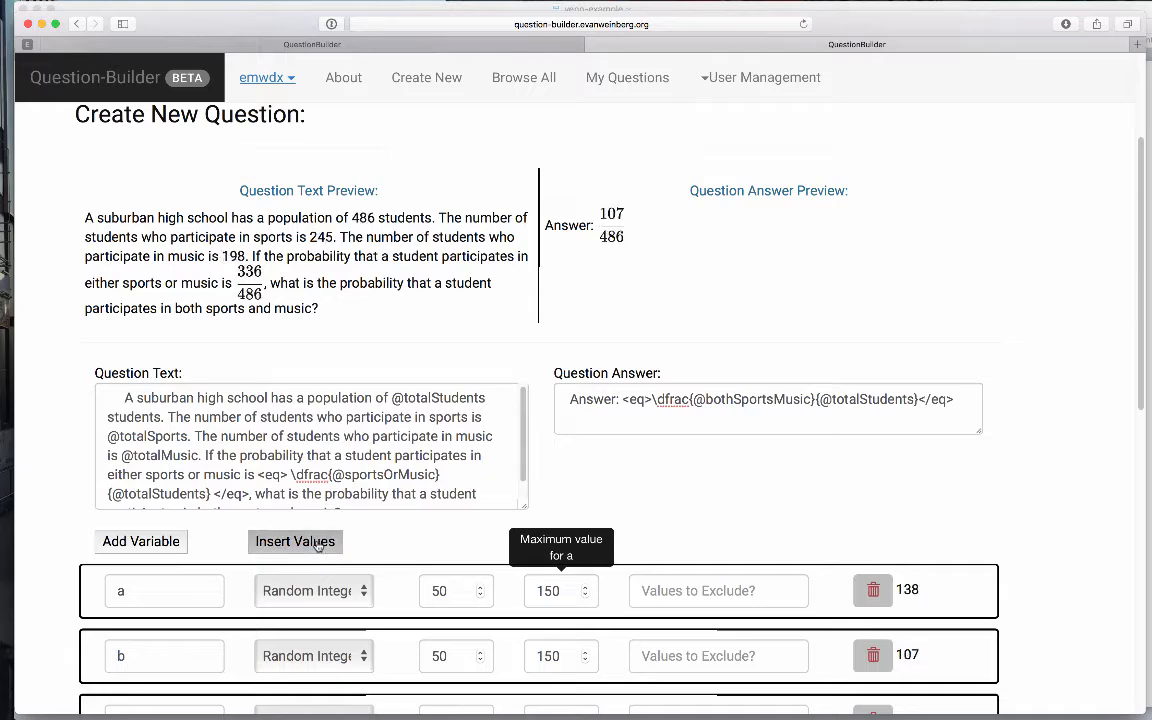
left_click(318, 543)
left_click(318, 543)
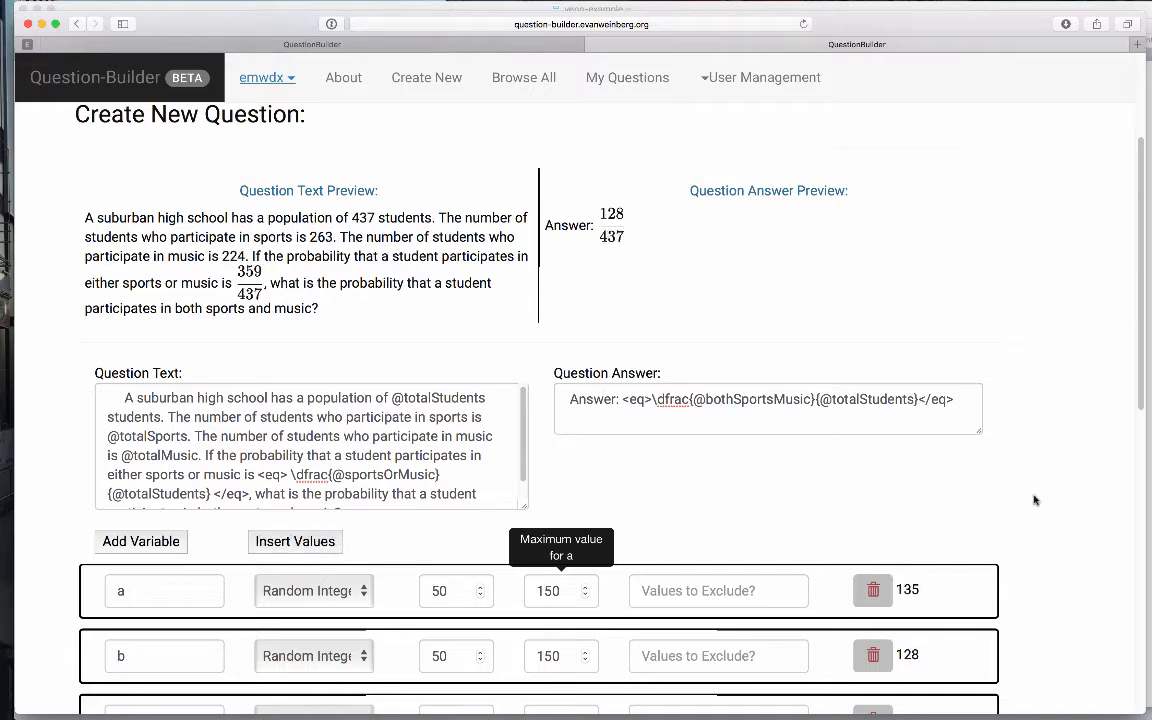
scroll(1041, 505, "down", 3)
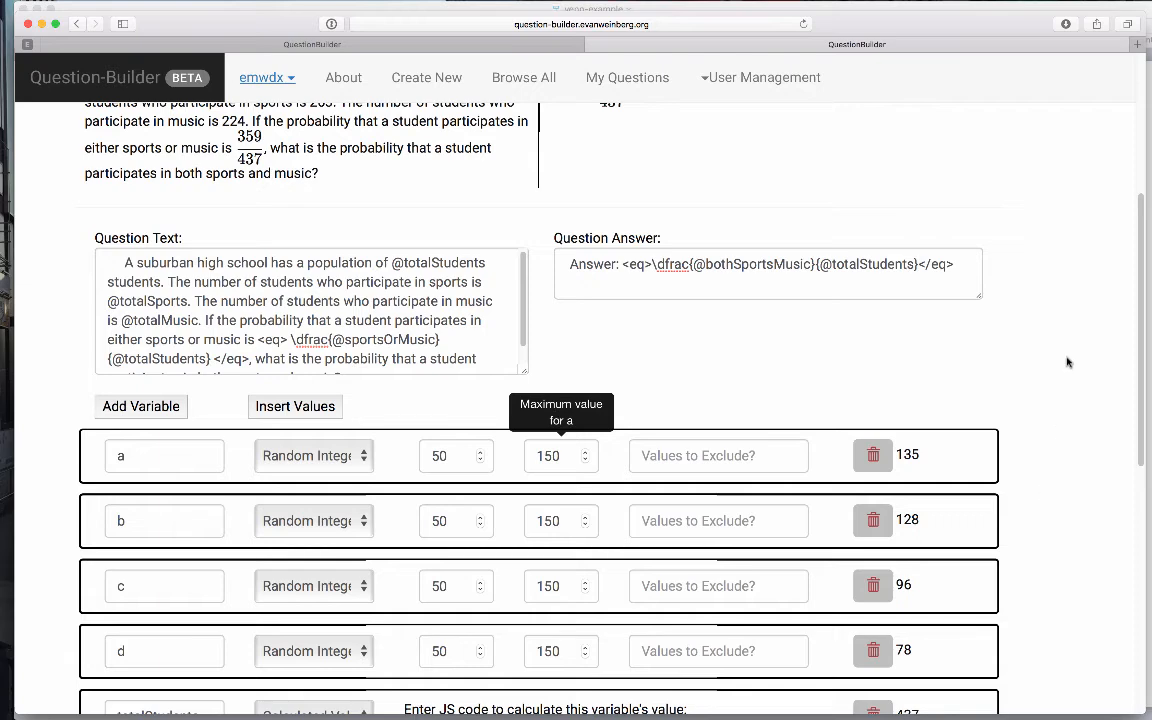
scroll(1067, 360, "up", 3)
left_click(322, 560)
left_click(314, 562)
left_click(312, 564)
left_click(312, 562)
left_click(312, 562)
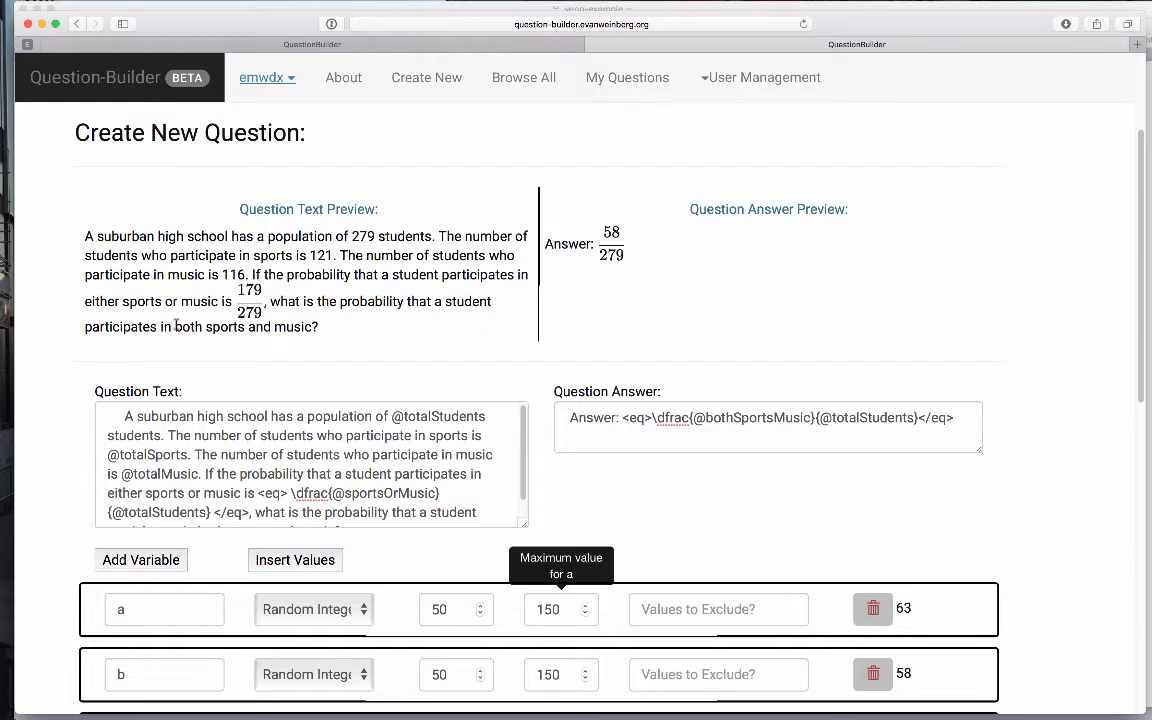
left_click_drag(175, 326, 311, 327)
left_click(311, 337)
left_click_drag(160, 326, 311, 326)
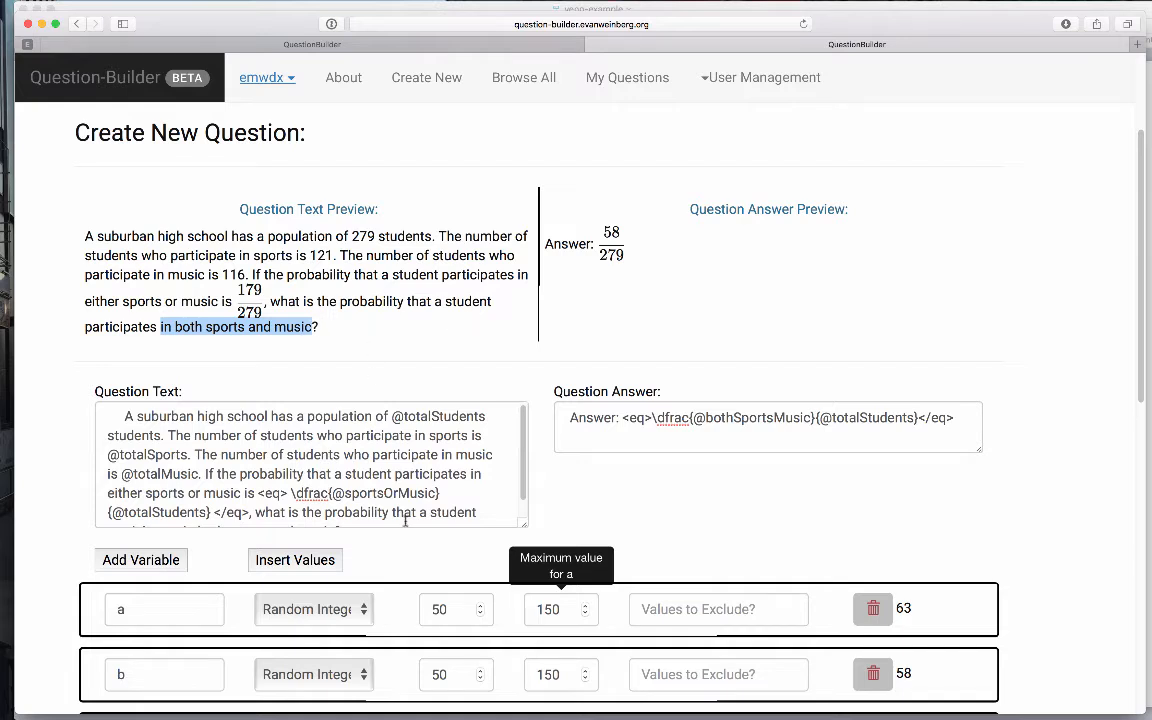
Add a new variable named question and set its type to Calculated Value
left_click(142, 560)
scroll(142, 560, "down", 10)
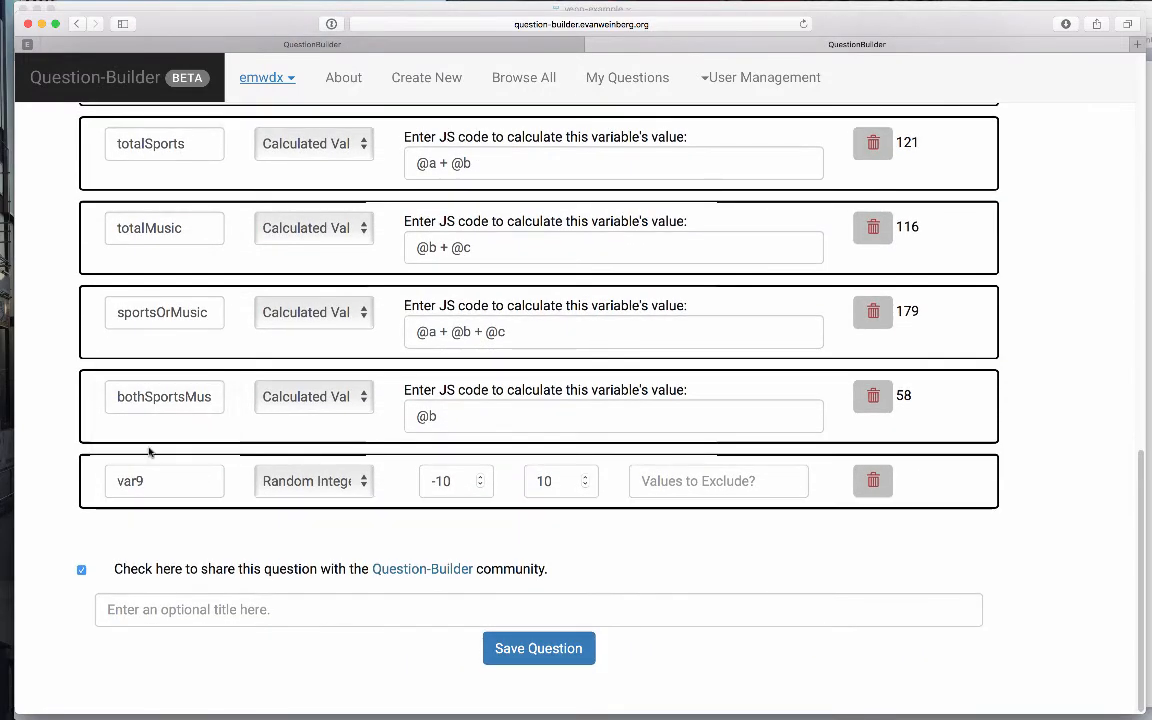
left_click(149, 473)
left_click_drag(149, 473, 57, 473)
type("question")
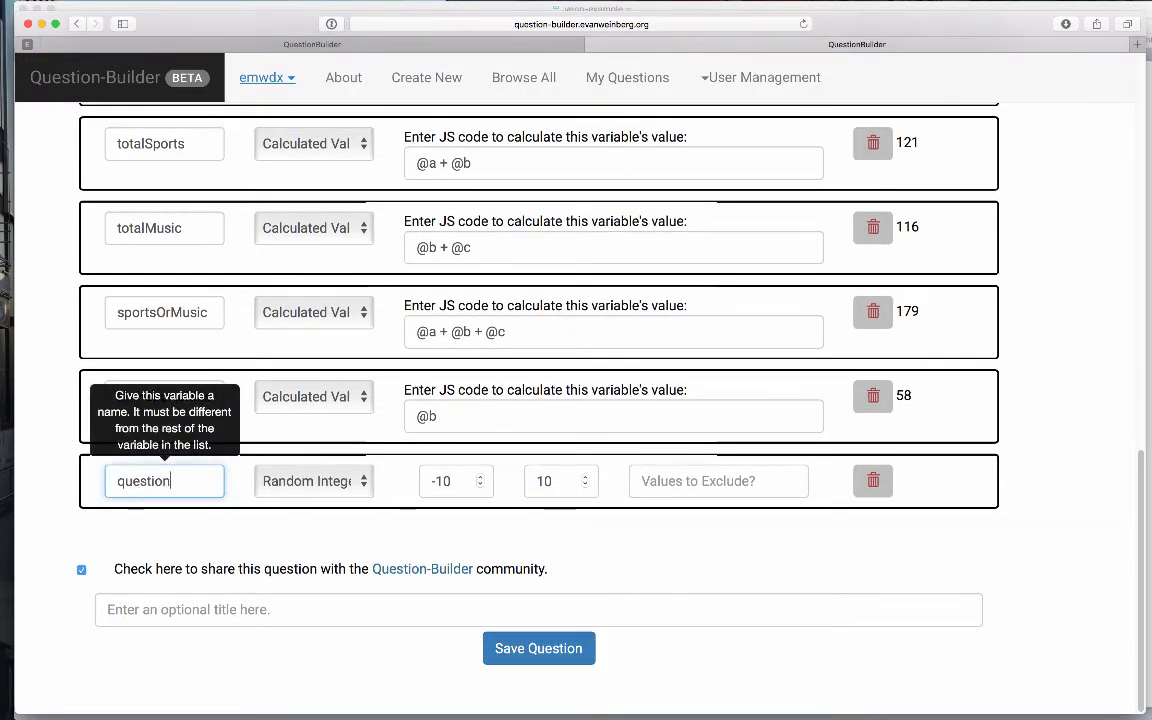
left_click(340, 484)
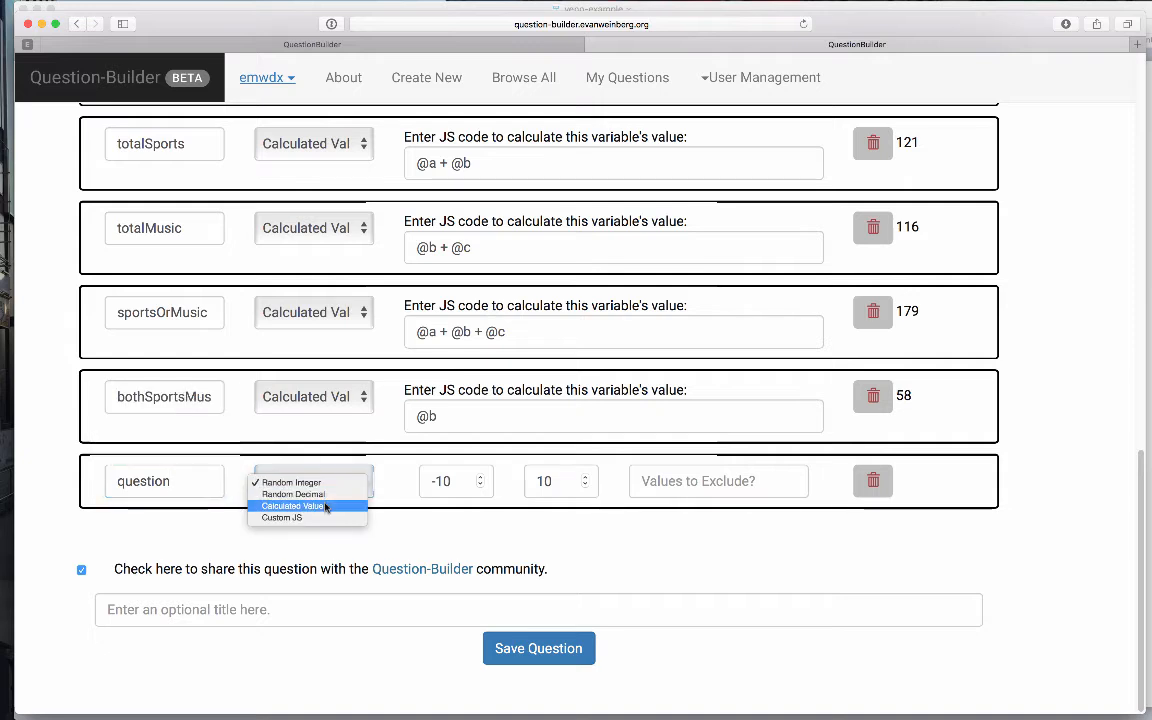
left_click(325, 506)
Enter a Kh.randFromArray call as the question variable's formula, starting its array with "bothSportsMusic
left_click(432, 499)
type("Kh.")
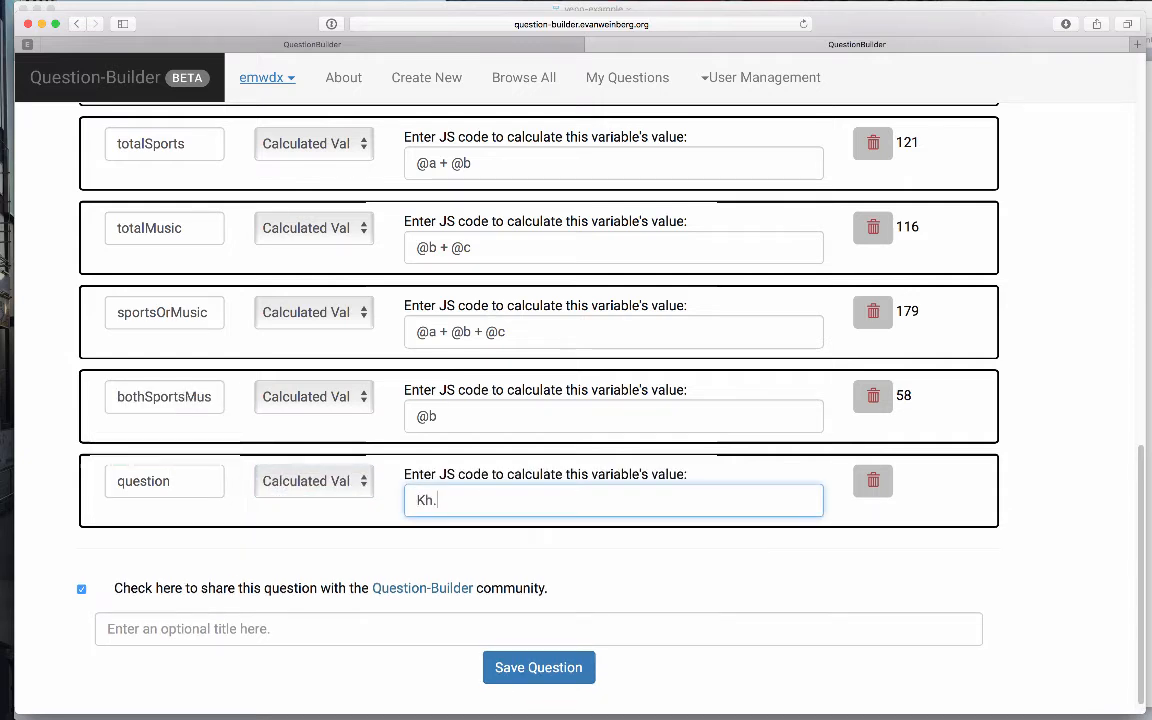
type("randFromArray")
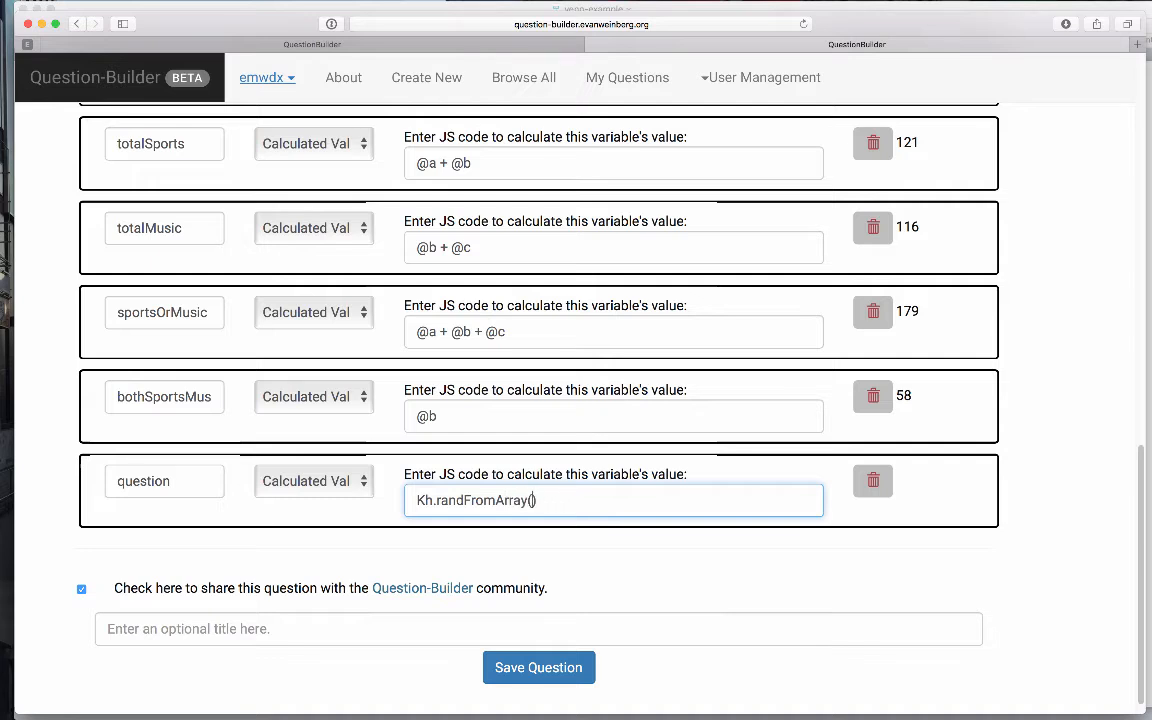
type("([\"bothSportsMusic")
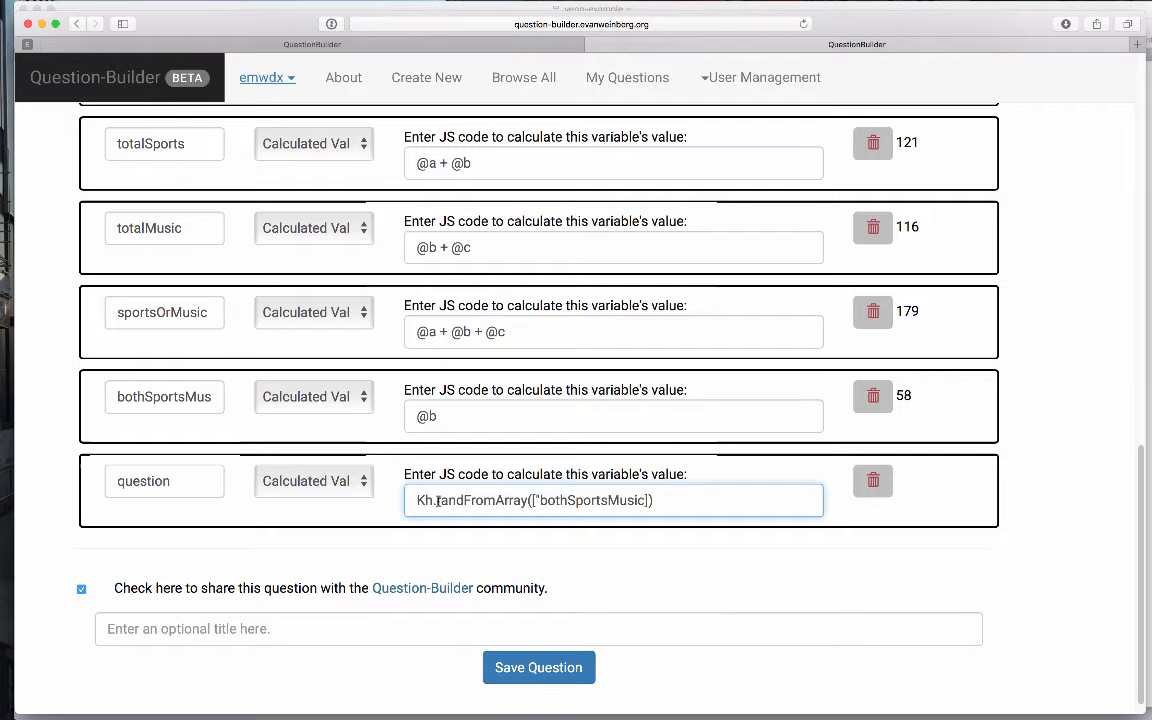
Remove bothSportsMusic from the array in the question variable's formula, leaving an empty quoted string
key("shift+Right")
key("shift+Right")
key("shift+Right")
key("shift+Right")
key("shift+Right")
key("shift+Right")
key("shift+Right")
key("shift+Right")
key("shift+Right")
key("shift+Right")
key("shift+Right")
key("shift+Right")
key("shift+Right")
key("shift+Right")
key("shift+Right")
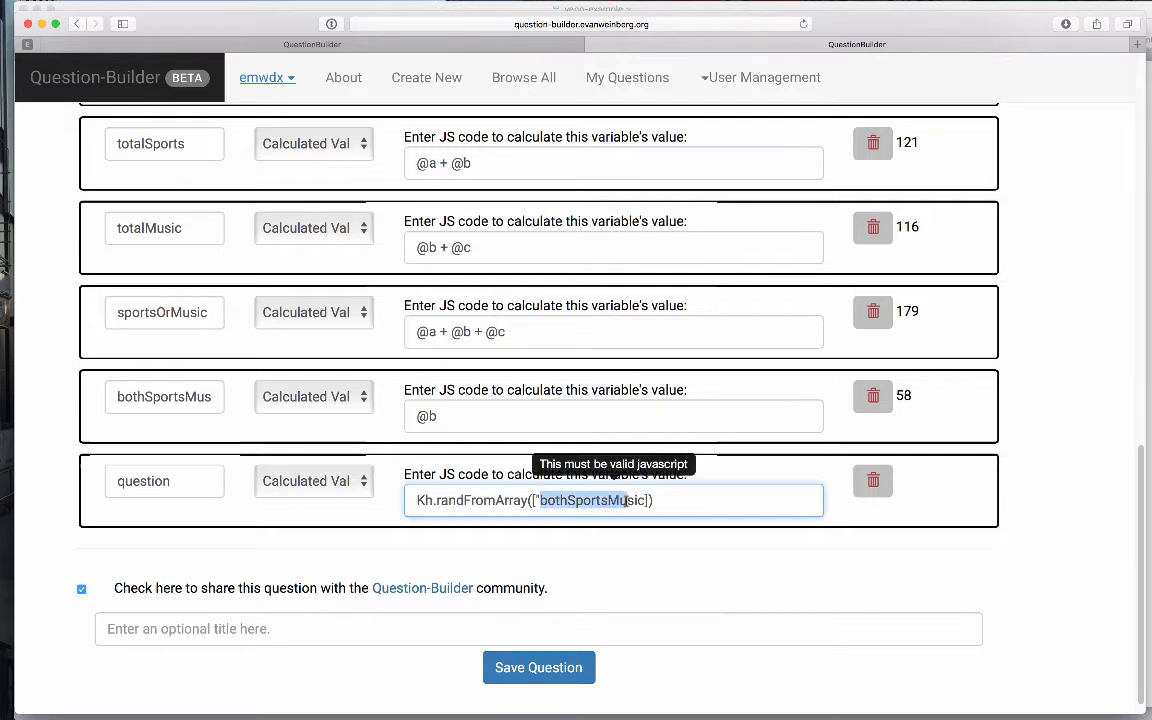
key("BackSpace")
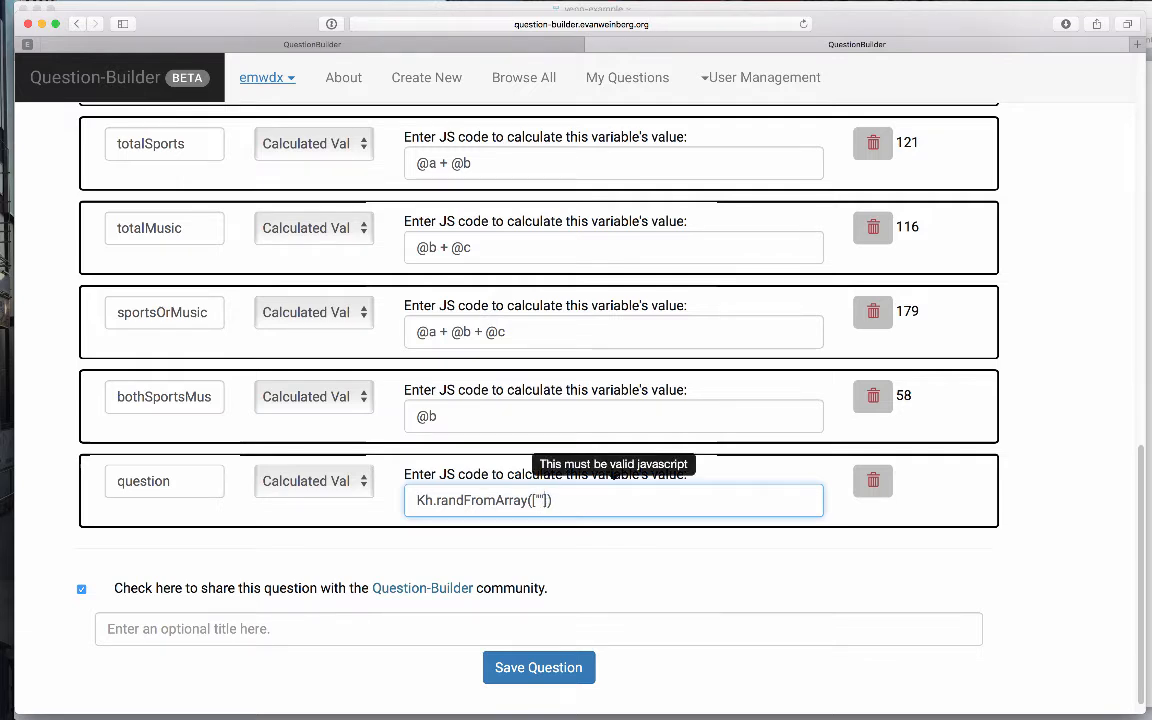
Copy the phrase "both sports and music" from the question preview into the quoted string of the question variable's array
scroll(1041, 265, "up", 10)
scroll(1041, 268, "up", 3)
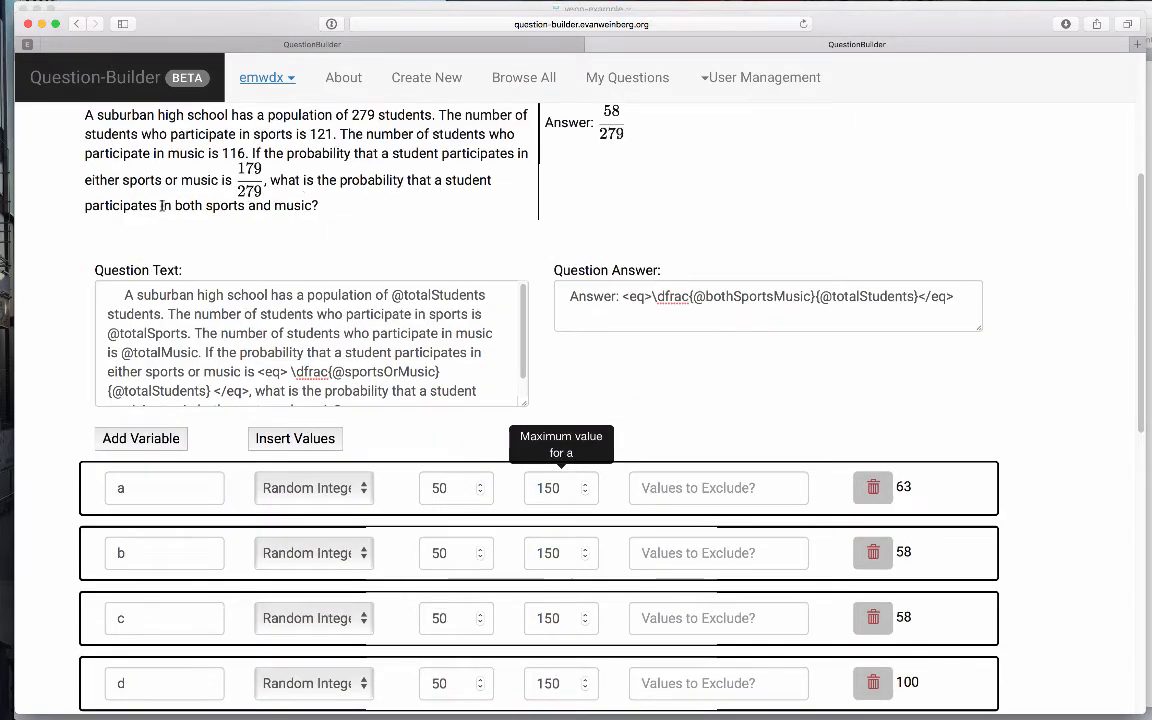
left_click_drag(175, 205, 315, 205)
key("super+c")
scroll(1054, 506, "down", 10)
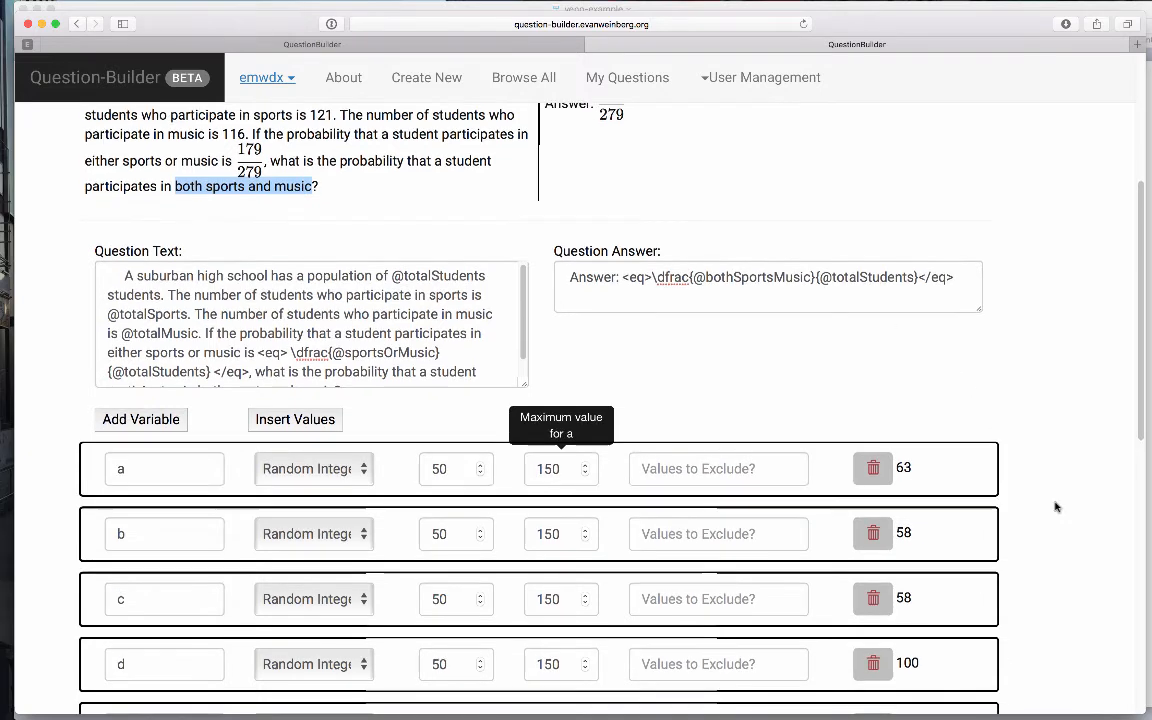
left_click(540, 518)
key("super+v")
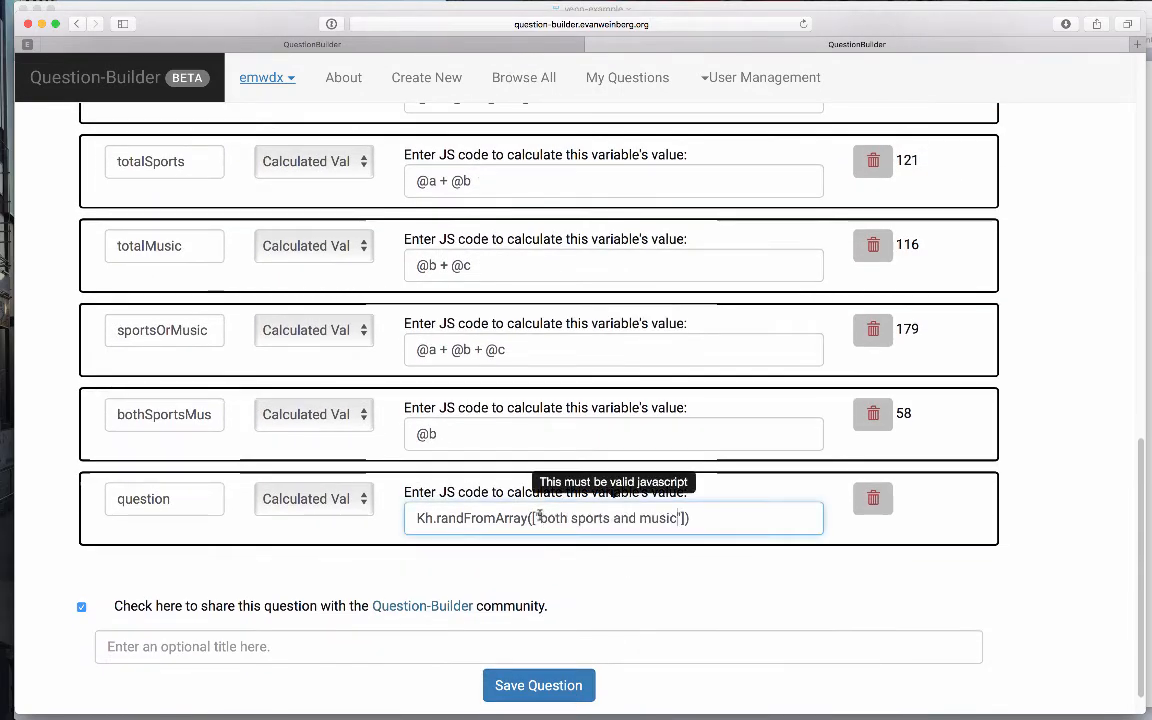
Add a second array entry that repeats "both sports and music", with a single opening quotation mark
type(",\"")
type("\"both sports and music")
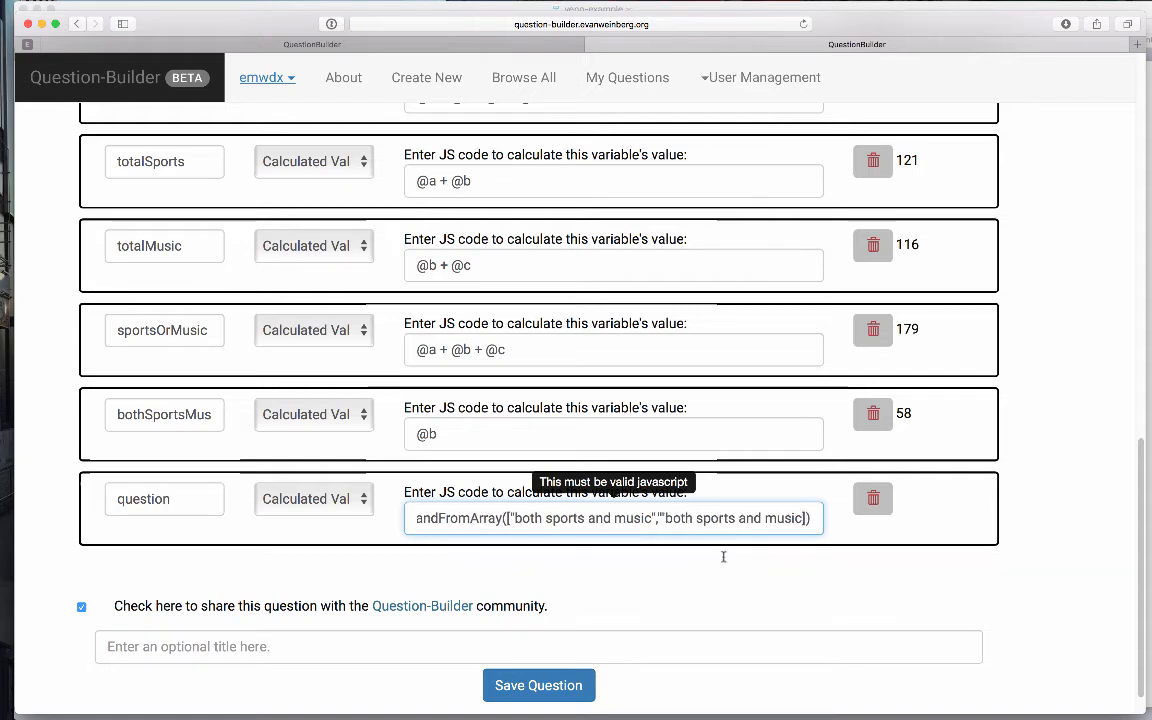
left_click(663, 517)
key("BackSpace")
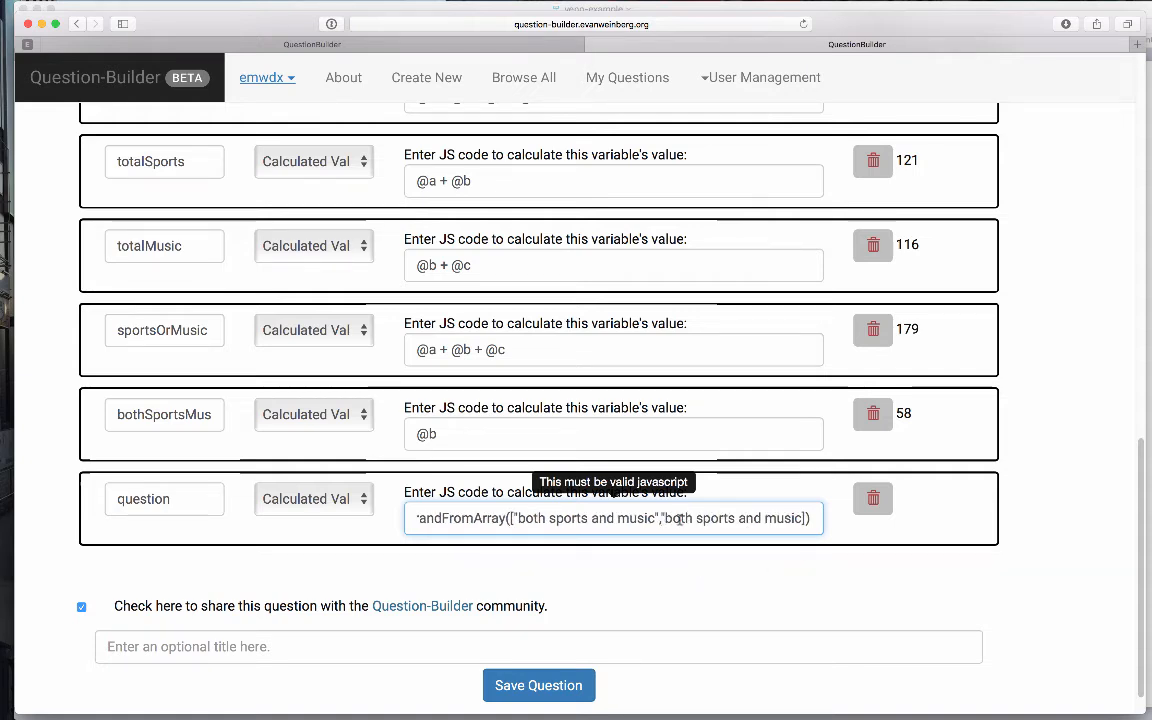
Replace "both" with "neither" in the second entry of the question variable's array
key("Delete")
key("Delete")
key("Delete")
key("Delete")
type("neigh")
key("BackSpace")
key("BackSpace")
type("ther")
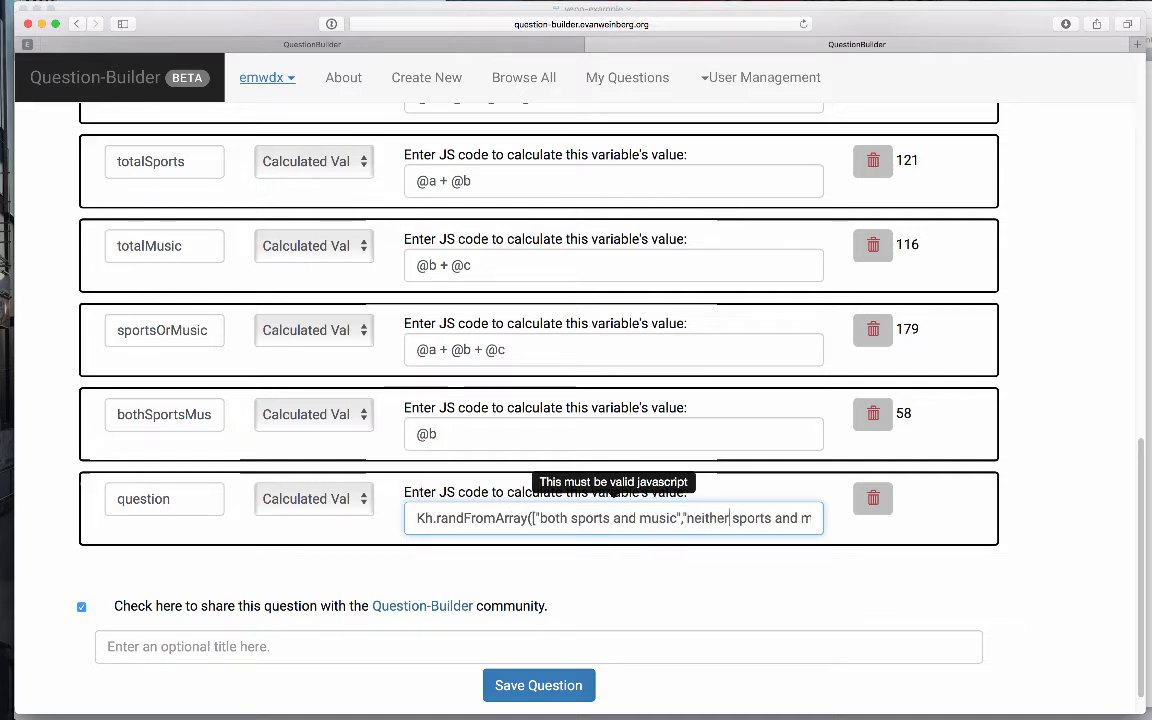
Complete the second array entry as "neither sports nor music", including its closing quotation mark
left_click(800, 518)
key("BackSpace")
key("BackSpace")
key("BackSpace")
type("nor")
left_click_drag(796, 518, 864, 519)
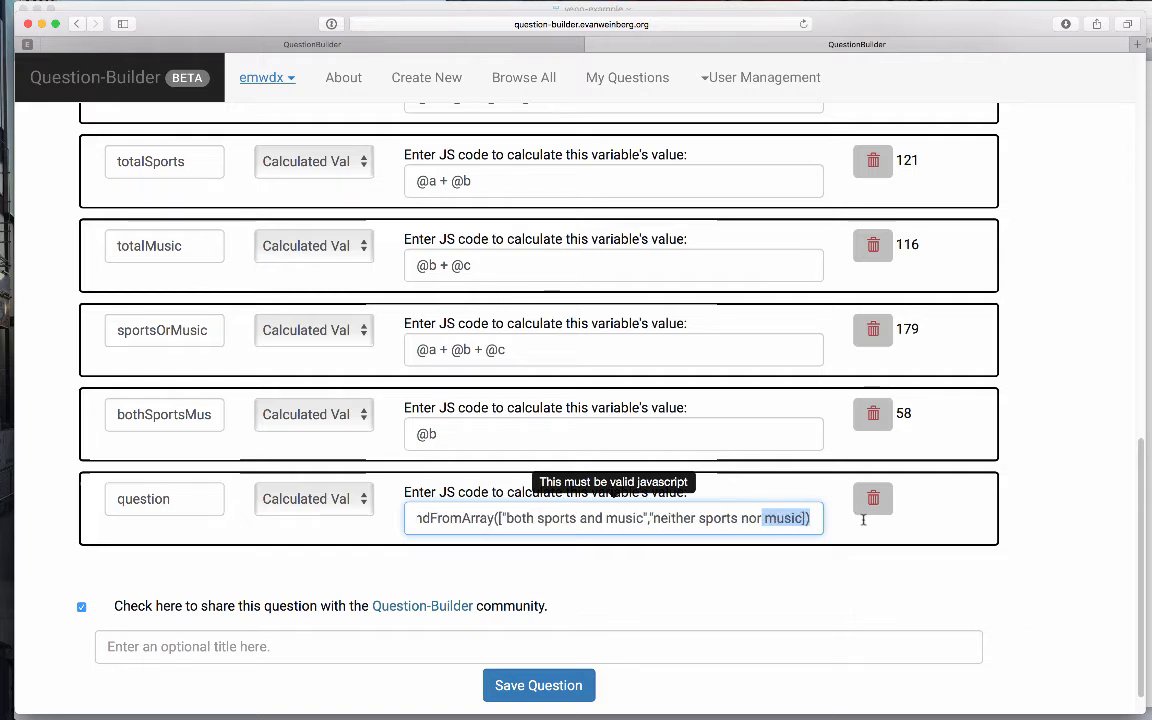
left_click(804, 518)
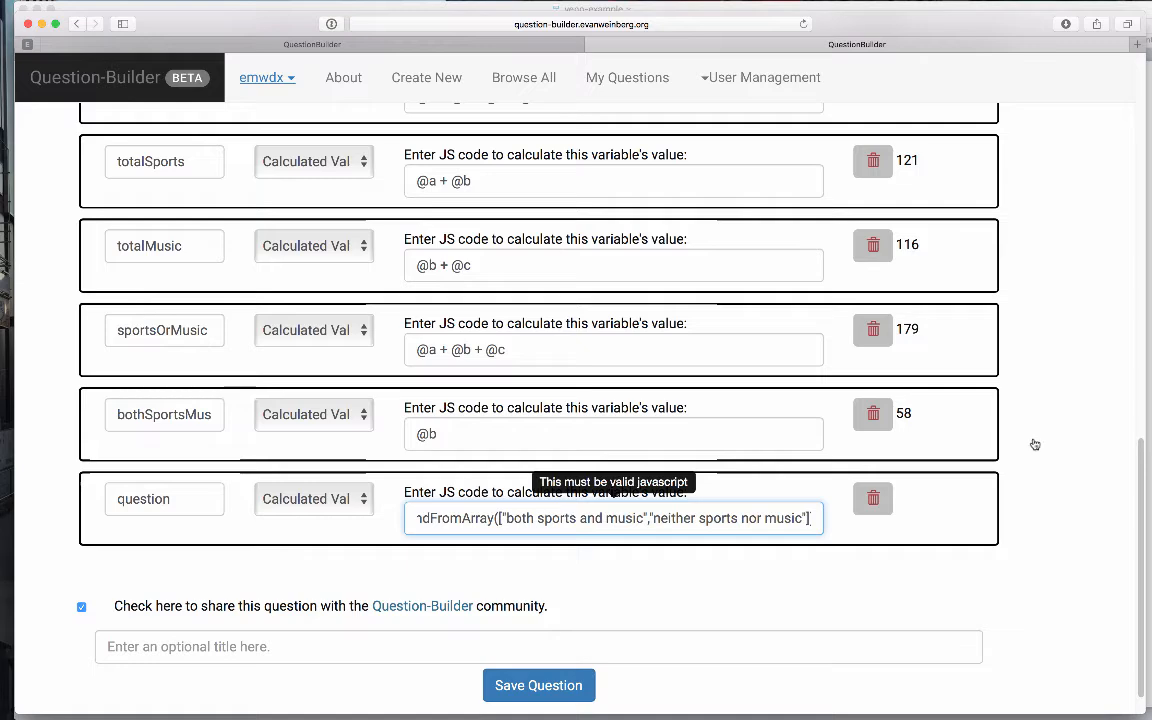
left_click_drag(116, 501, 178, 504)
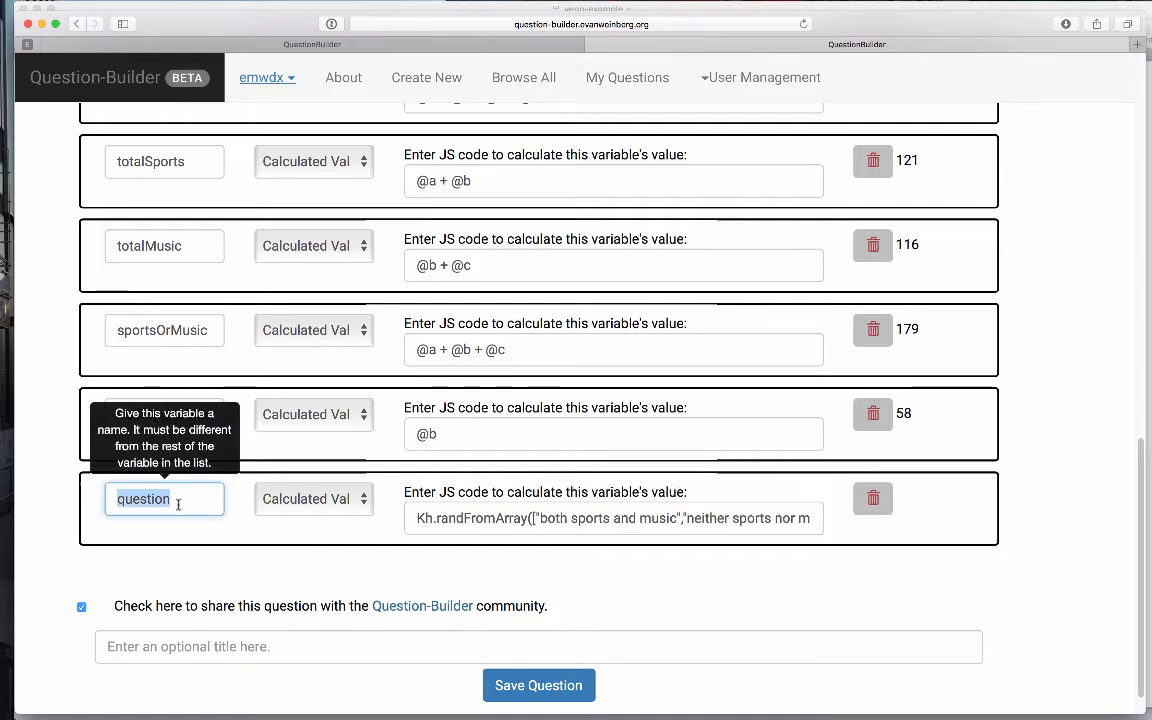
scroll(1067, 301, "up", 10)
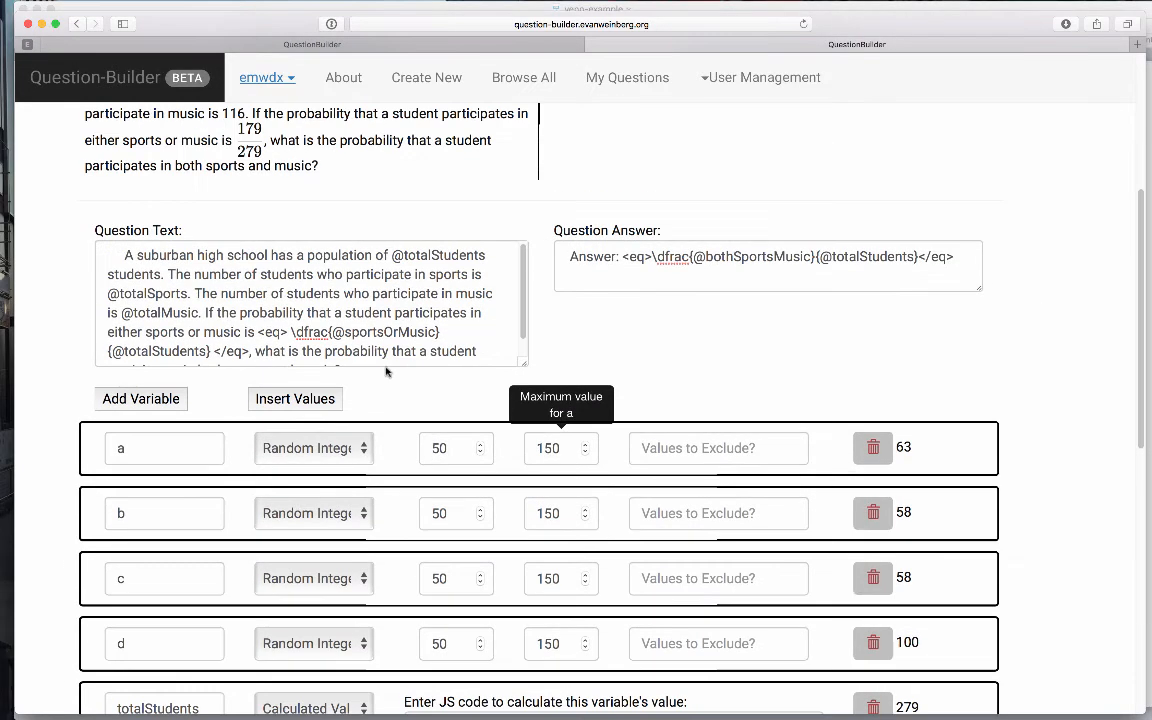
scroll(445, 295, "down", 2)
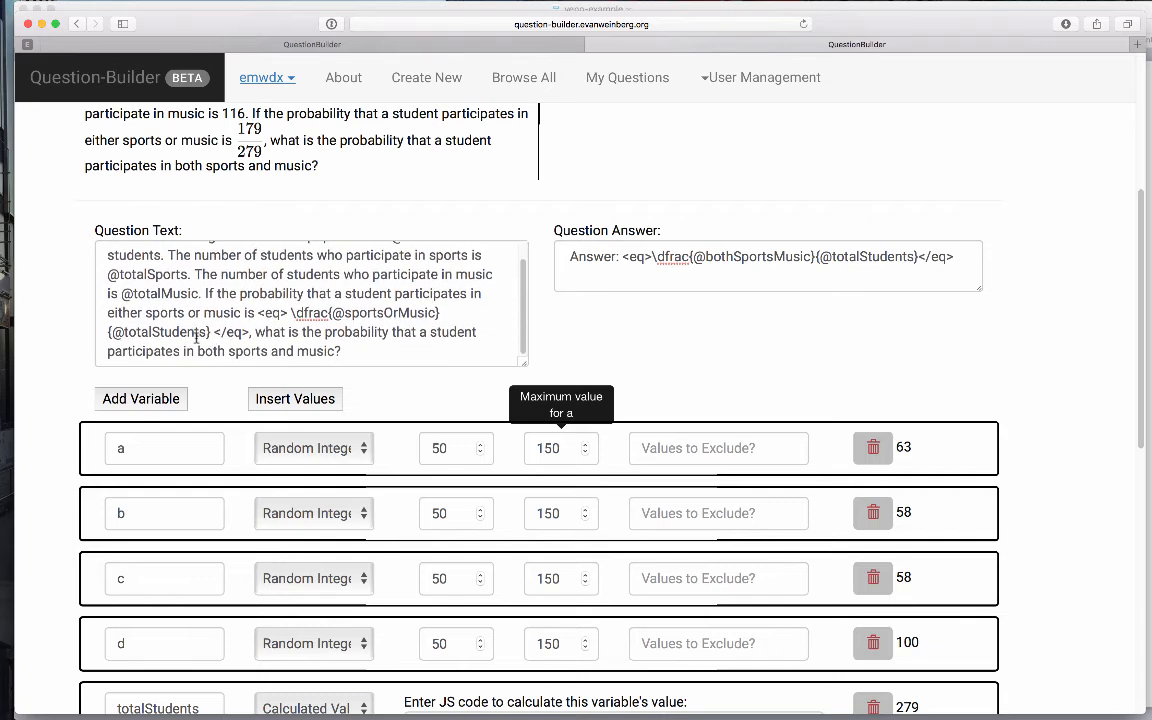
left_click_drag(197, 350, 334, 350)
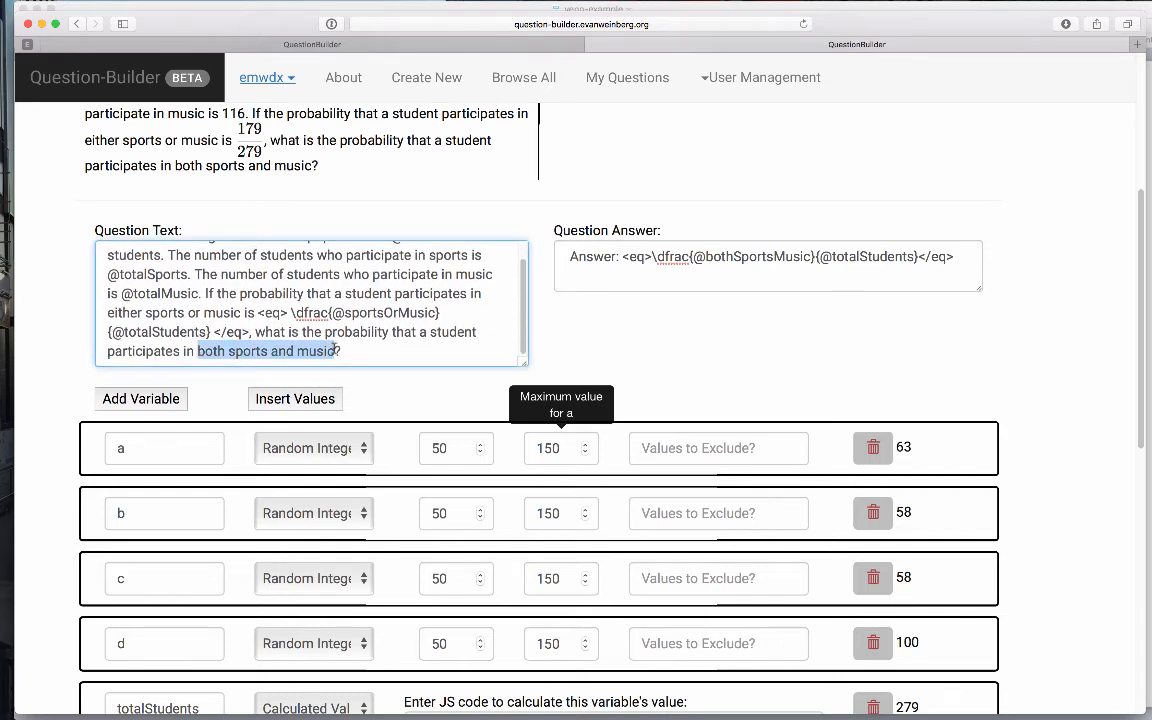
type("@question")
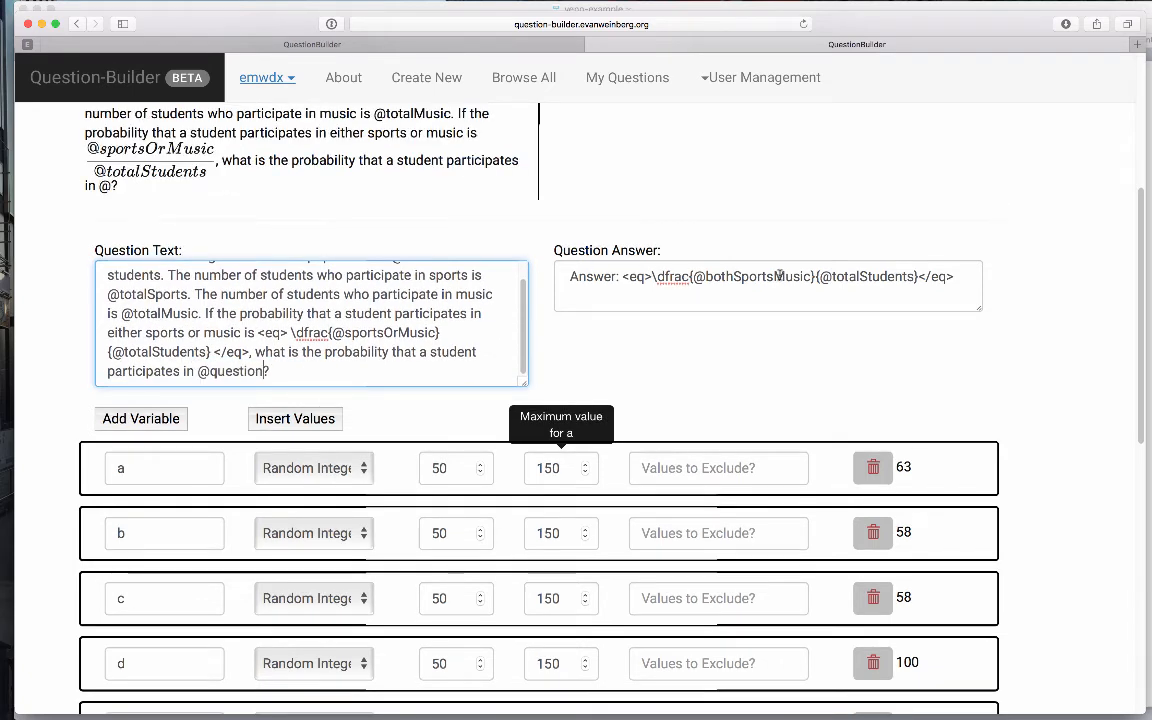
Insert new random values several times to check how the question phrase varies in the question text preview
scroll(520, 543, "up", 3)
left_click(290, 642)
left_click(286, 623)
left_click(286, 623)
left_click(286, 623)
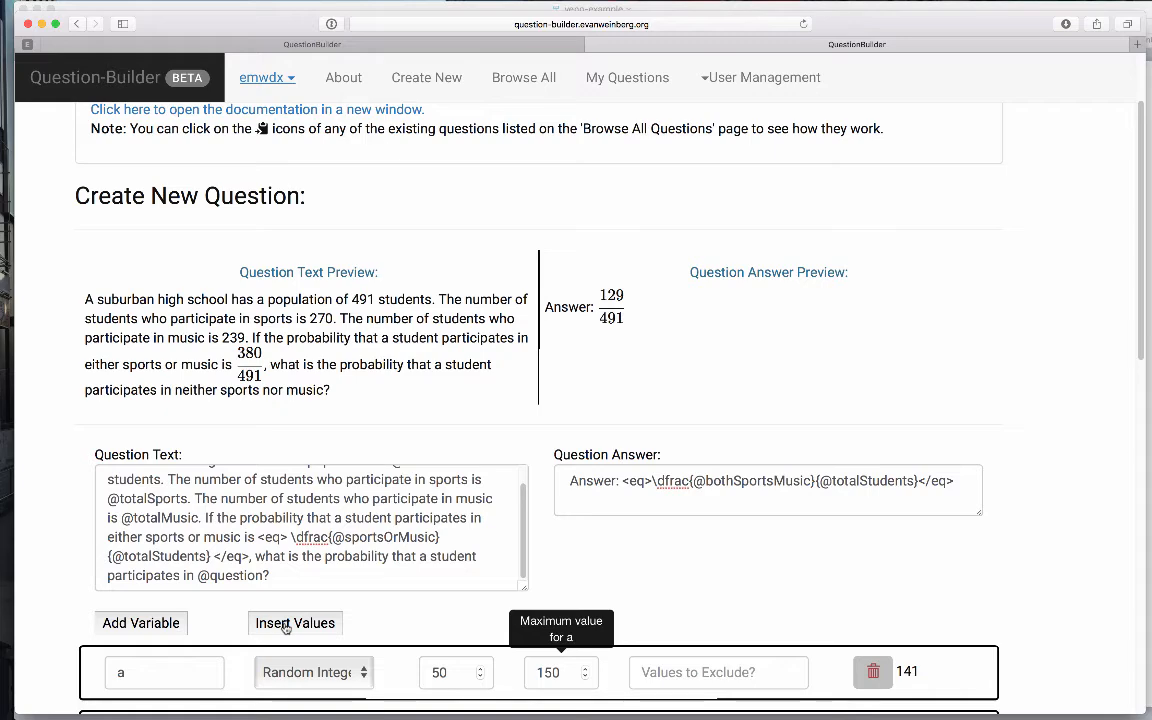
left_click(286, 623)
left_click(286, 623)
left_click(286, 623)
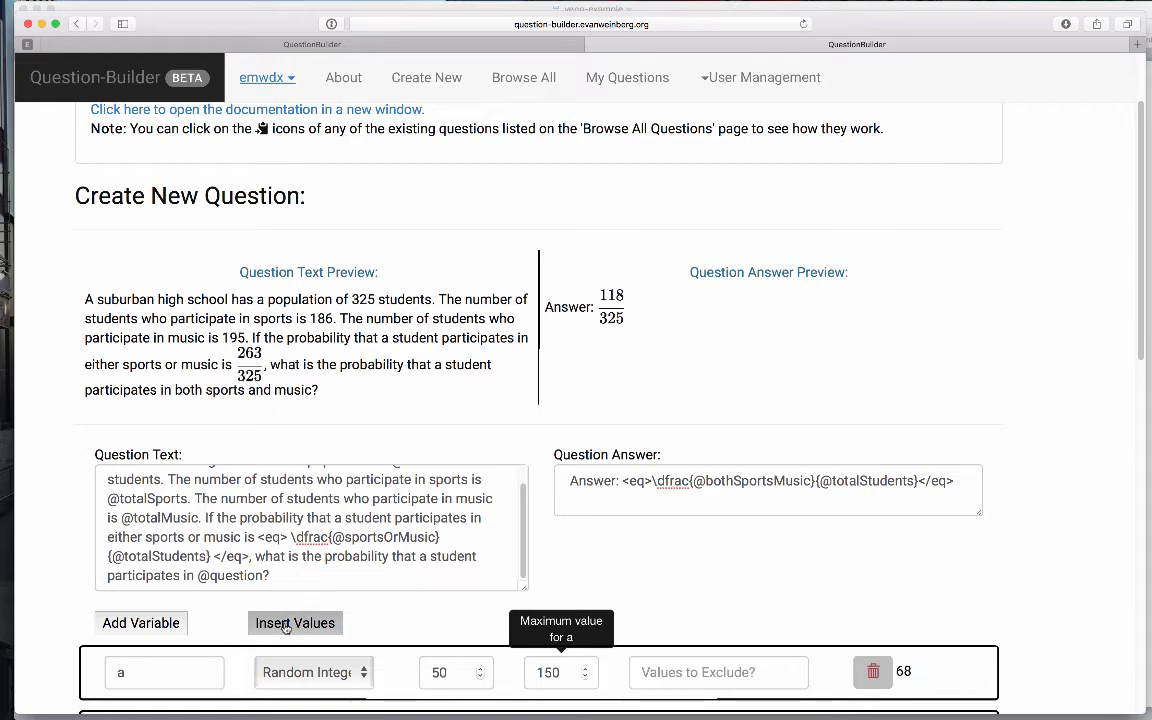
Add a new variable named answer and set its type to Calculated Value
scroll(1072, 558, "down", 1)
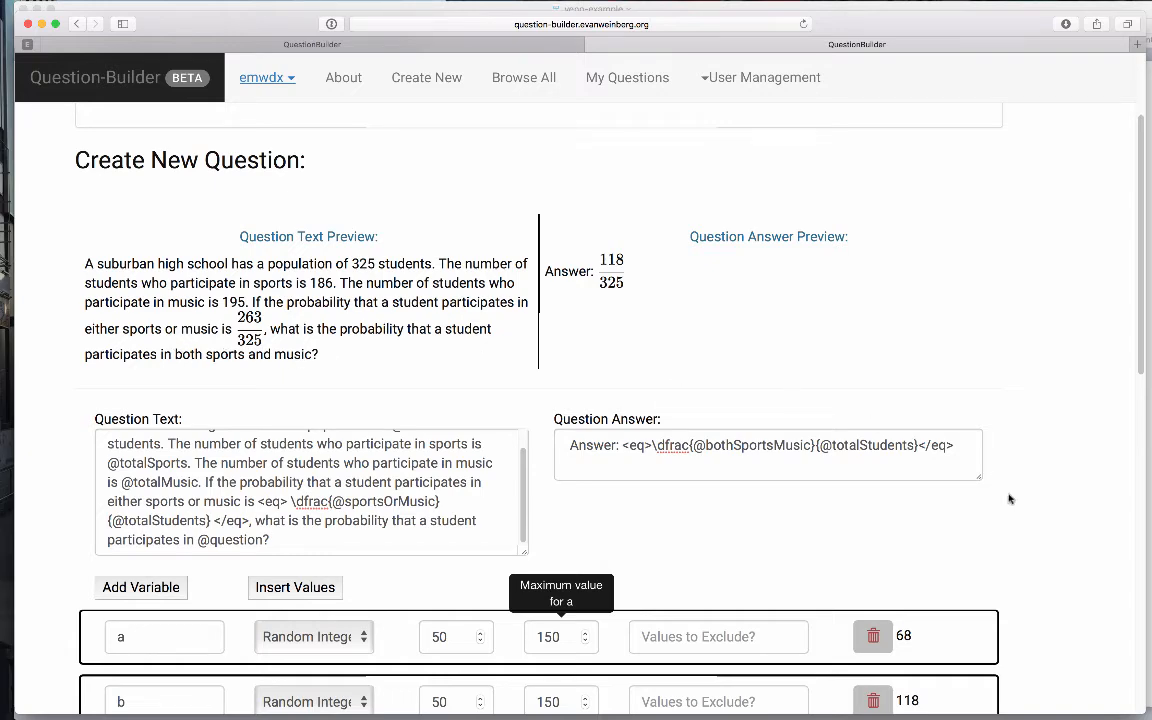
scroll(1034, 531, "down", 5)
scroll(1034, 531, "up", 1)
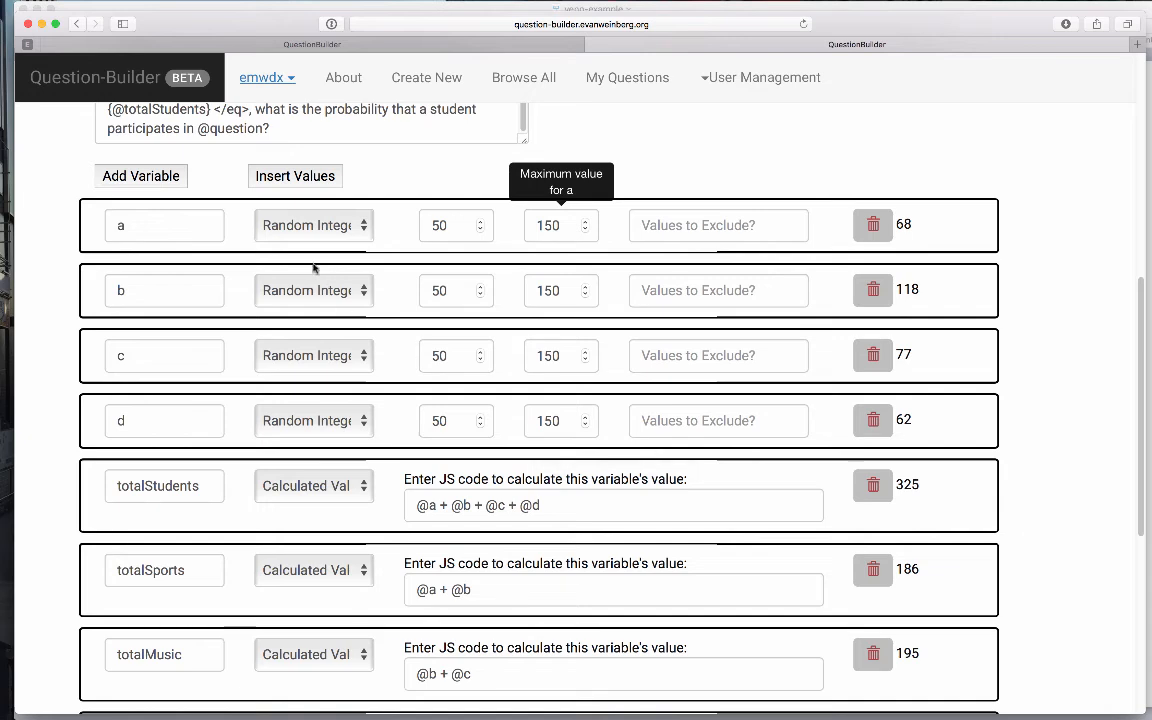
left_click(186, 179)
scroll(1082, 398, "down", 10)
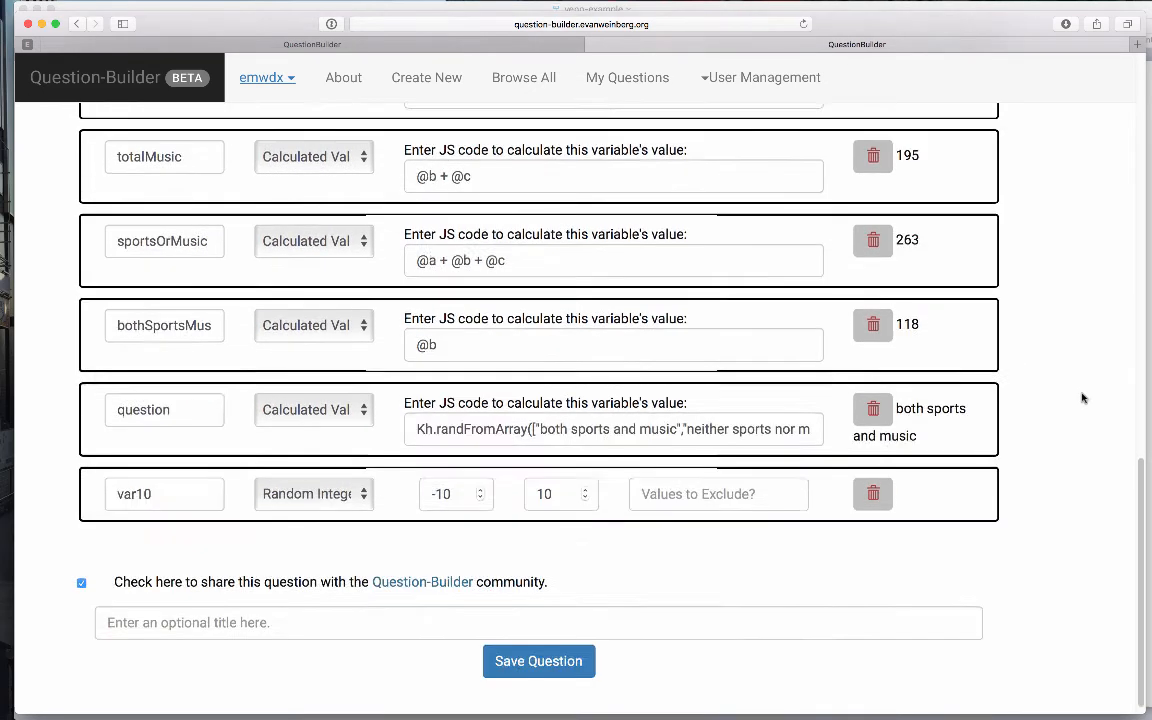
double_click(168, 480)
type("answer")
left_click(314, 490)
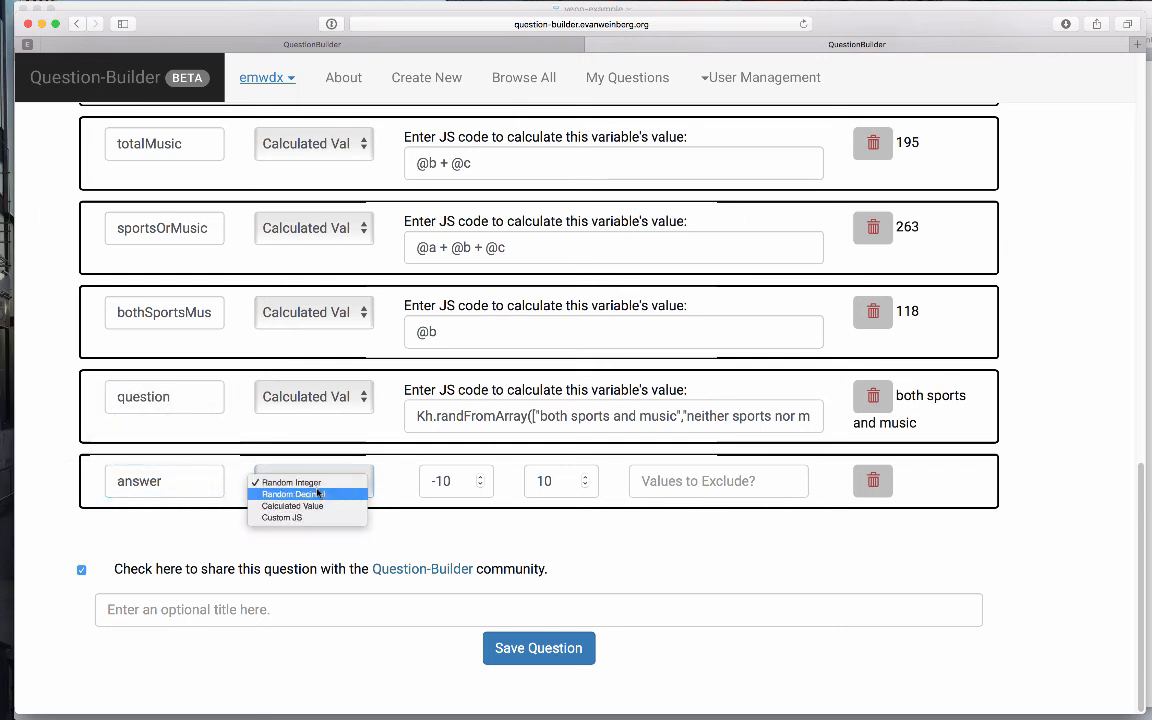
left_click(323, 508)
left_click(418, 500)
type("if")
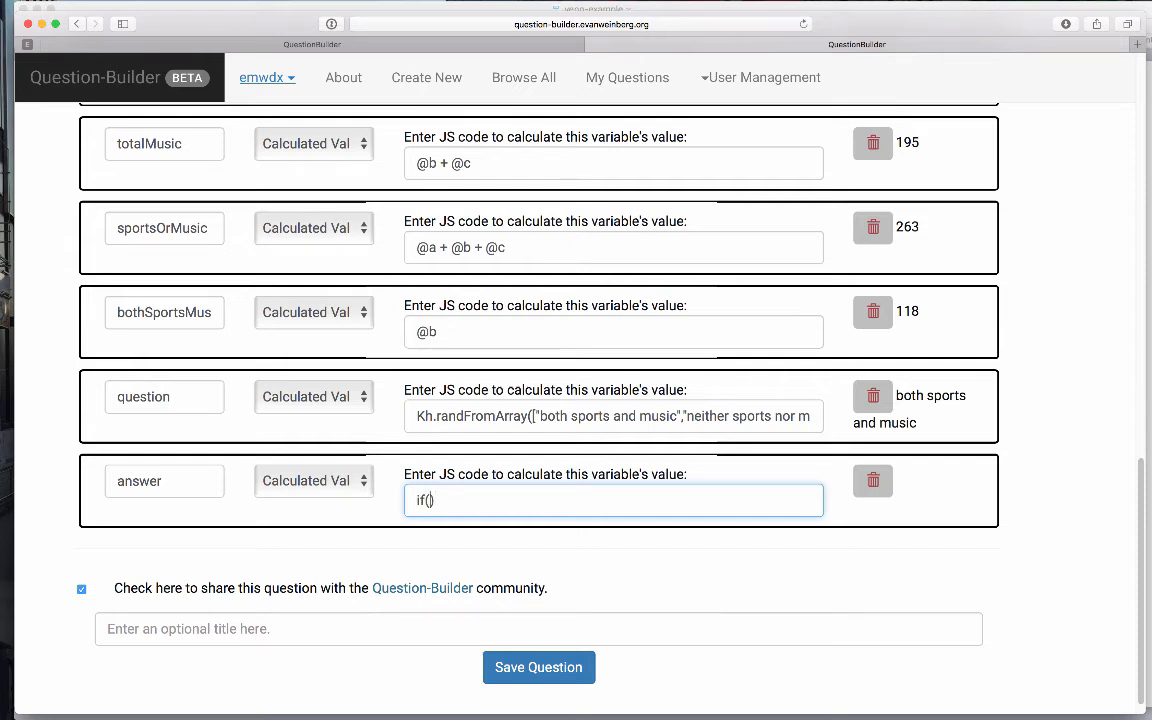
type("(\"@question\"==\"")
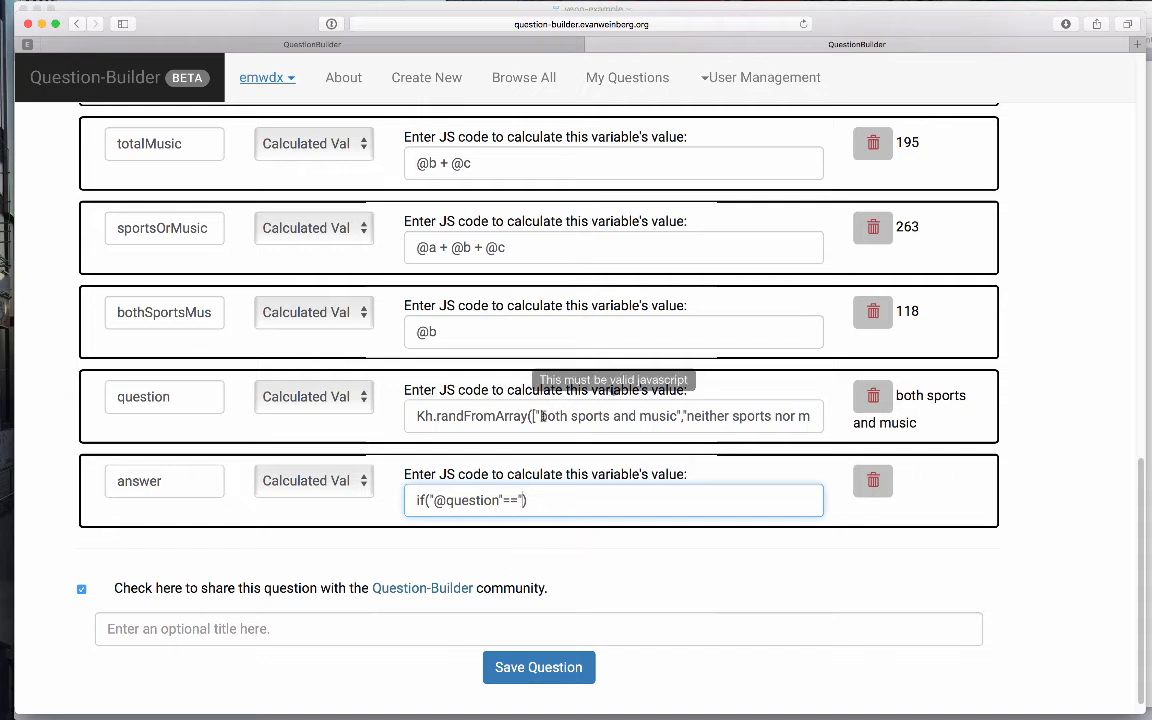
left_click_drag(540, 416, 679, 416)
key("super+c")
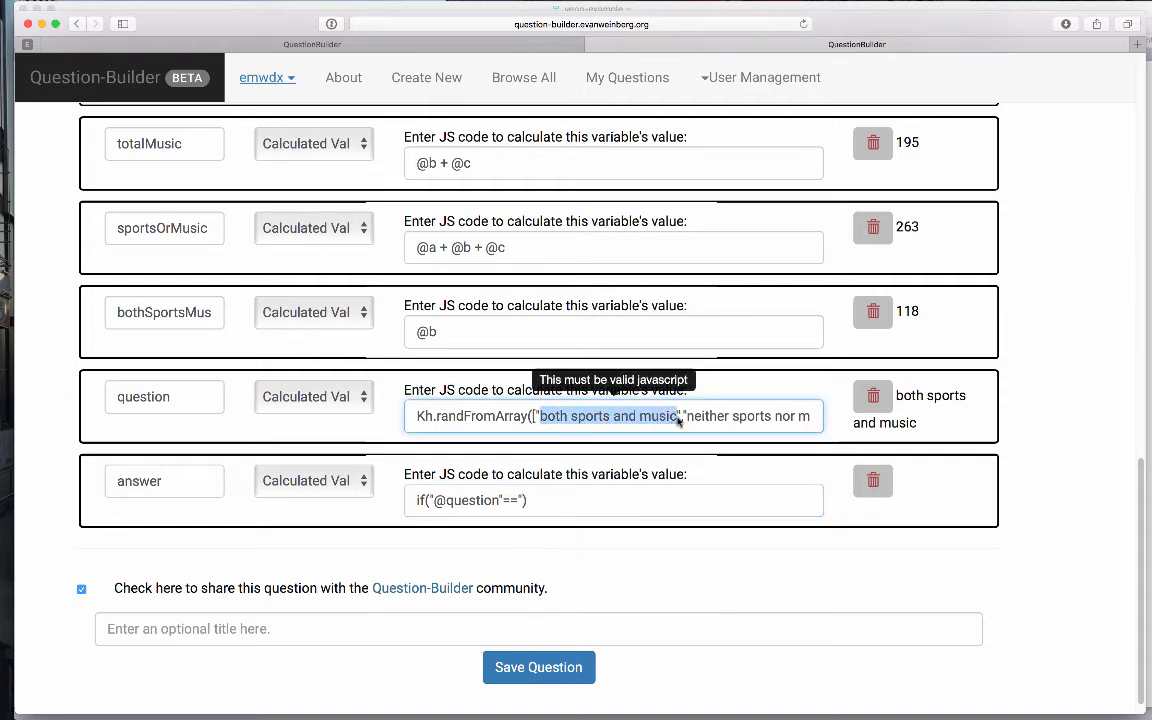
left_click(522, 500)
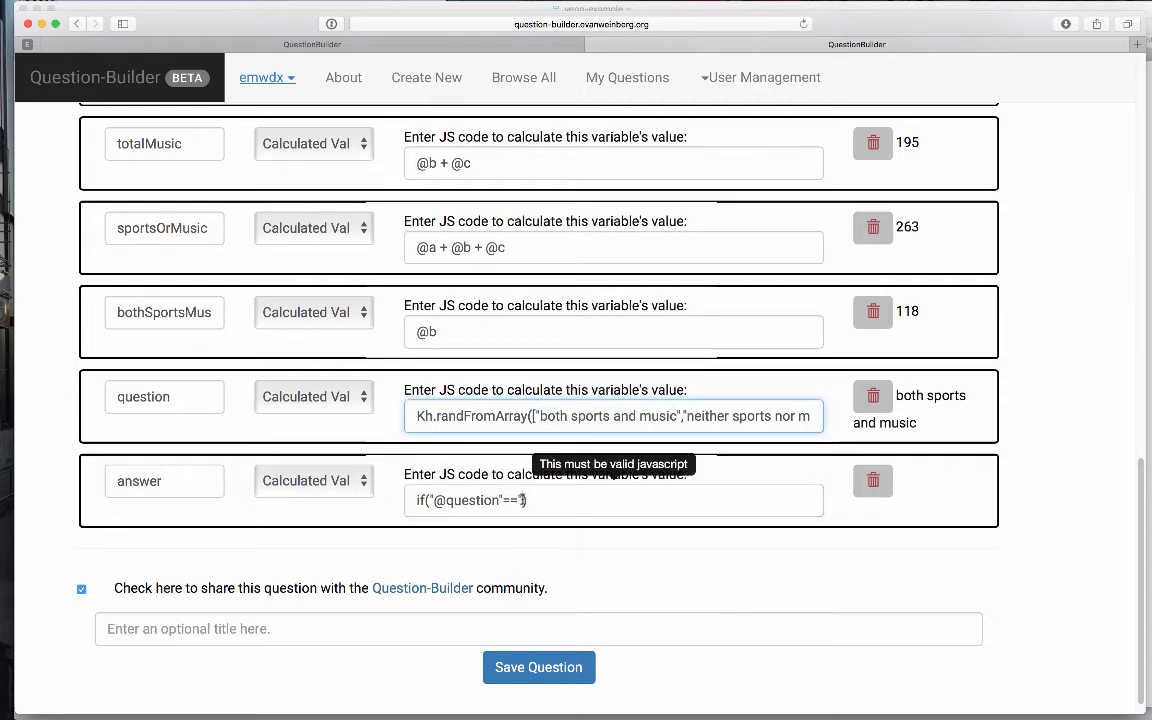
key("super+v")
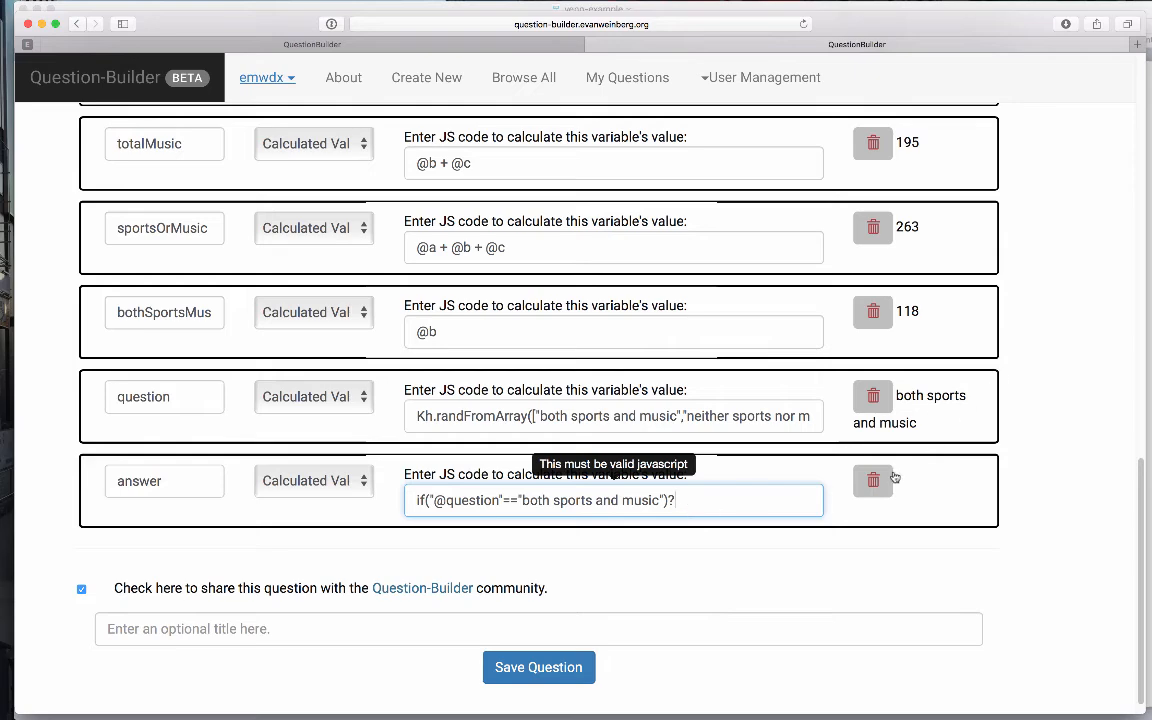
scroll(1043, 404, "up", 10)
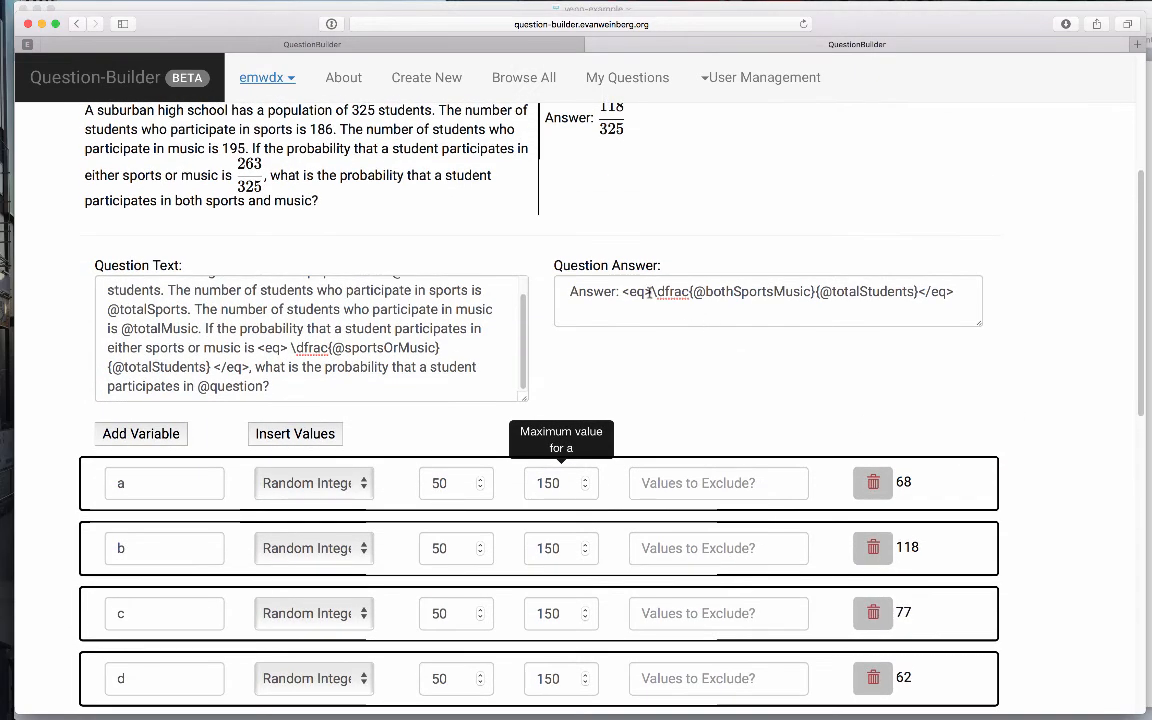
left_click_drag(653, 291, 917, 287)
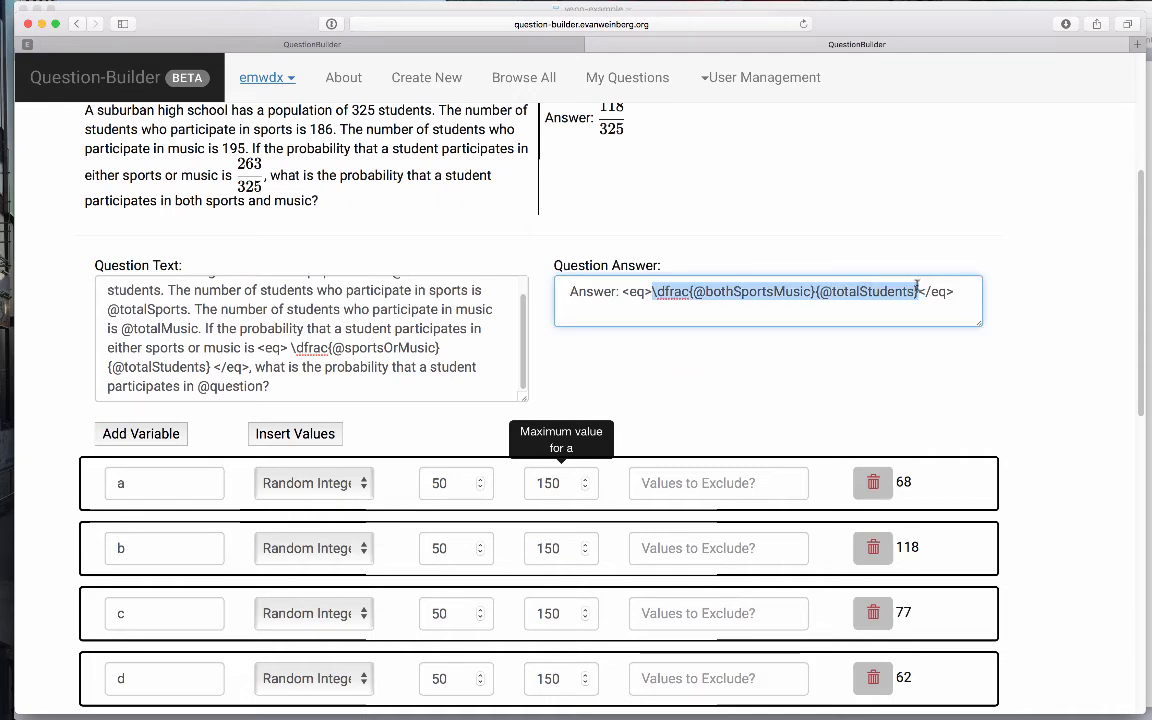
key("ctrl+x")
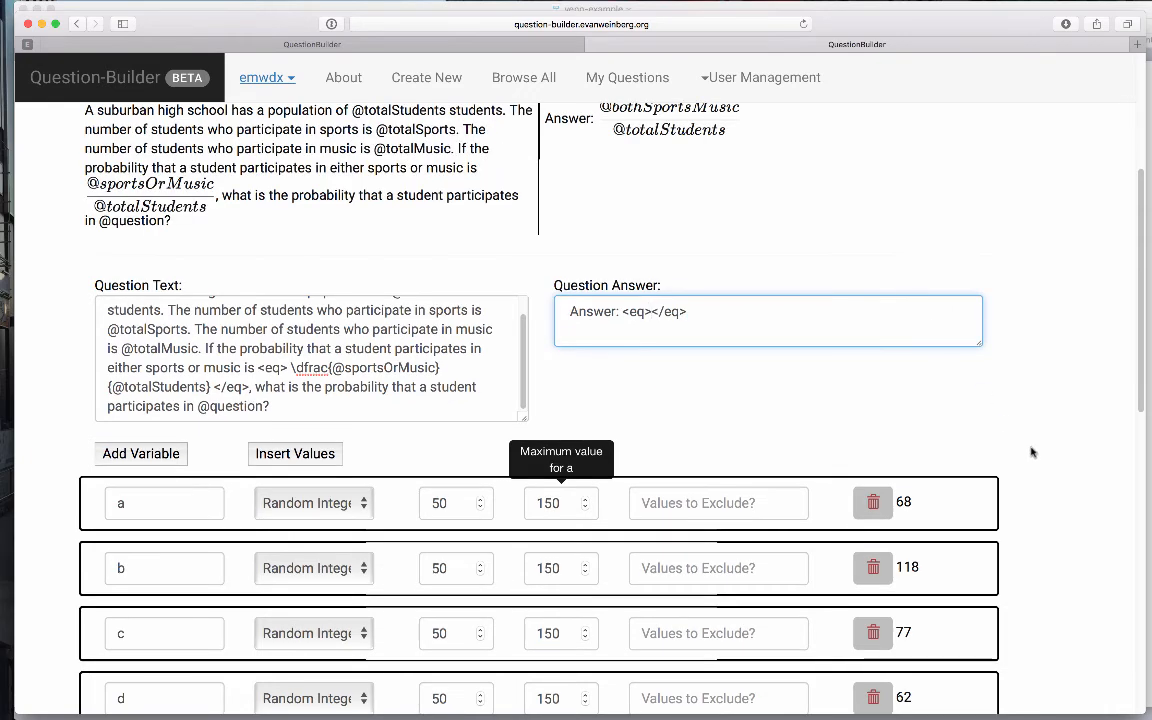
scroll(1031, 453, "down", 10)
left_click(693, 481)
key("ctrl+v")
type("\"")
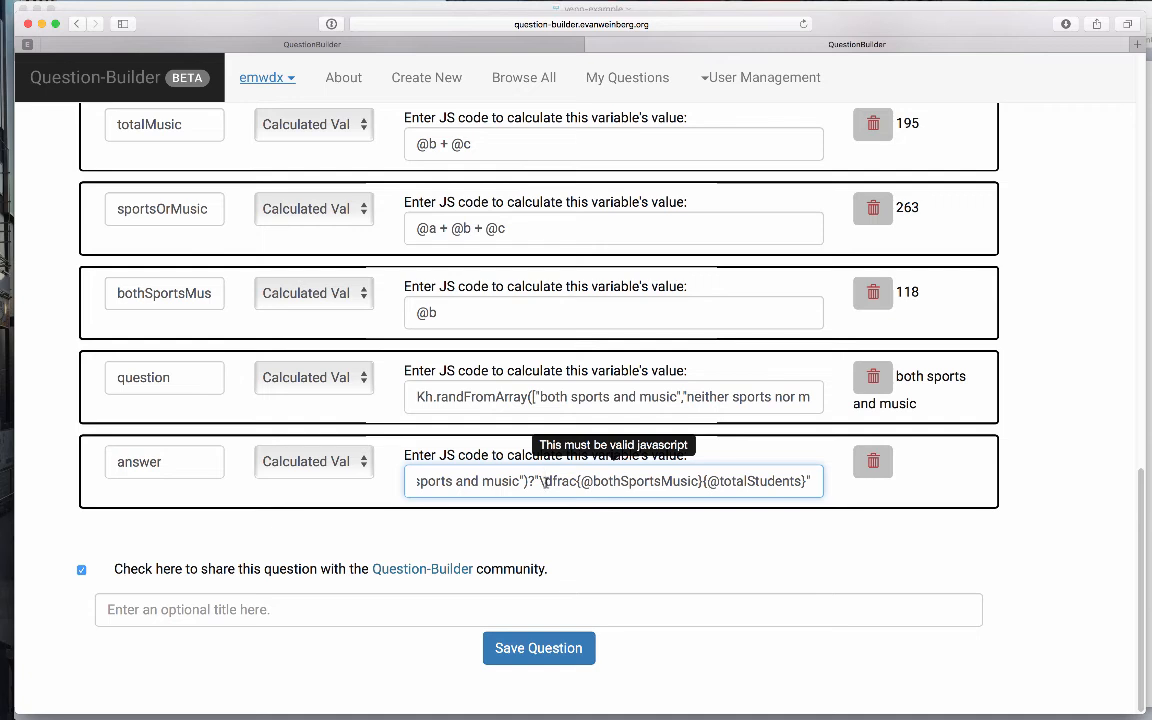
Escape the backslash before dfrac with a second backslash and append a colon after the quoted fraction
type("\\")
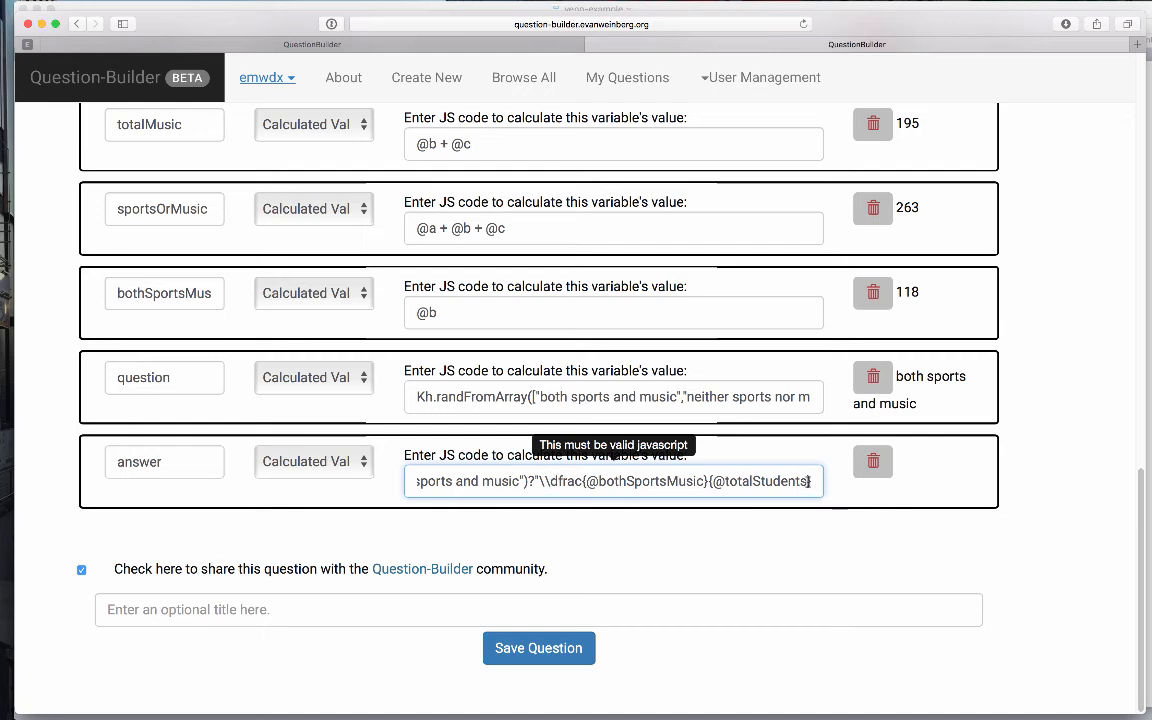
left_click_drag(776, 482, 873, 482)
left_click(812, 480)
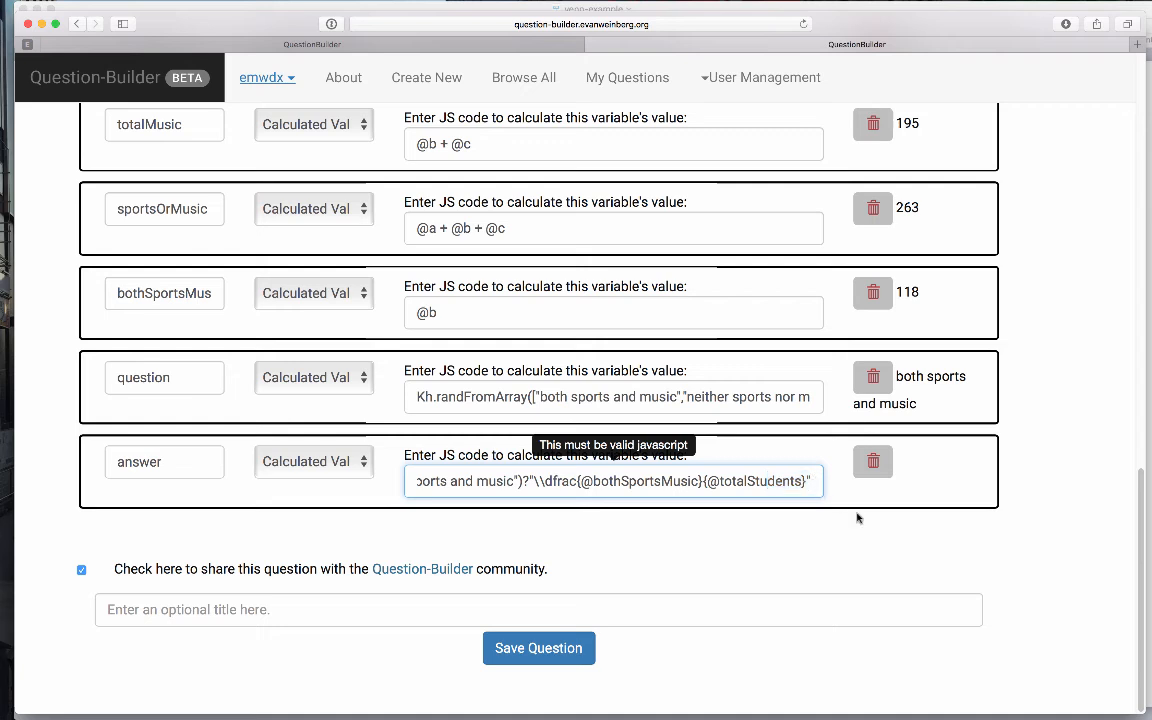
type(":")
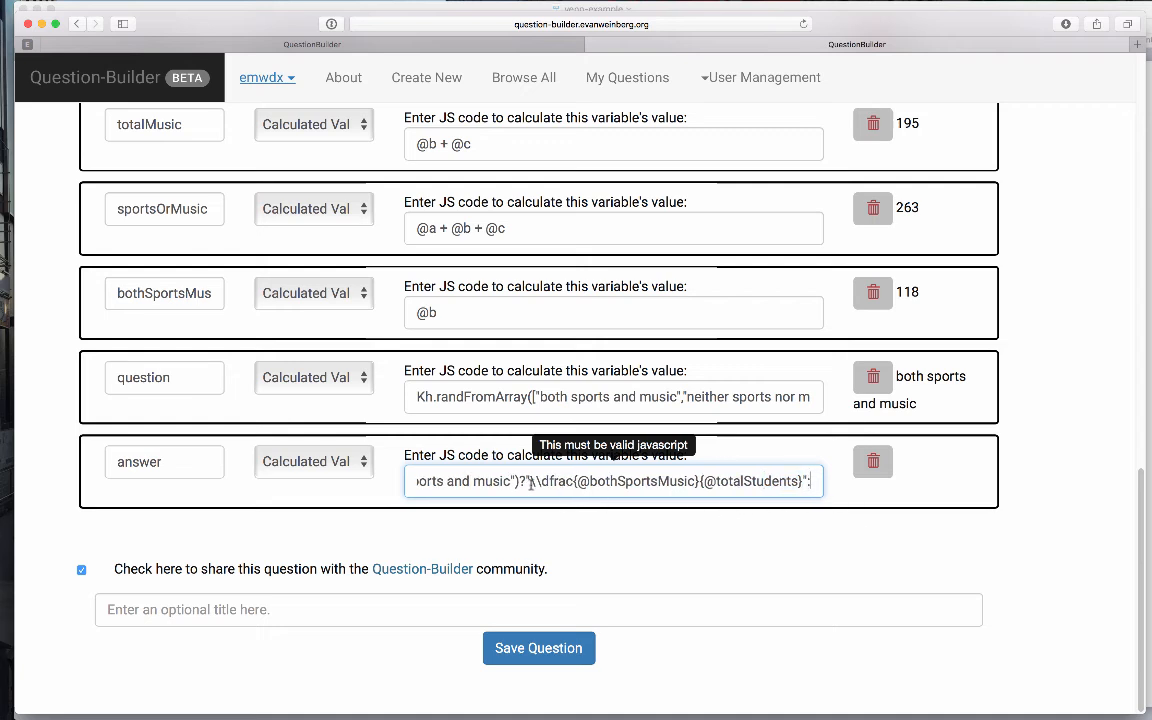
left_click_drag(525, 481, 806, 482)
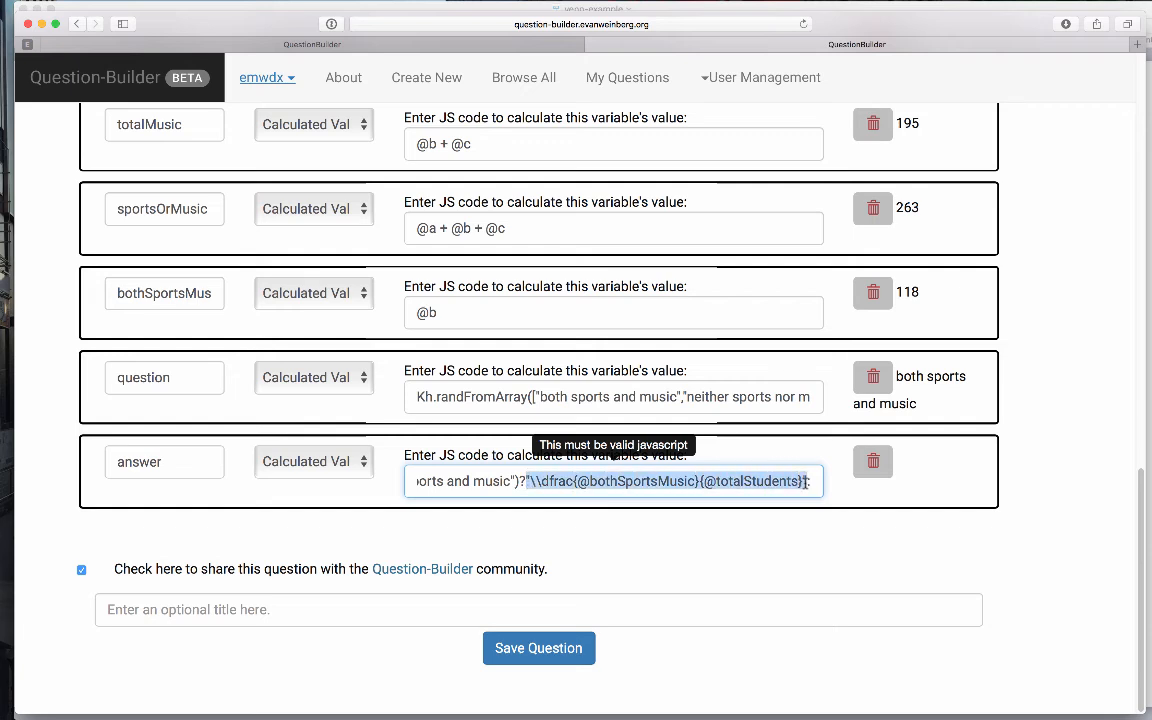
key("ctrl+c")
left_click(809, 481)
key("ctrl+v")
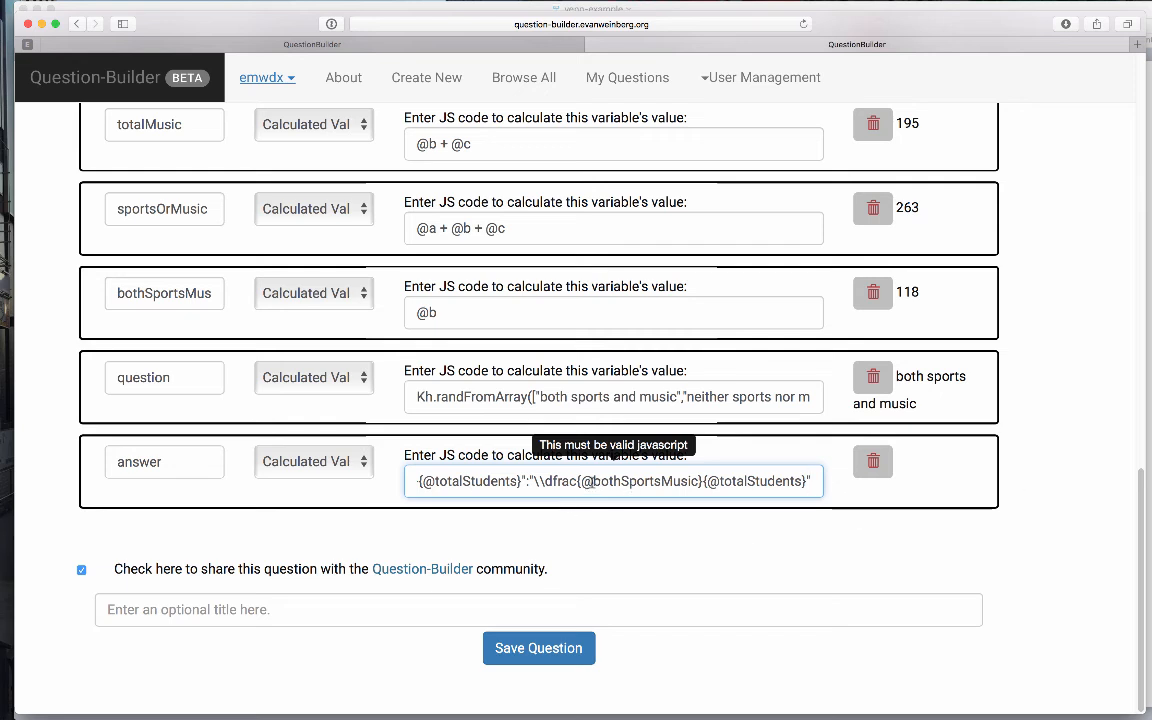
left_click_drag(594, 481, 700, 487)
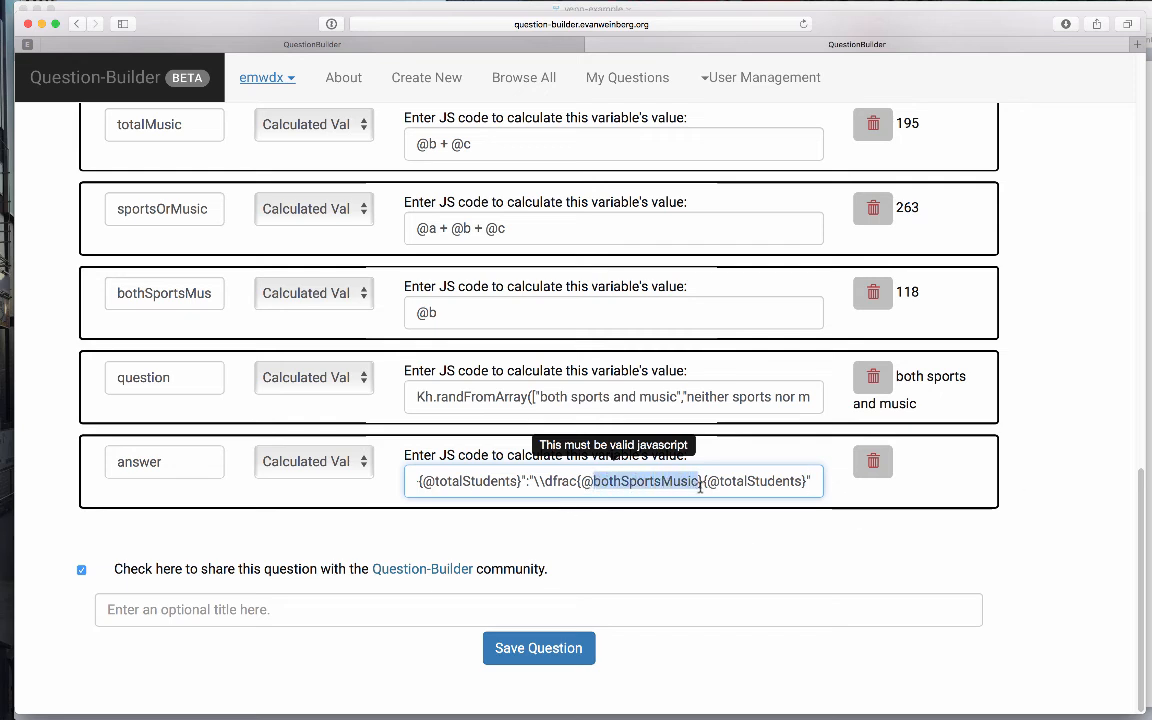
type("dfrac{@d}{@totalStudents")
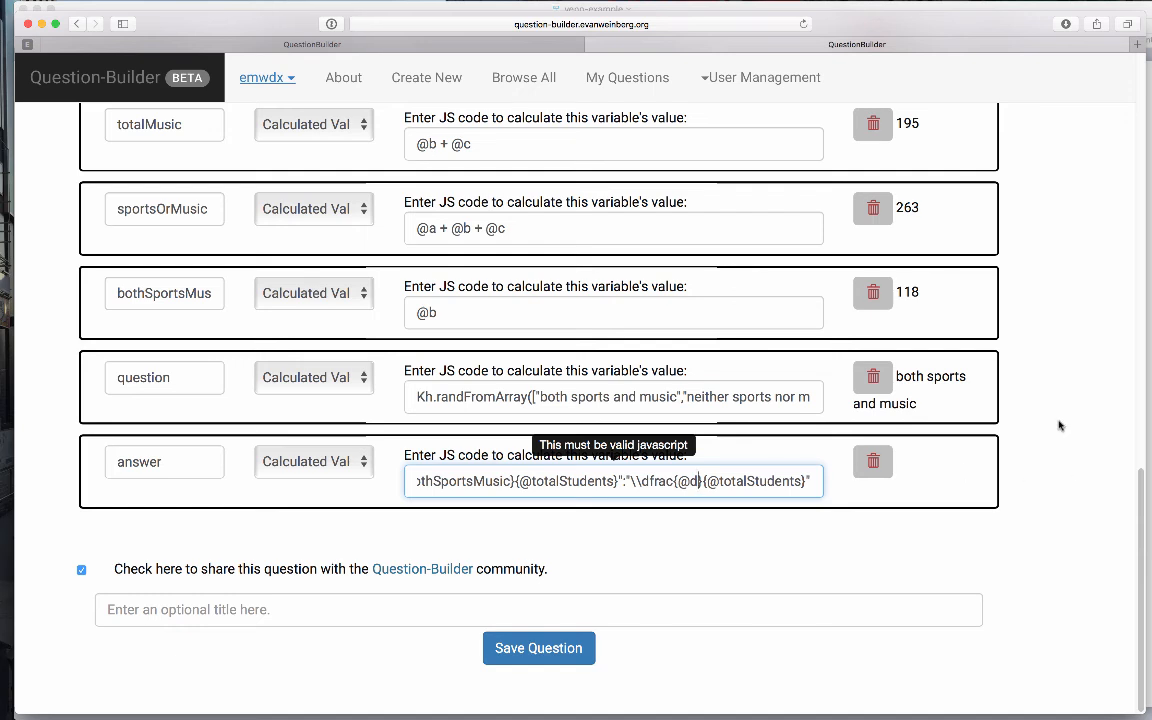
Try to insert new random values into the question and answer previews
scroll(1060, 426, "up", 15)
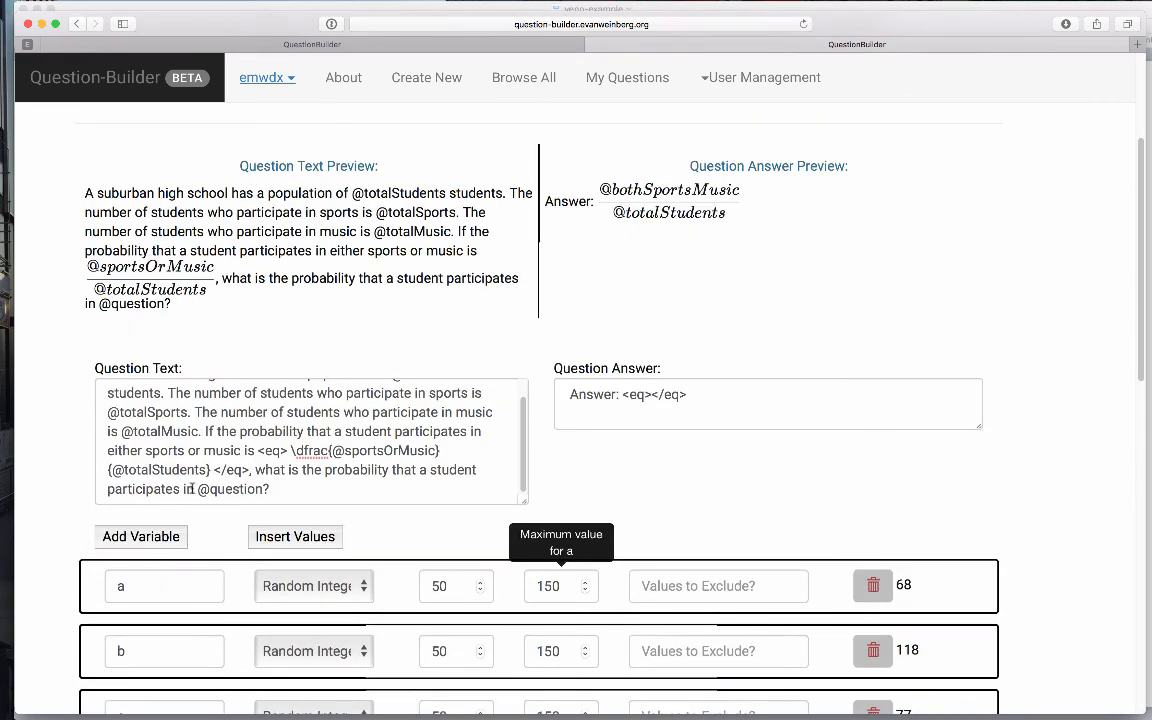
left_click(285, 536)
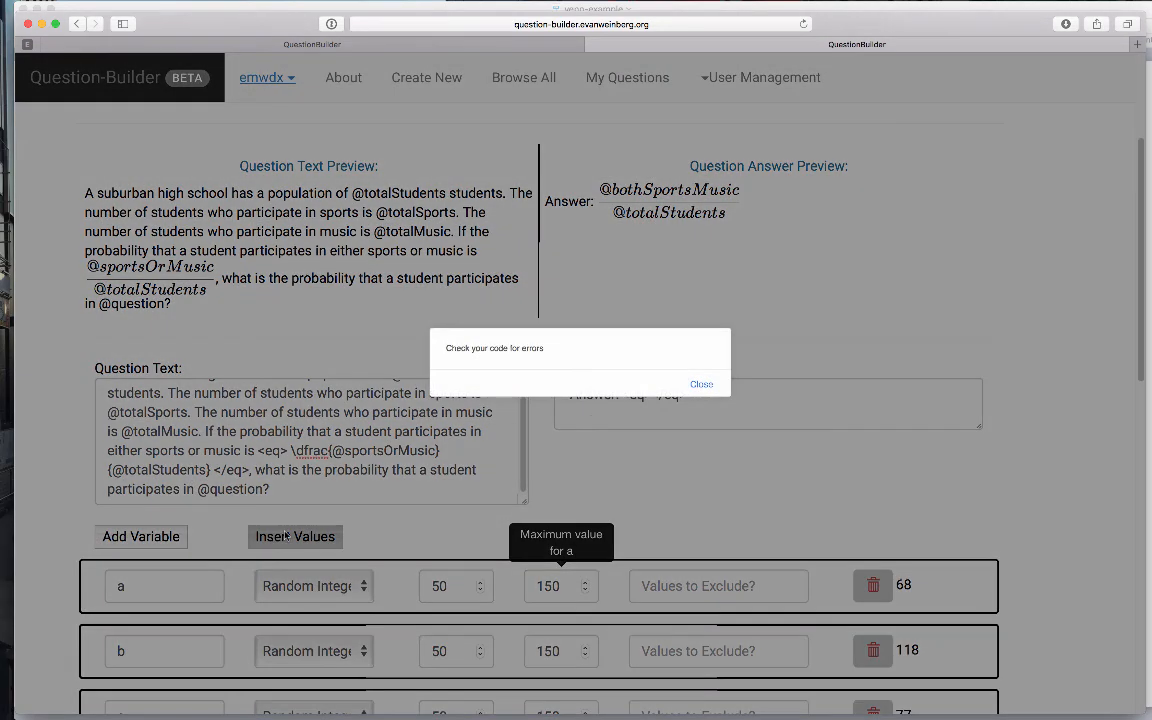
left_click(703, 385)
scroll(1000, 525, "down", 5)
scroll(1024, 524, "up", 5)
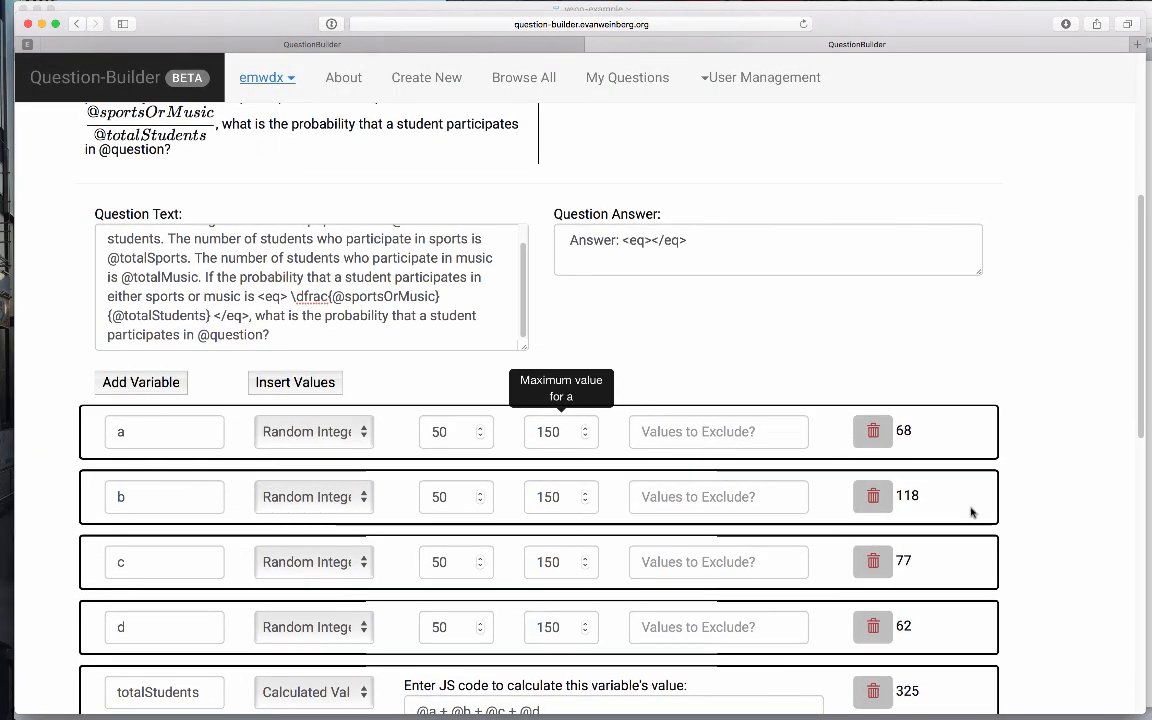
left_click(652, 240)
type("@answer")
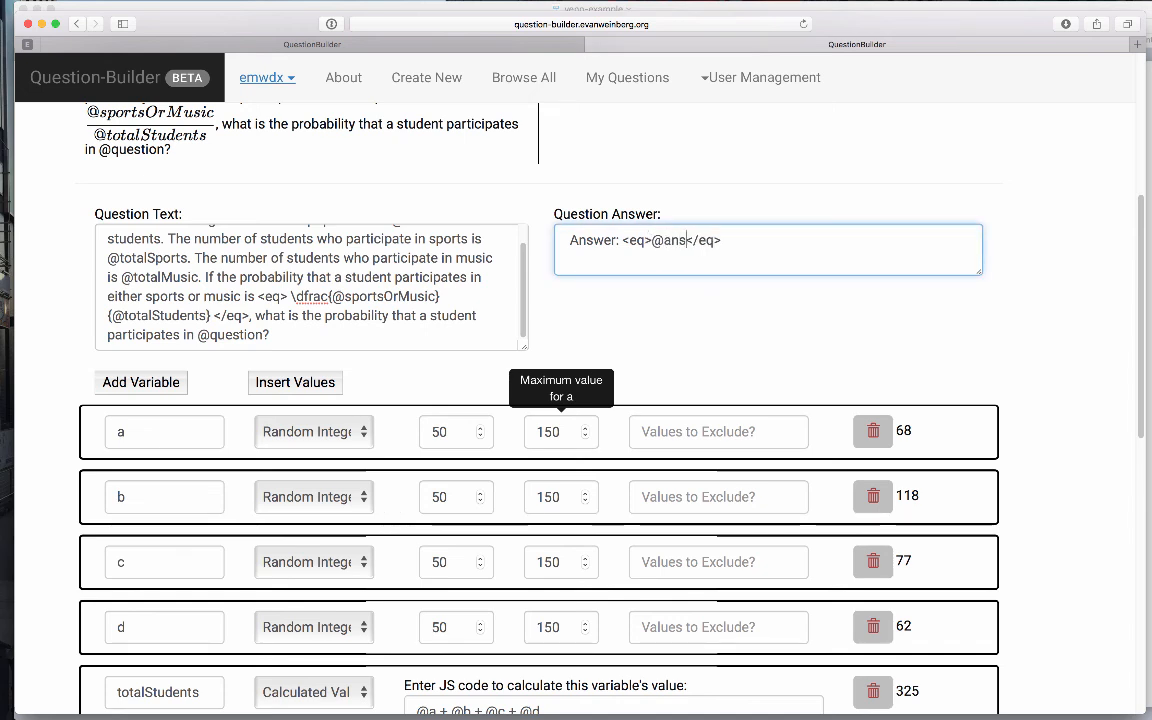
Add spaces around the question mark in the answer variable's code and remove the leading "if"
scroll(1059, 421, "down", 2)
scroll(1059, 421, "down", 6)
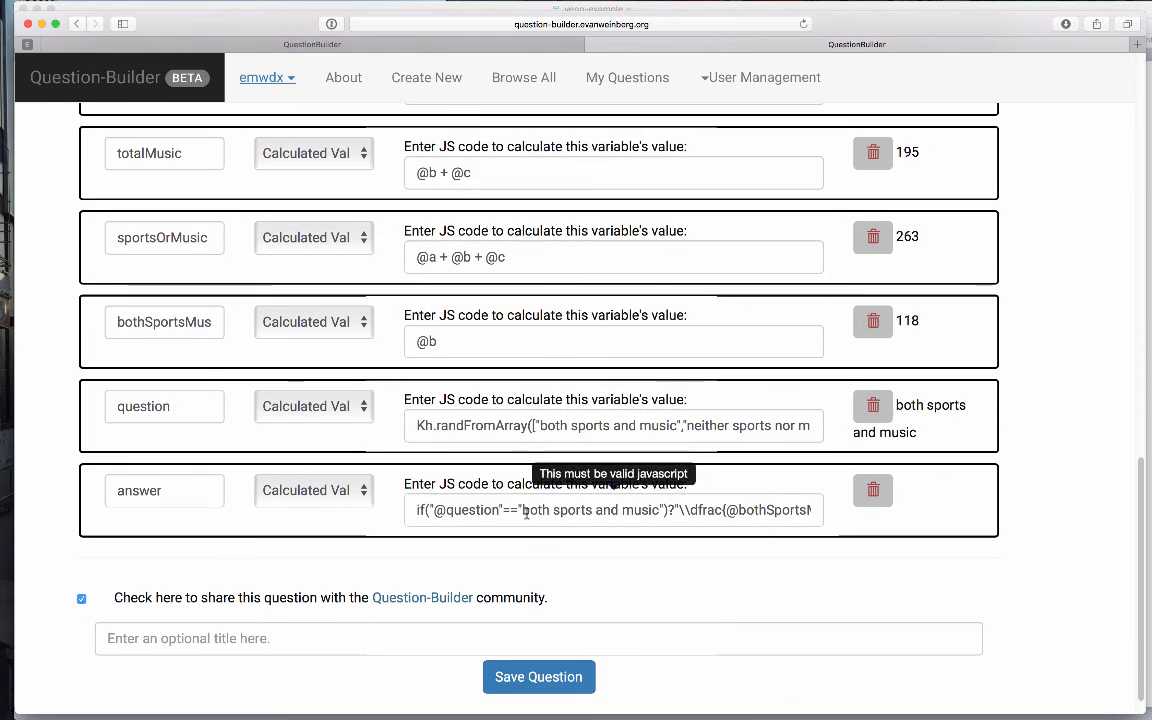
left_click_drag(710, 513, 826, 519)
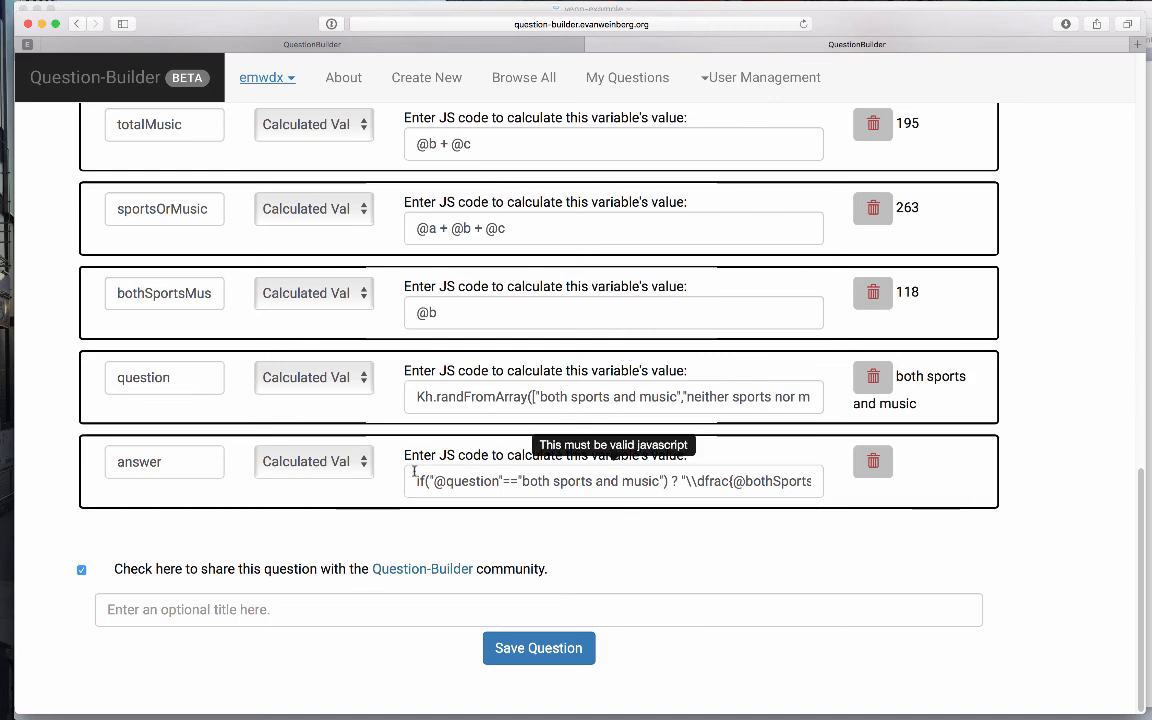
left_click(424, 481)
key("BackSpace")
key("BackSpace")
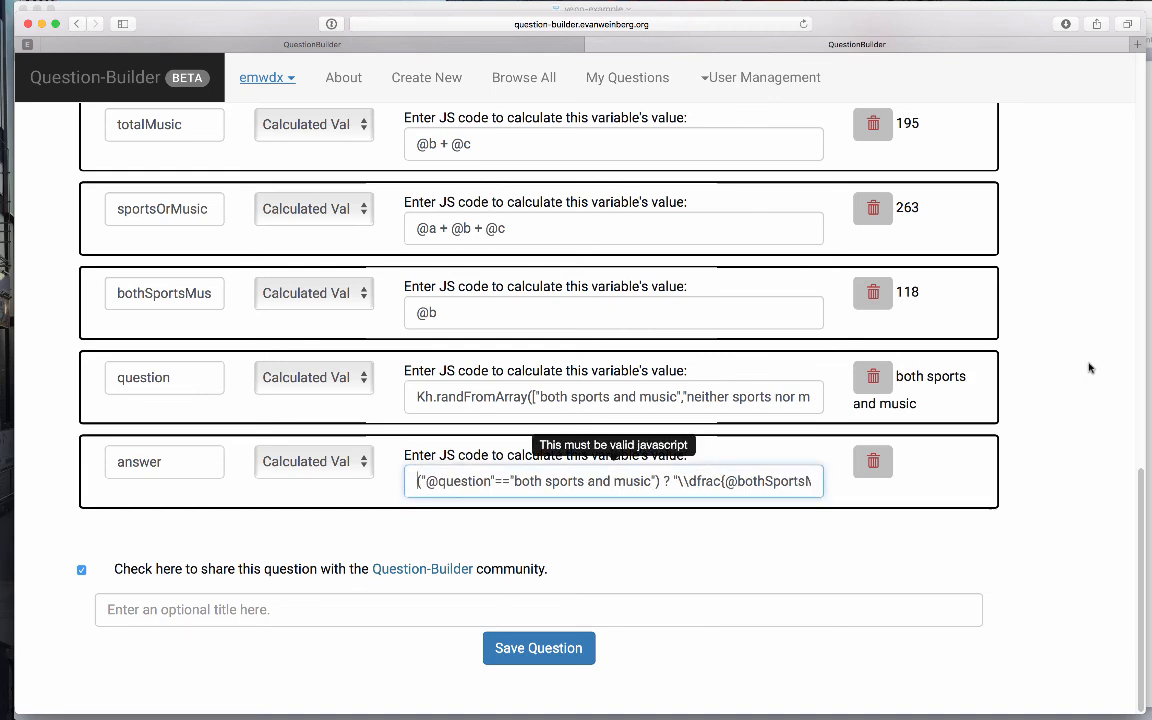
Insert new random values twice and compare the answer preview with the question phrase each time
scroll(874, 527, "up", 15)
scroll(405, 585, "down", 5)
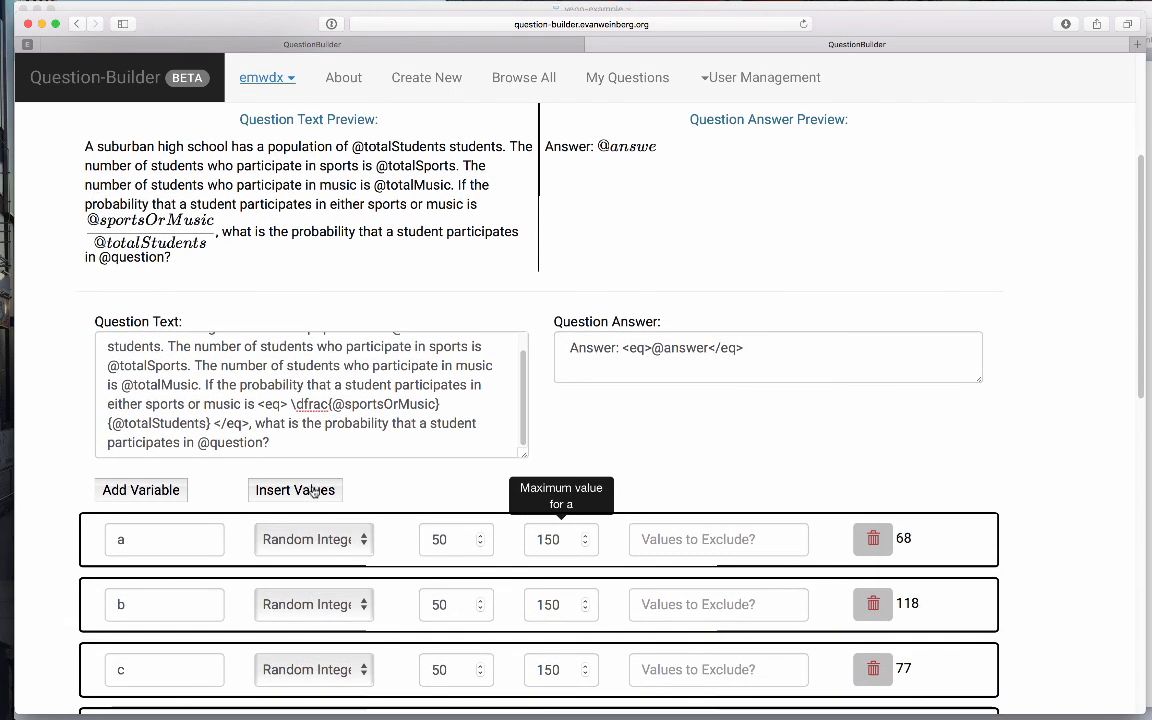
left_click(322, 469)
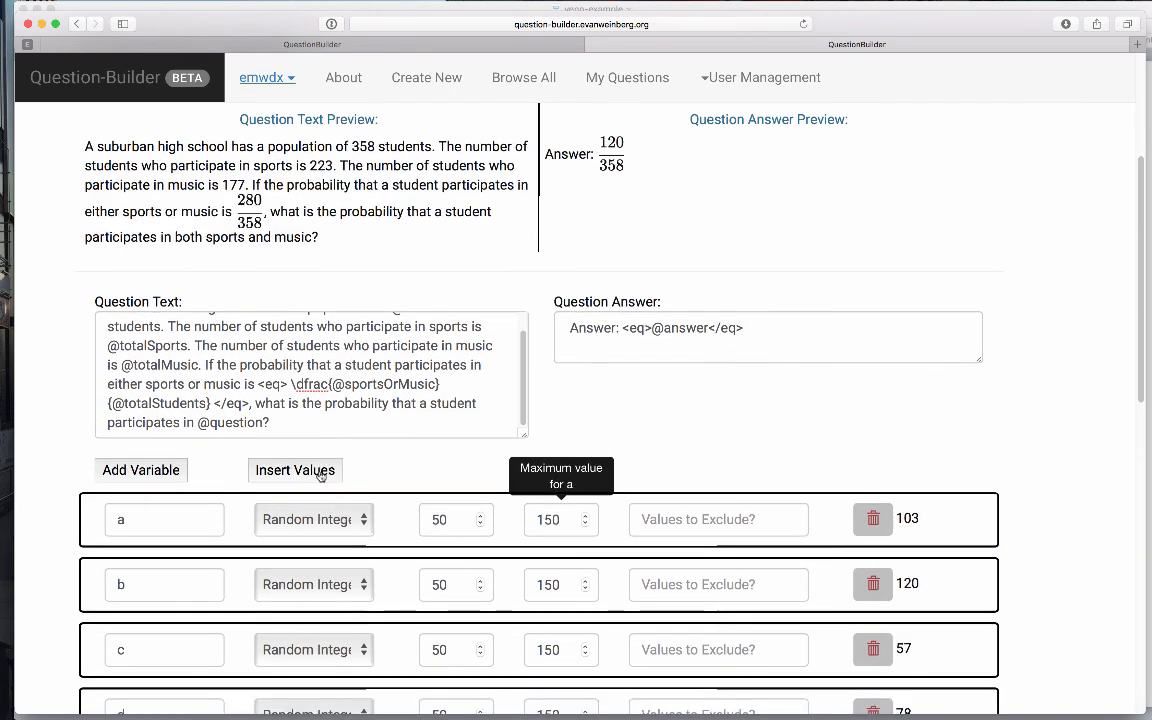
left_click(320, 472)
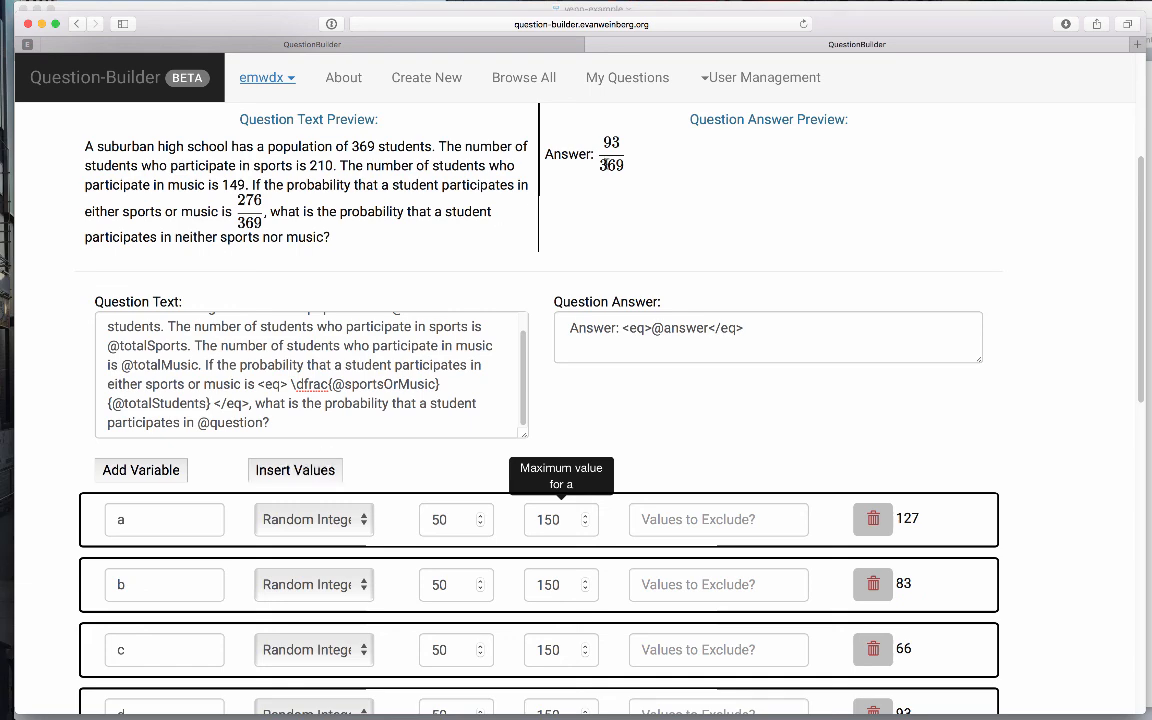
scroll(746, 220, "up", 1)
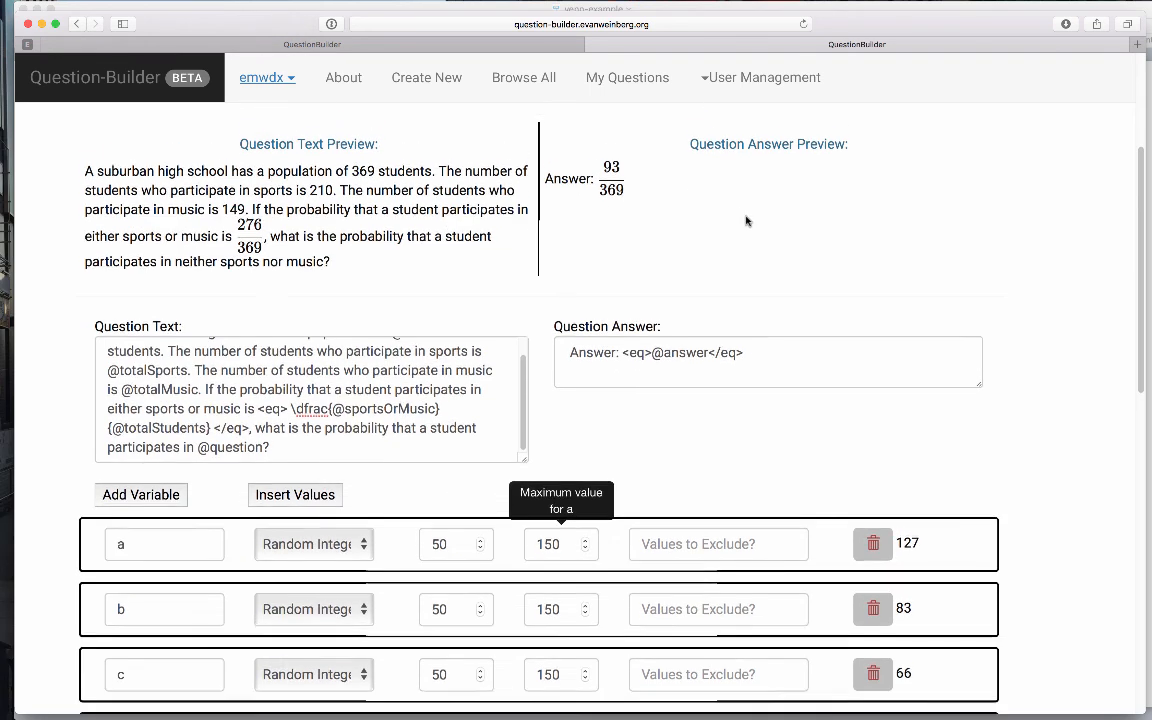